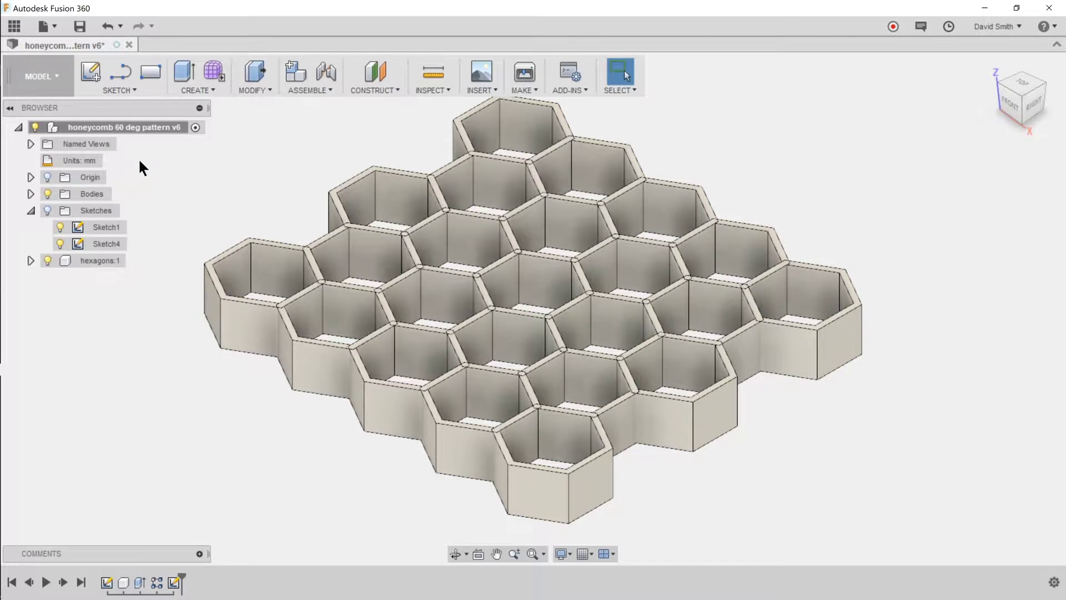
Step: Create a new design and start a sketch on the horizontal XY plane
left_click(51, 26)
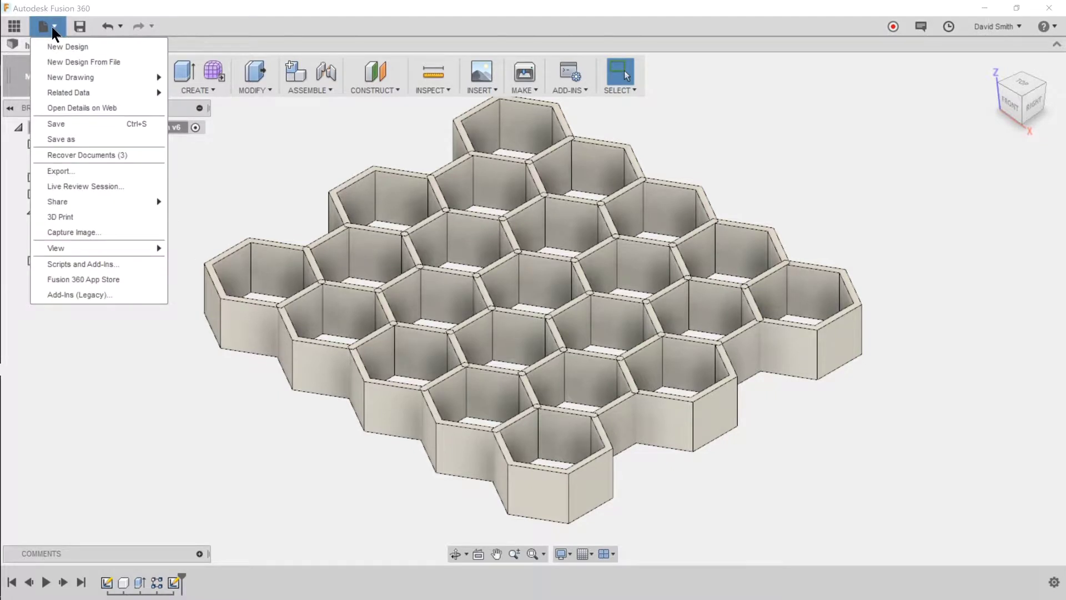
left_click(62, 46)
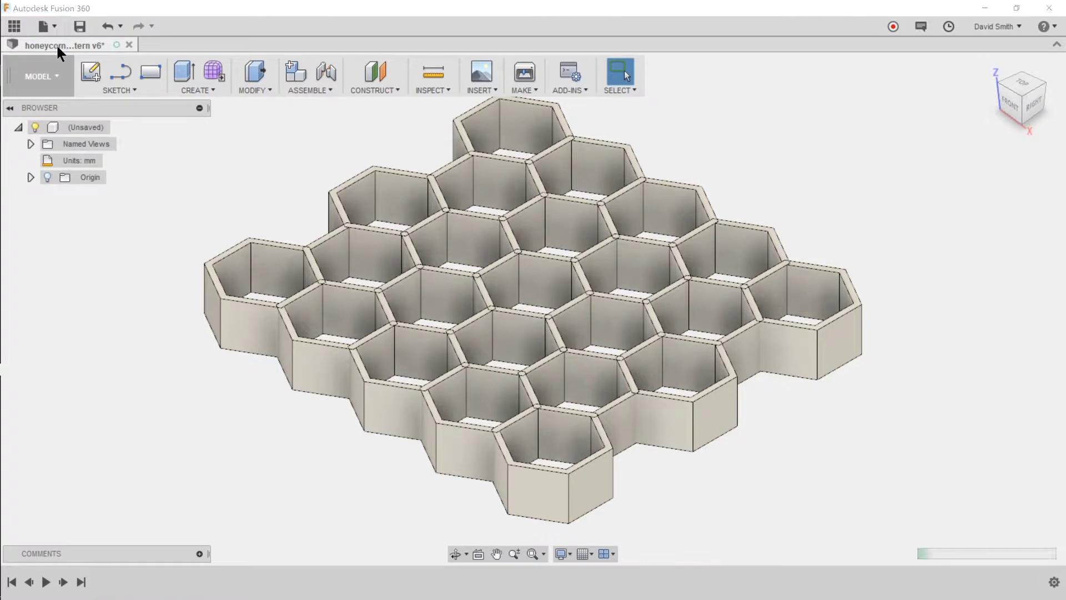
left_click(97, 78)
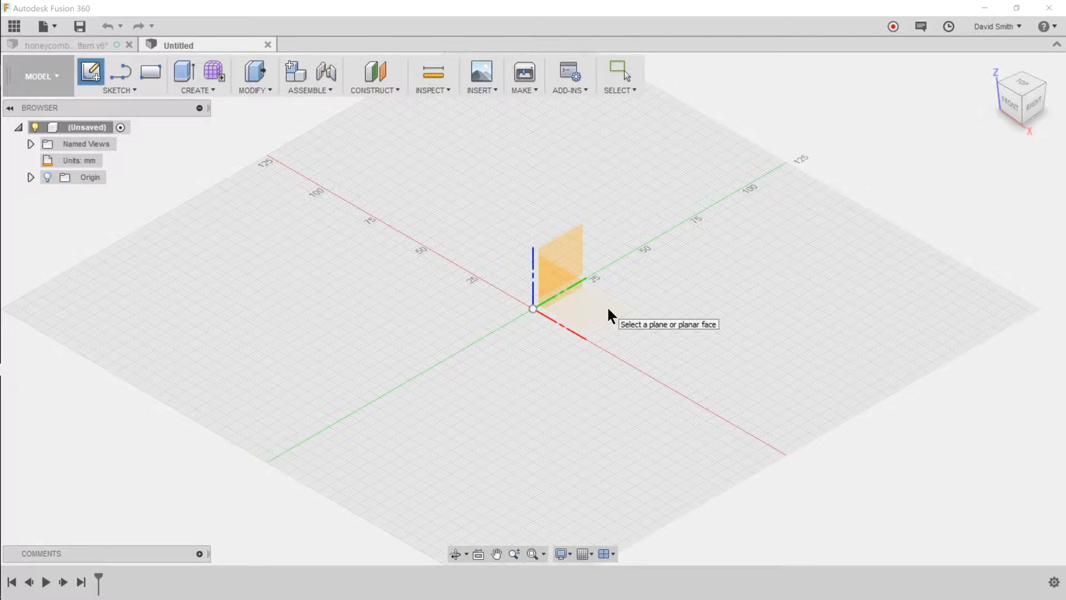
left_click(608, 309)
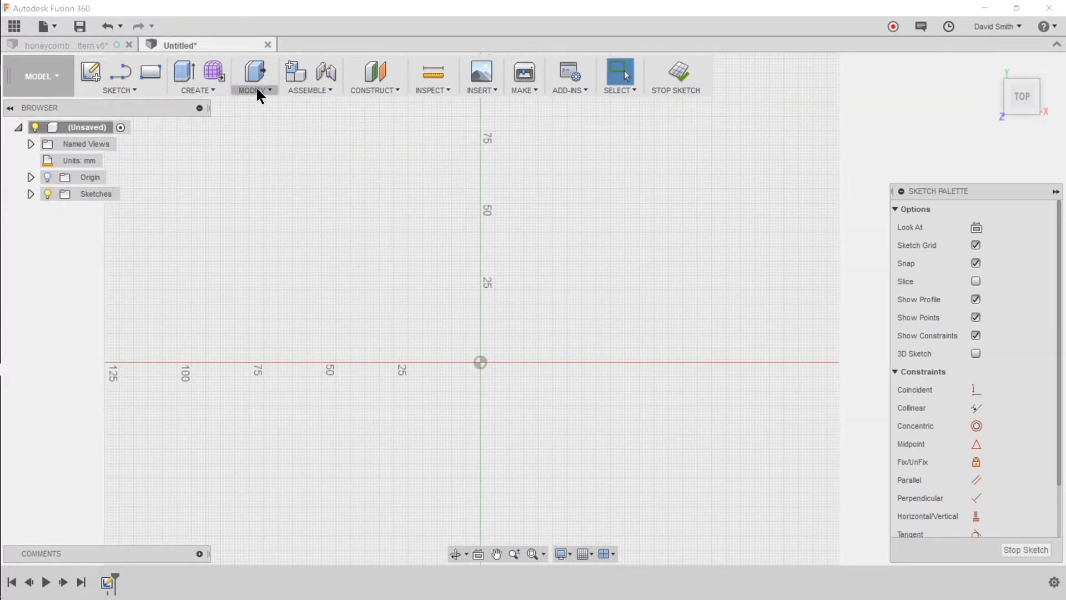
Step: Add a user parameter named innerRadius in mm with the expression 15/2
left_click(256, 89)
left_click(283, 424)
left_click(230, 108)
type("inn")
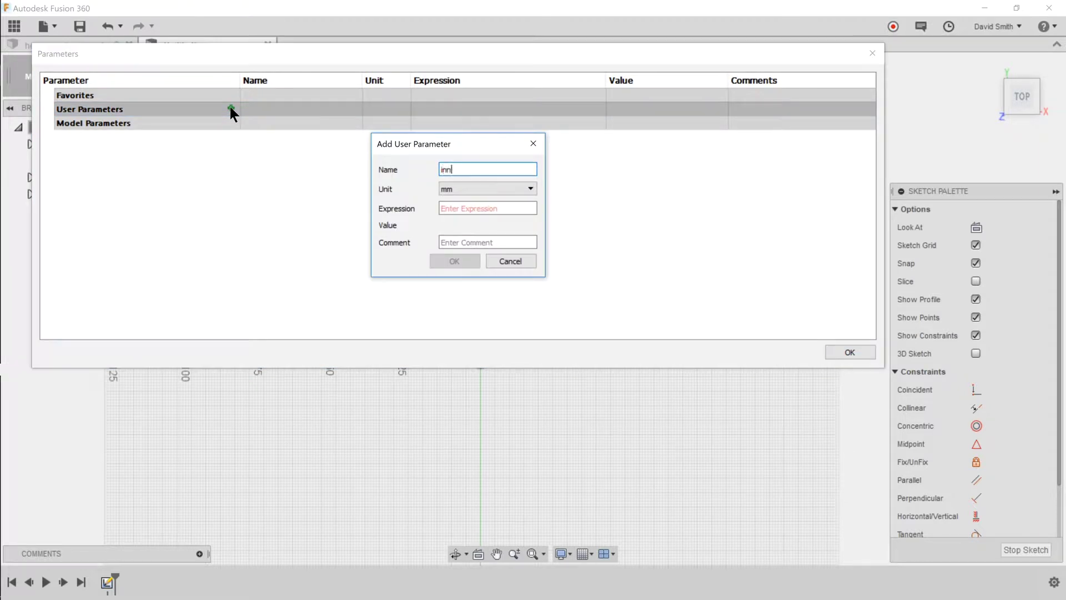
type("erRadius")
key("Tab")
type("15/2")
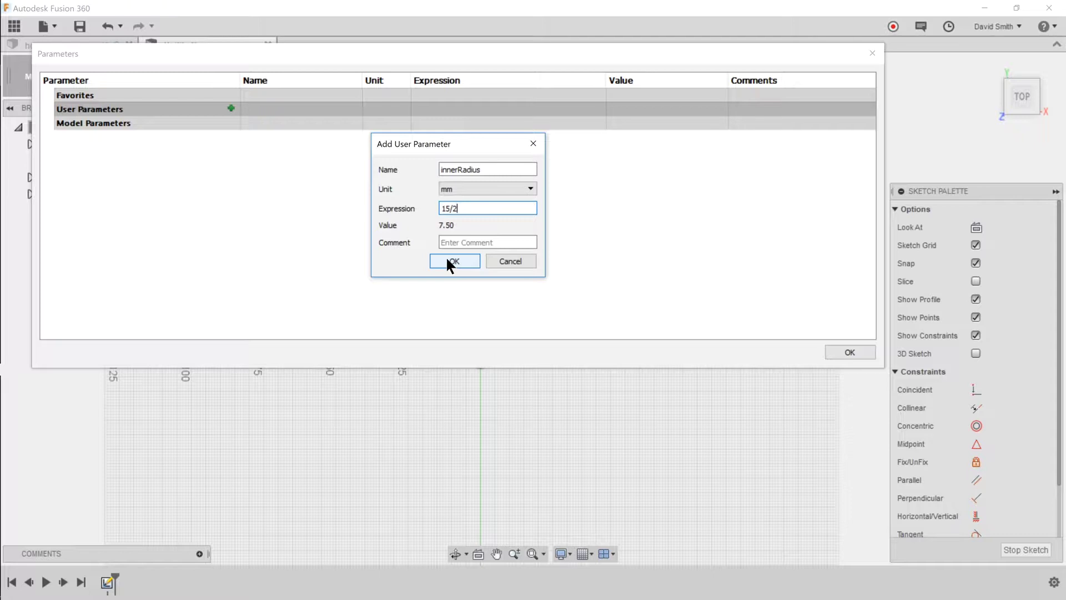
left_click(454, 261)
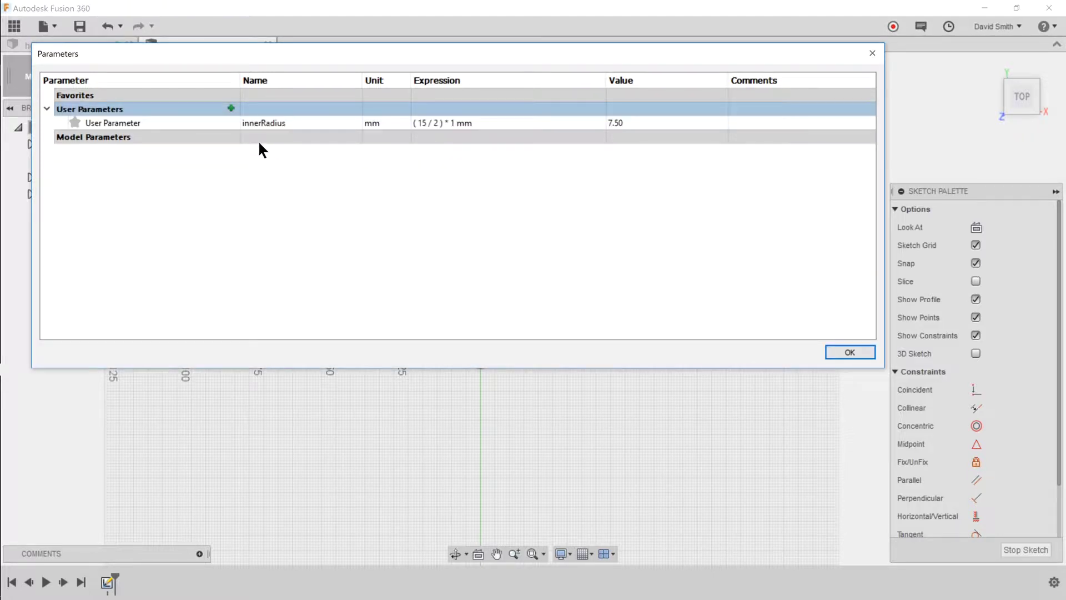
Step: Add a user parameter named wallThickness in mm with the value 1.2
left_click(230, 108)
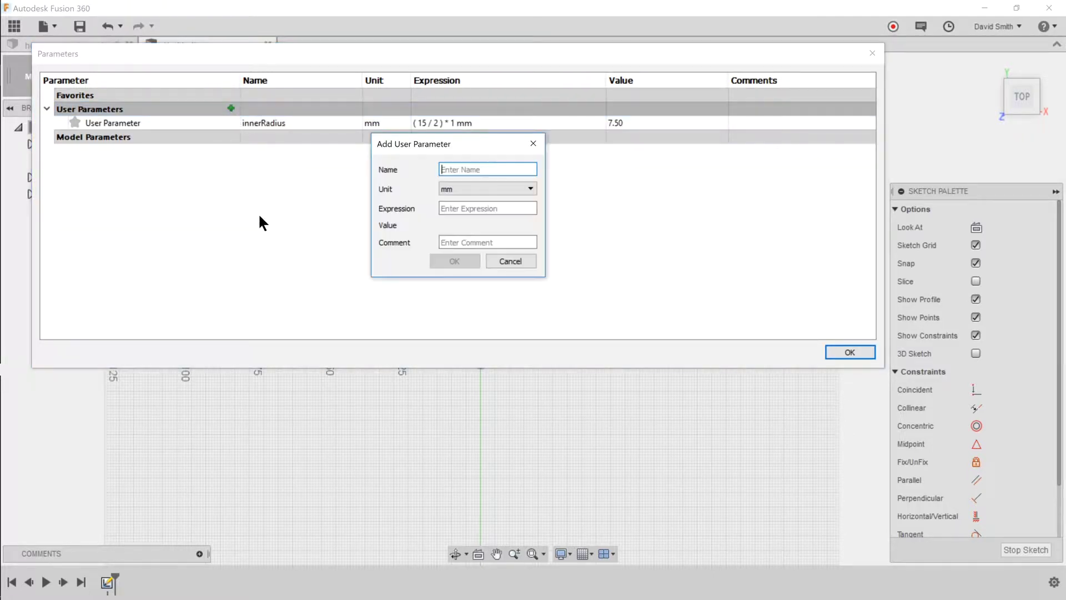
type("wallThickness")
key("Tab")
key("Tab")
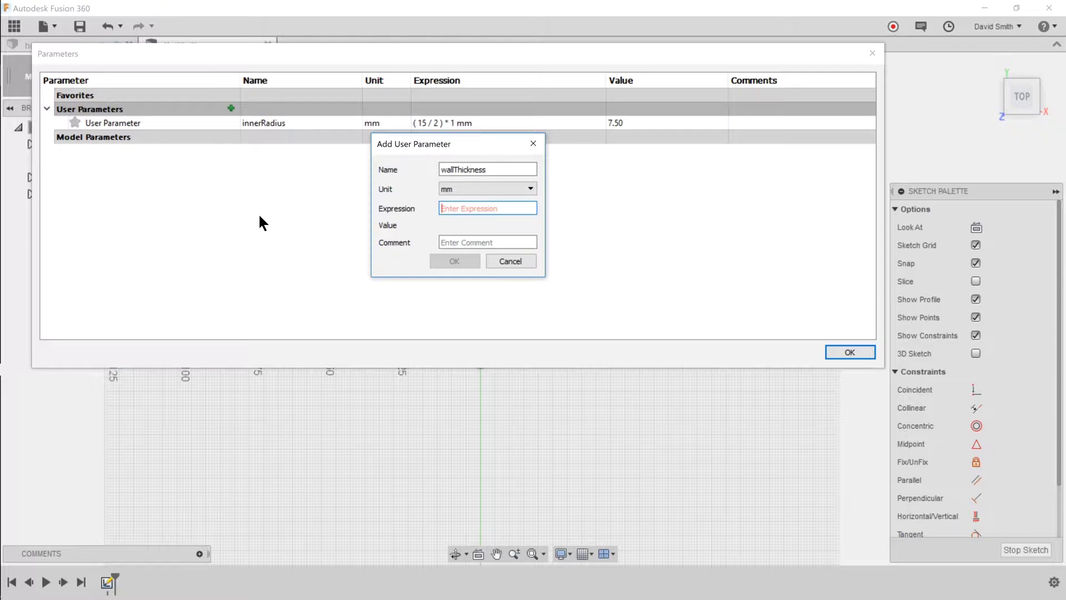
type("1.2")
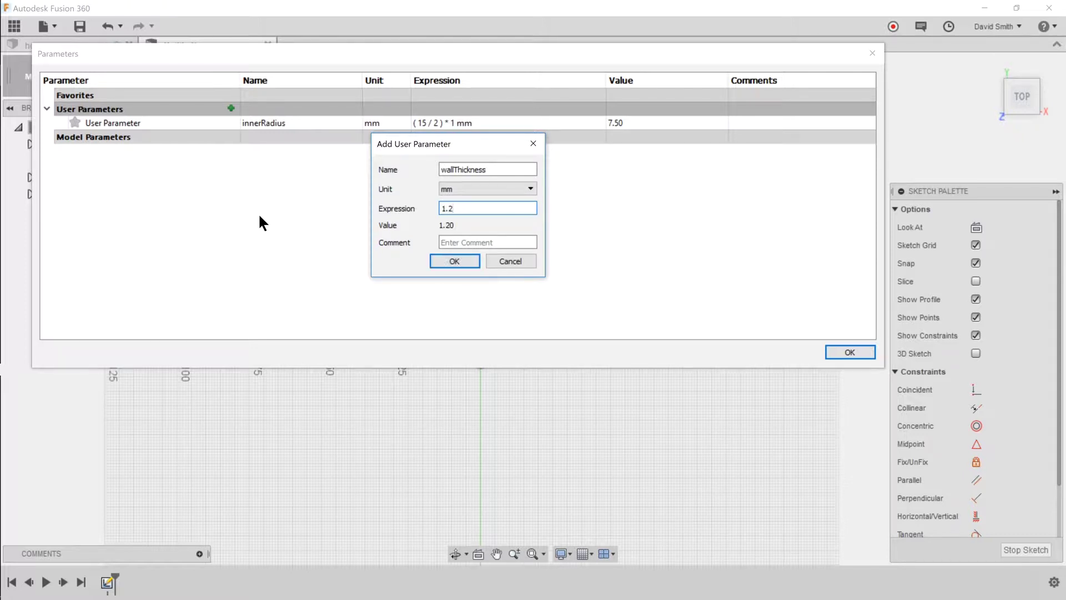
left_click(443, 263)
Step: Add a user parameter named patternSpacing in mm with the expression 2*innerRadius + wallThickness
left_click(231, 109)
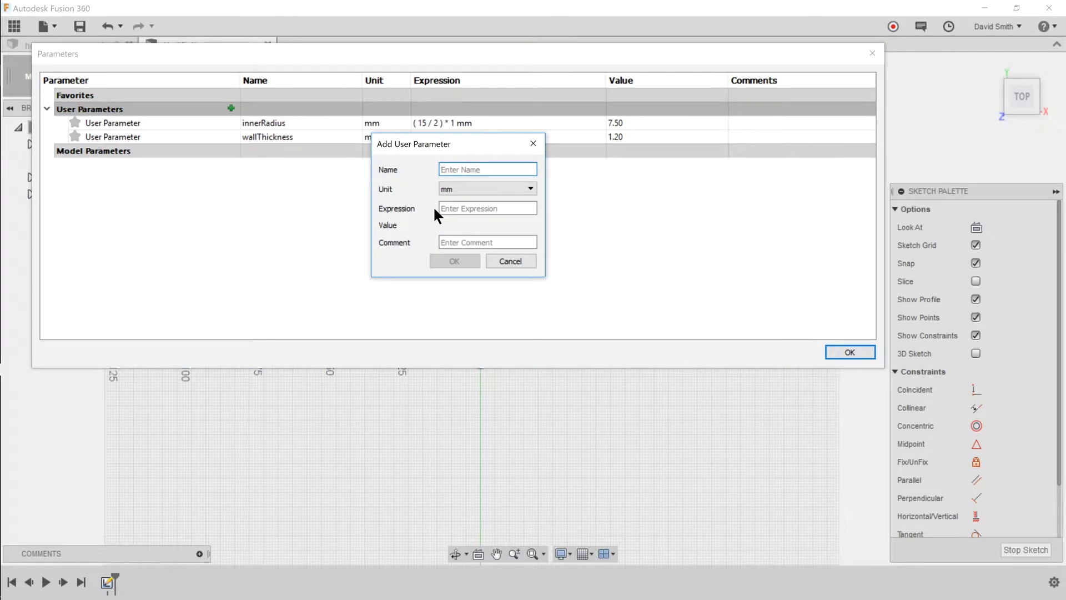
type("patternSpacing")
key("Tab")
key("Tab")
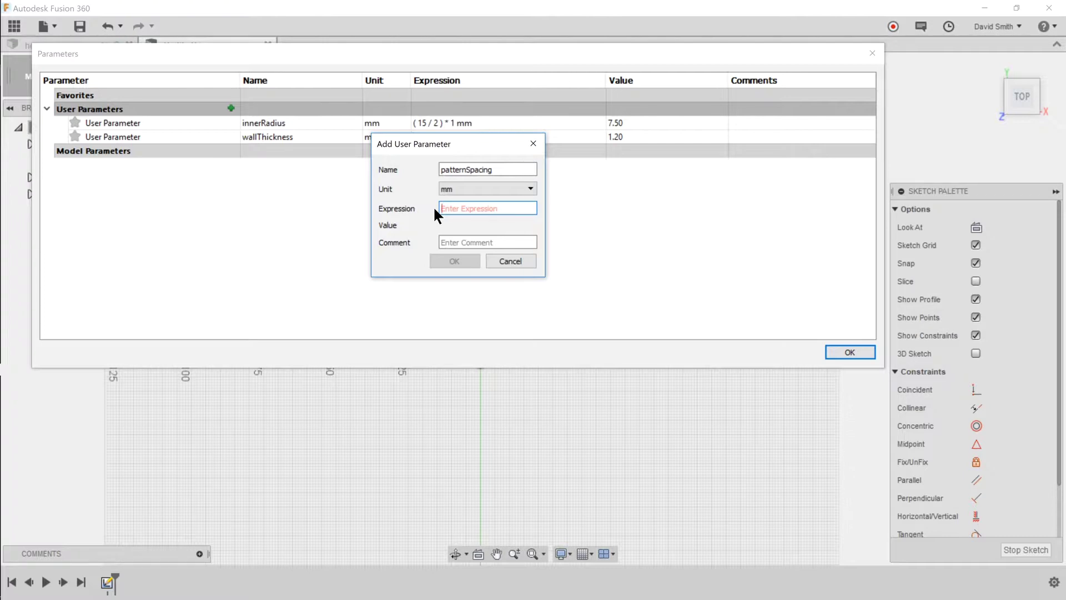
type("2*")
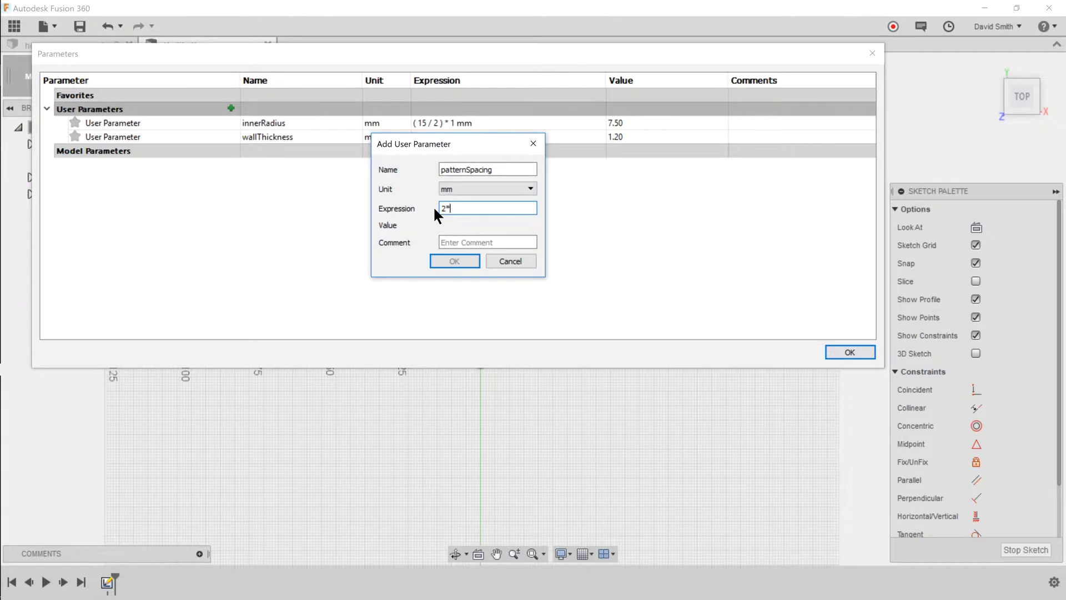
type("innerRadius + wall")
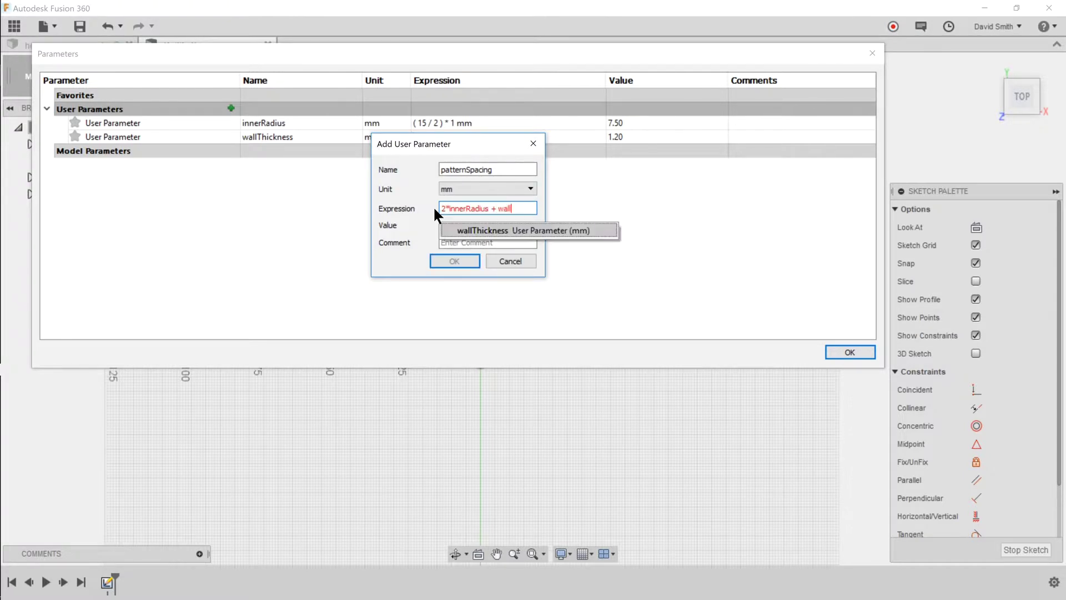
key("Return")
left_click(450, 260)
Step: Add a user parameter named patternAngle with the value 30, leaving the unit as mm, and finish editing parameters
left_click(231, 108)
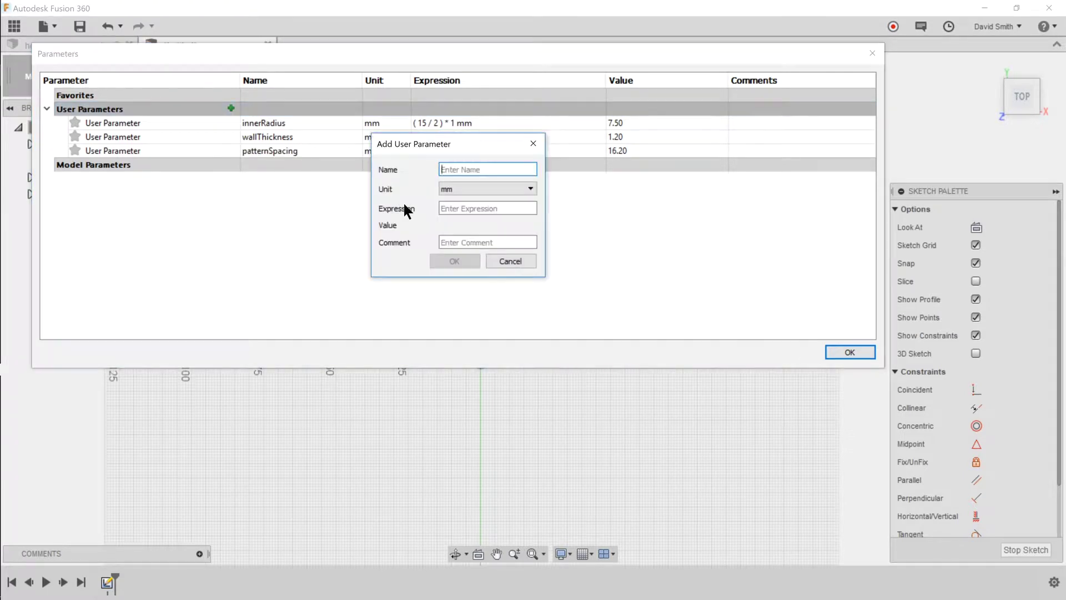
type("patternAngle")
key("Tab")
key("Tab")
type("30")
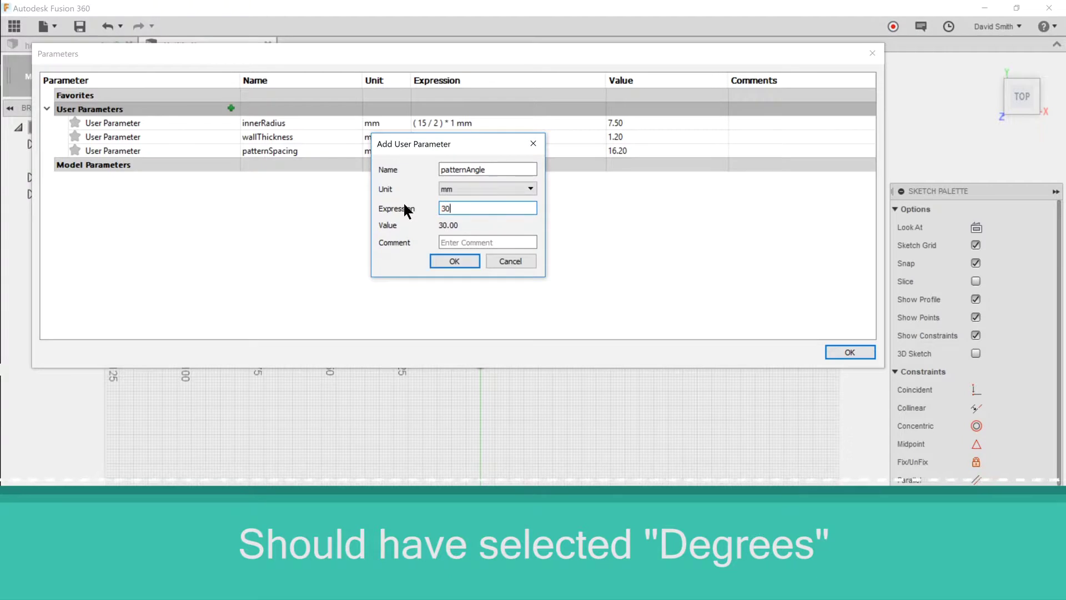
left_click(454, 261)
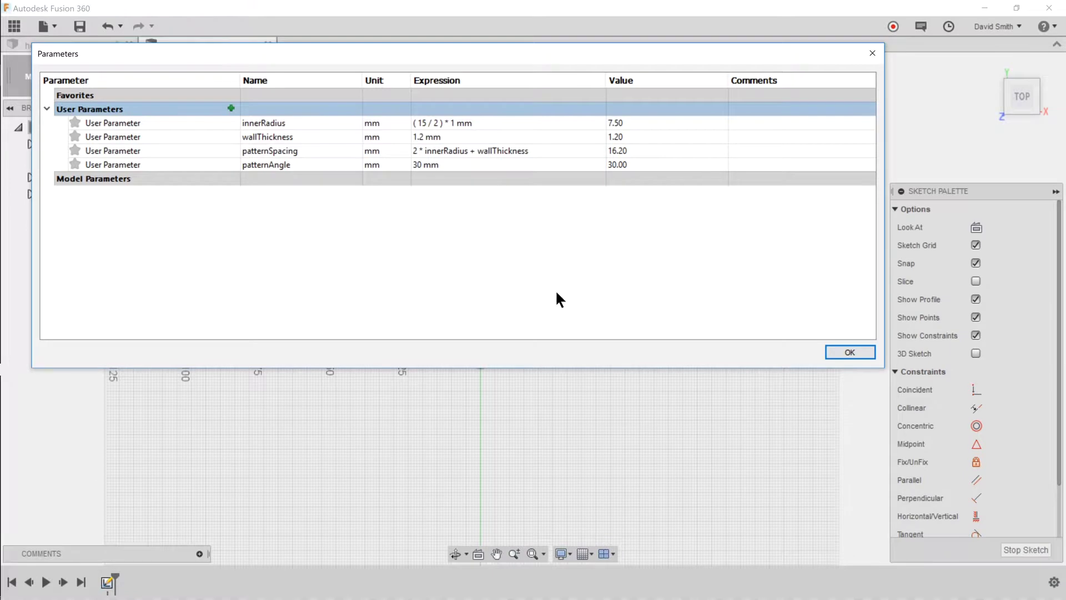
left_click(837, 352)
Step: Sketch a circumscribed six-sided polygon centred on the origin, about 22 mm in inner radius, with a vertex on the vertical axis
left_click(117, 90)
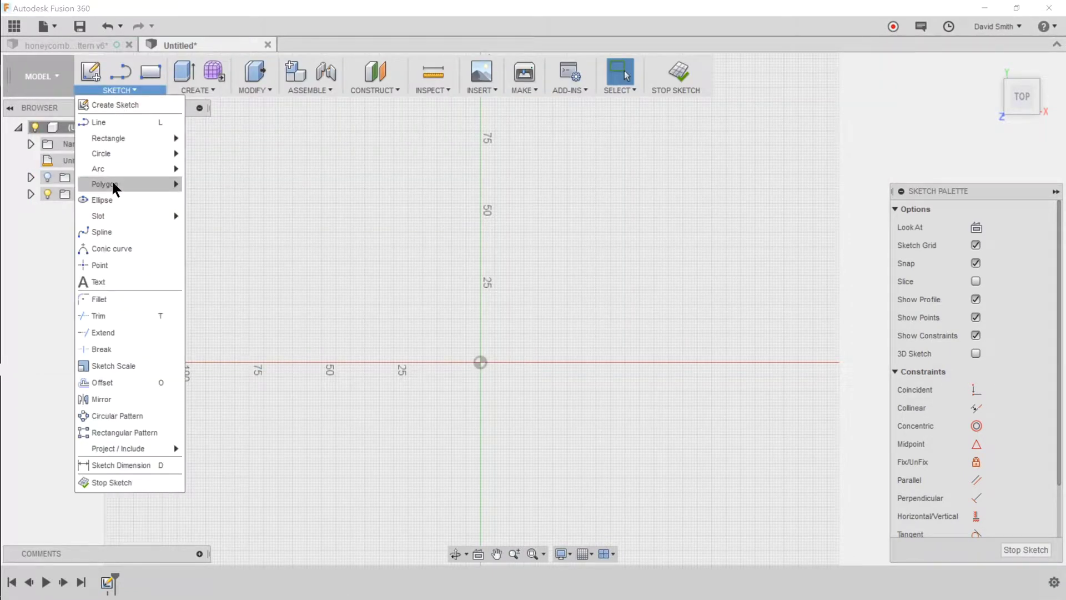
mouse_move(136, 183)
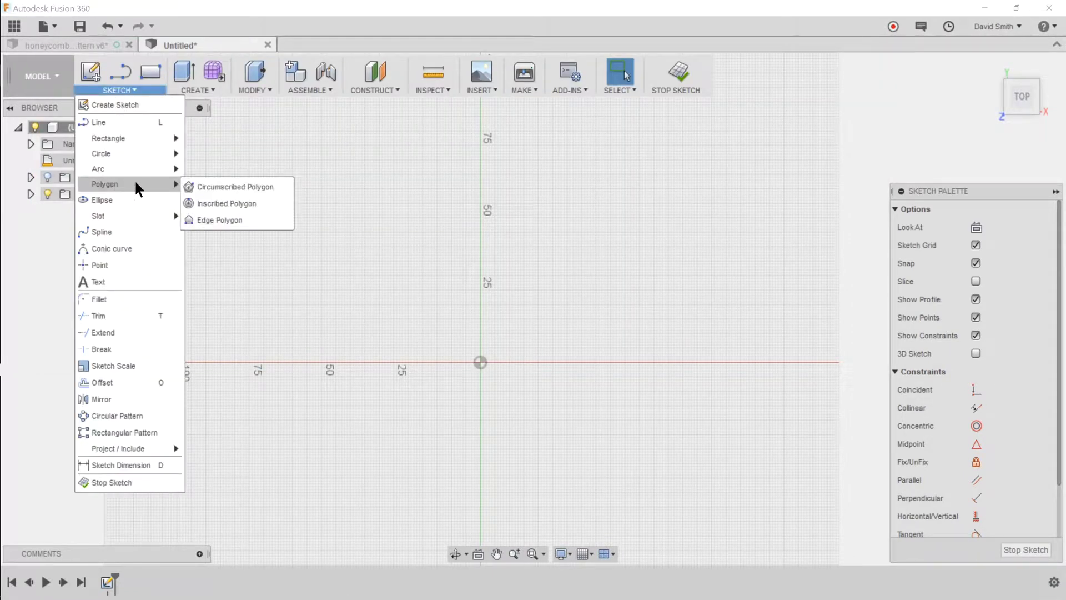
left_click(240, 188)
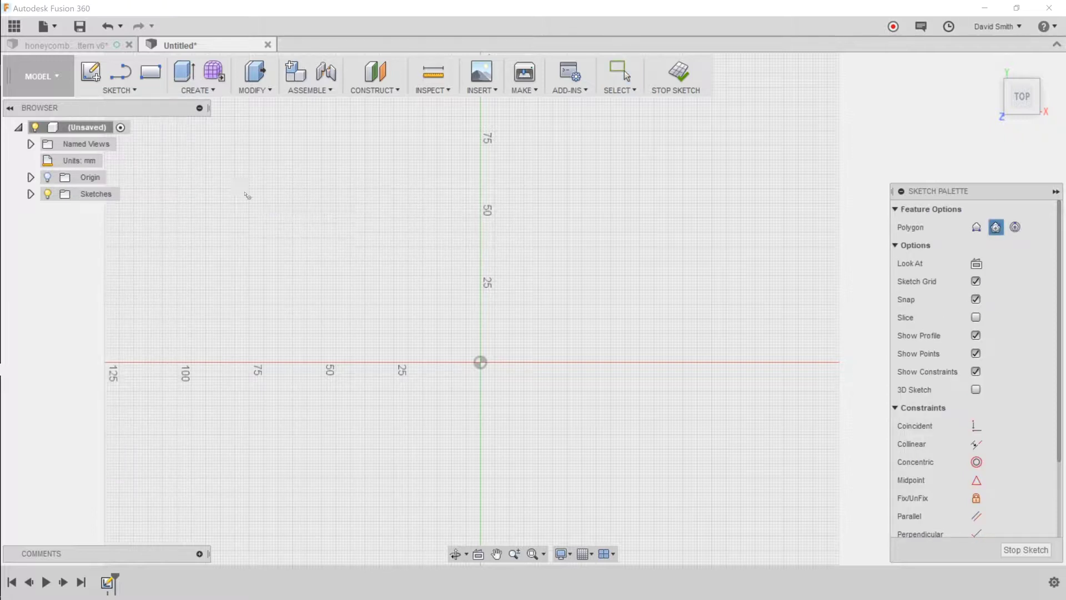
left_click(481, 362)
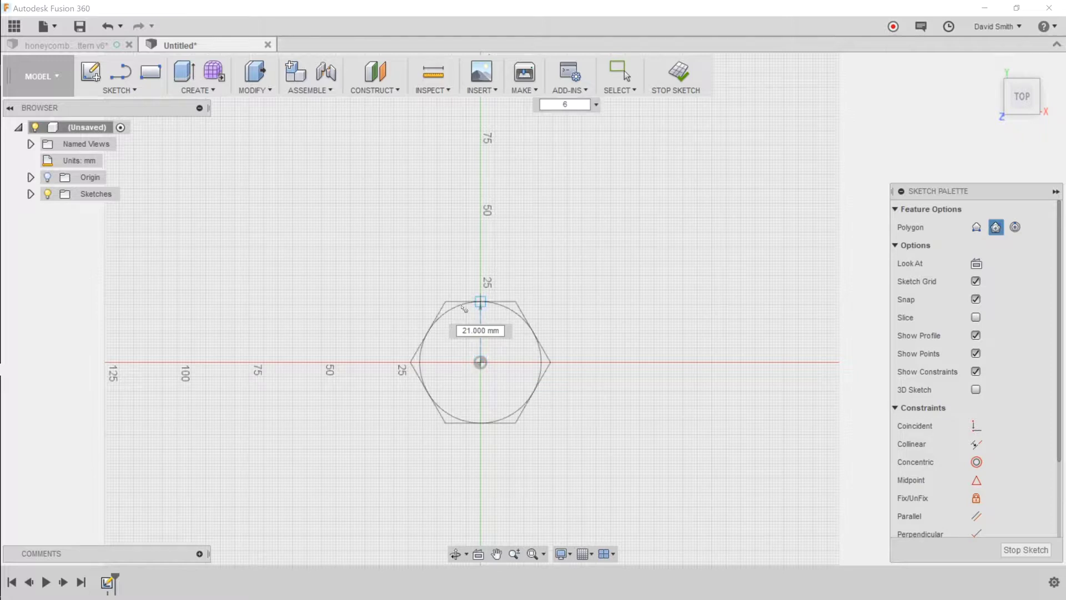
key("Tab")
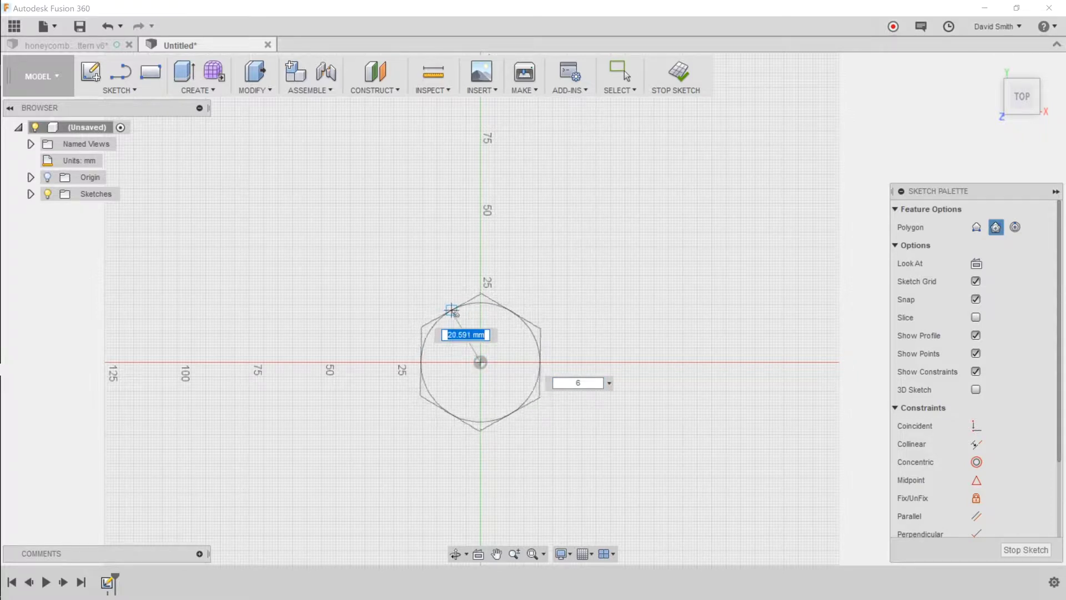
scroll(444, 308, "up", 5)
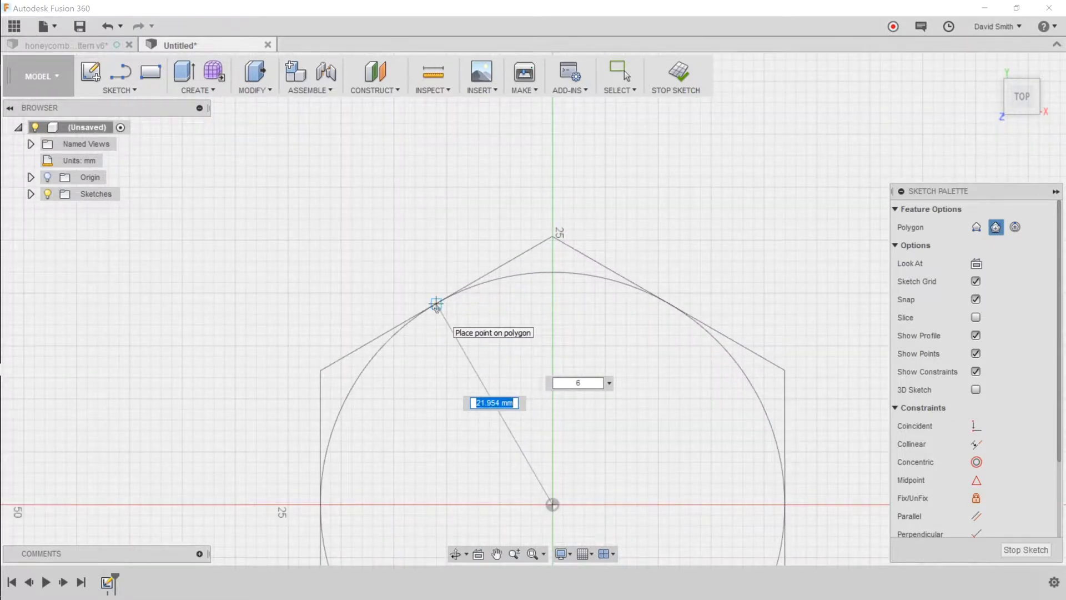
left_click(436, 306)
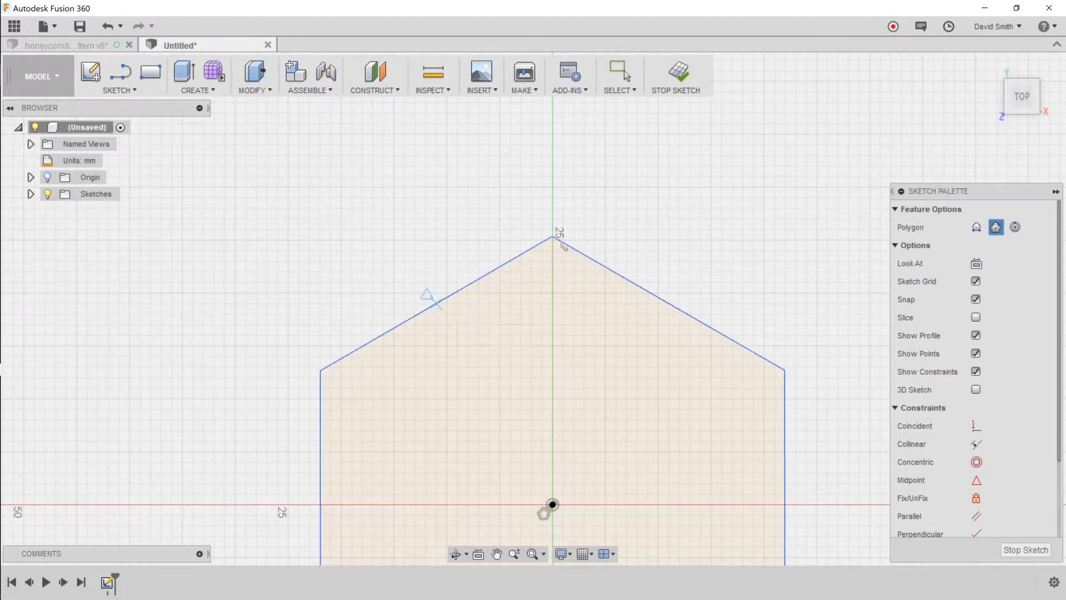
scroll(373, 279, "down", 5)
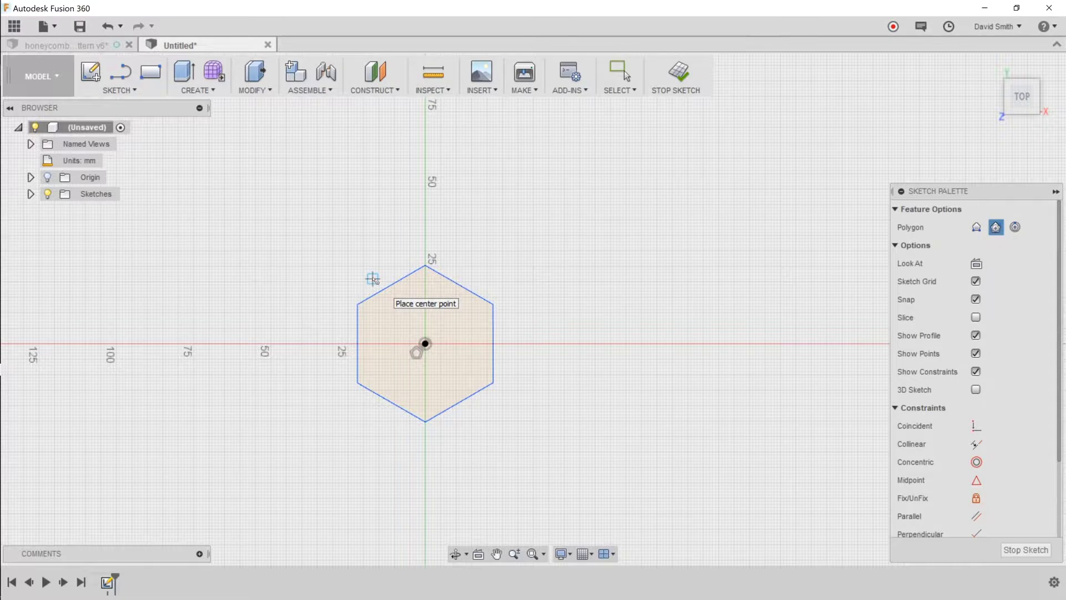
Step: Dimension the distance from the hexagon's centre to its vertical side and set it to innerRadius
key("d")
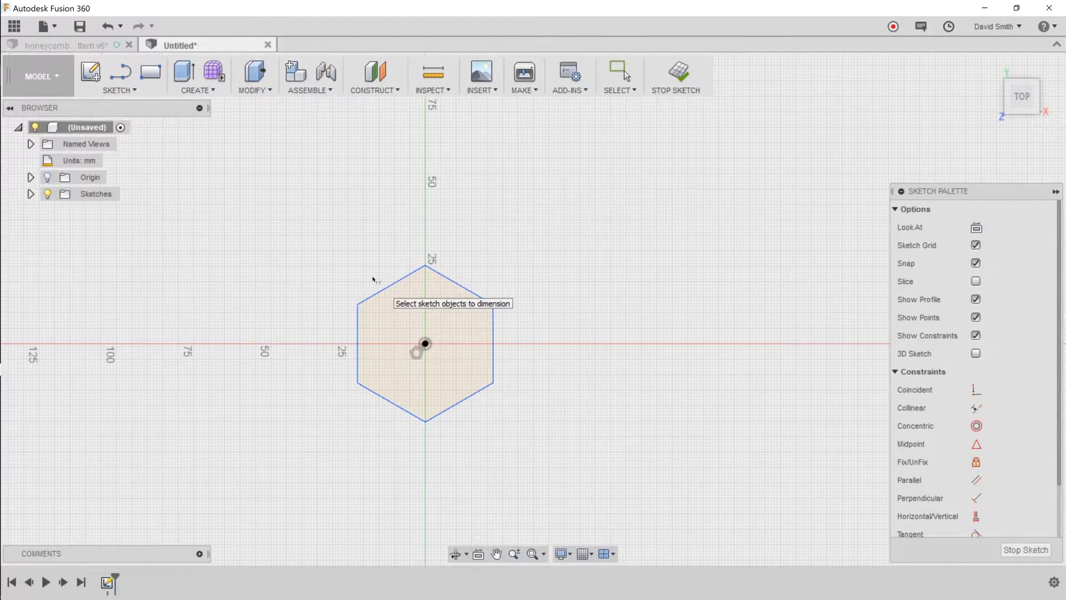
left_click(425, 343)
left_click(358, 343)
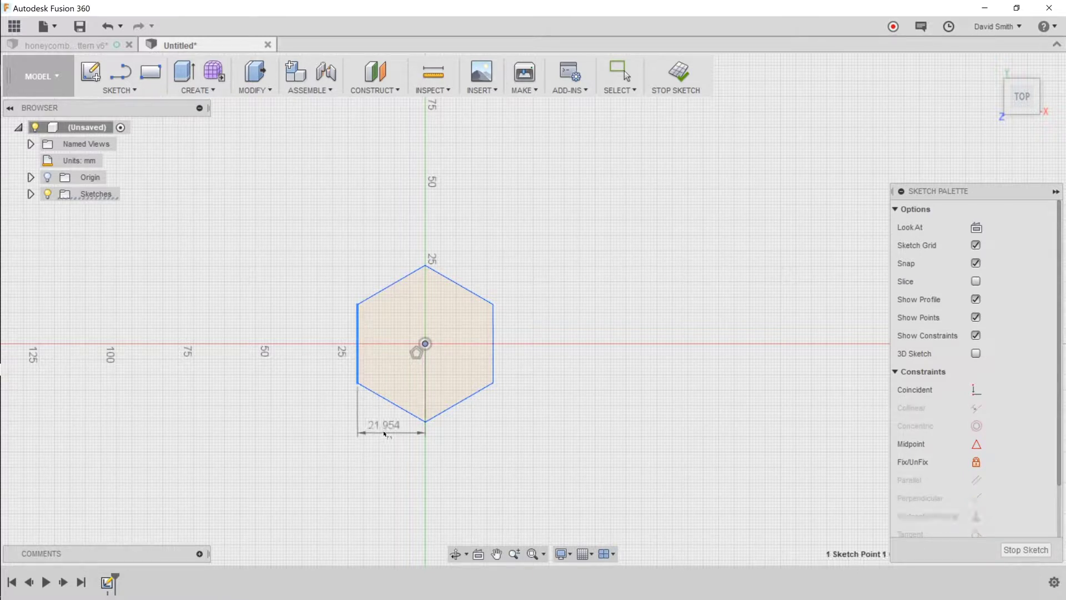
left_click(384, 432)
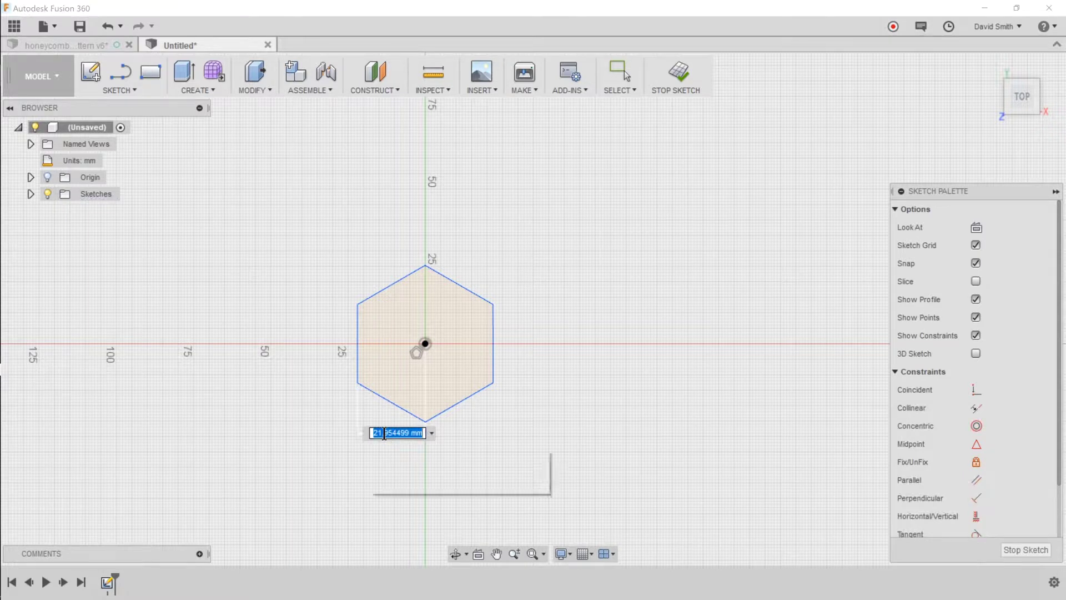
type("innerRadius")
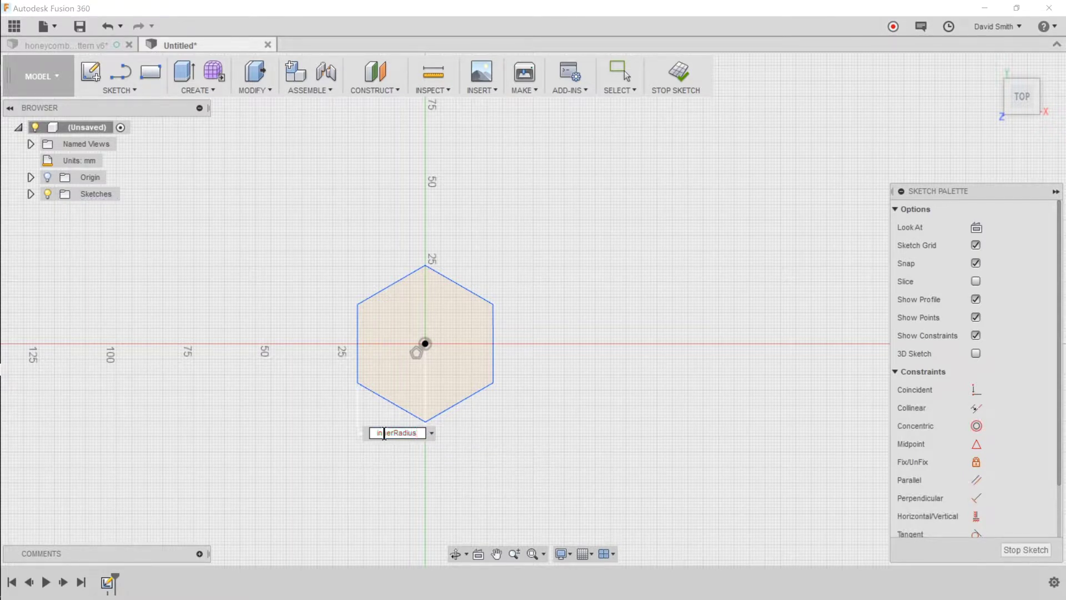
key("Return")
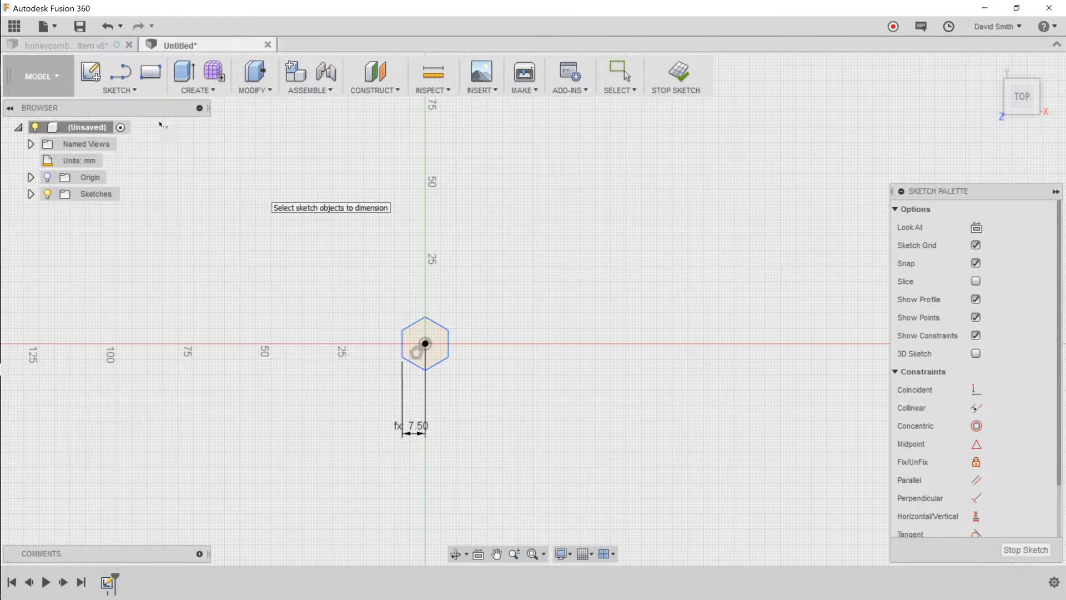
Step: Offset the hexagon outward by wallThickness to form the outer outline of the cell wall
left_click(118, 92)
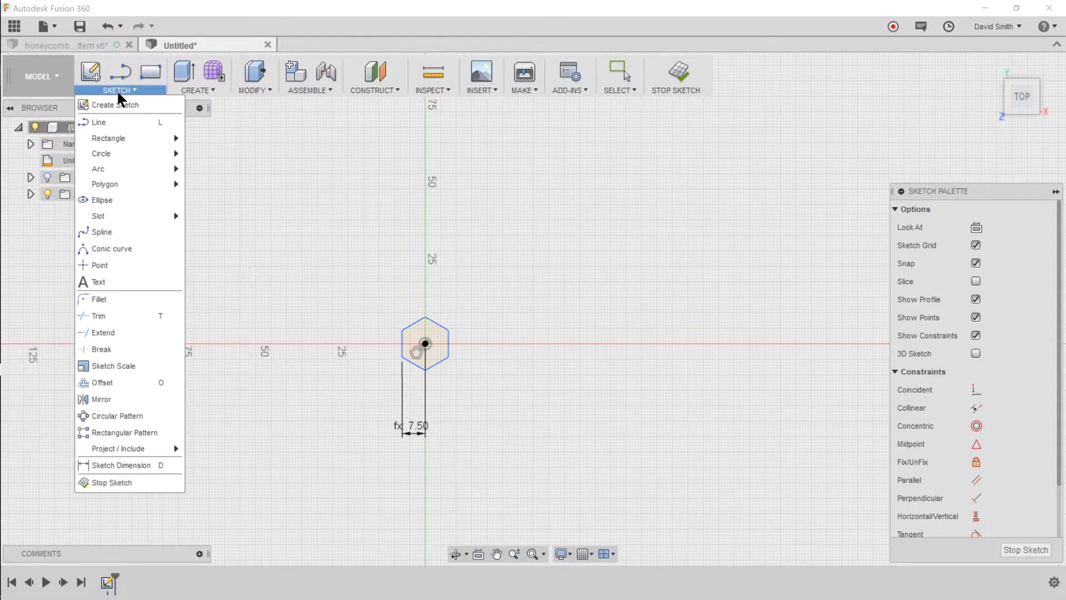
left_click(99, 380)
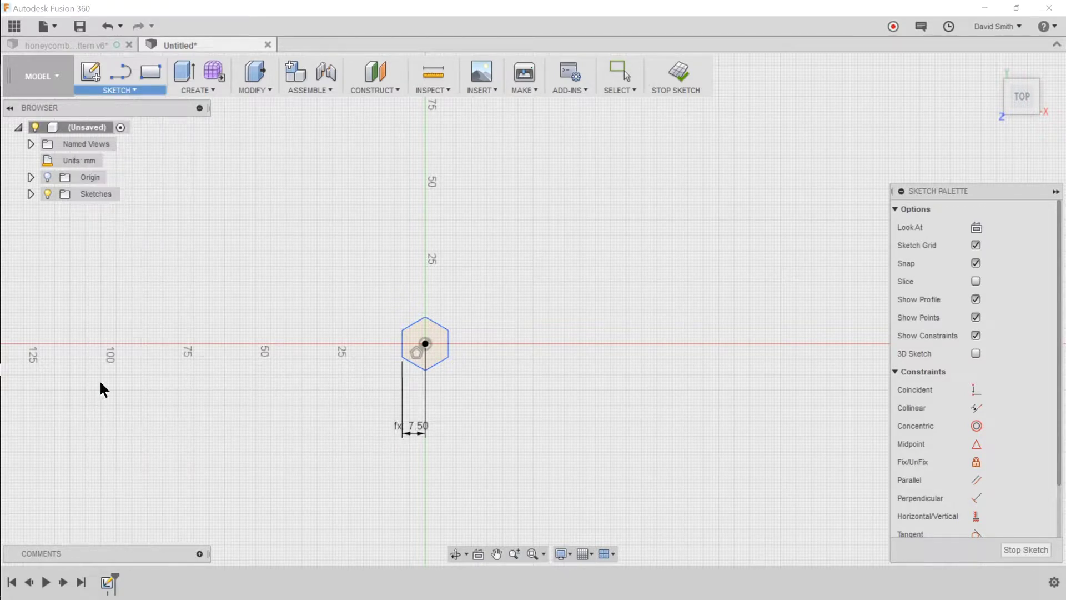
left_click(406, 327)
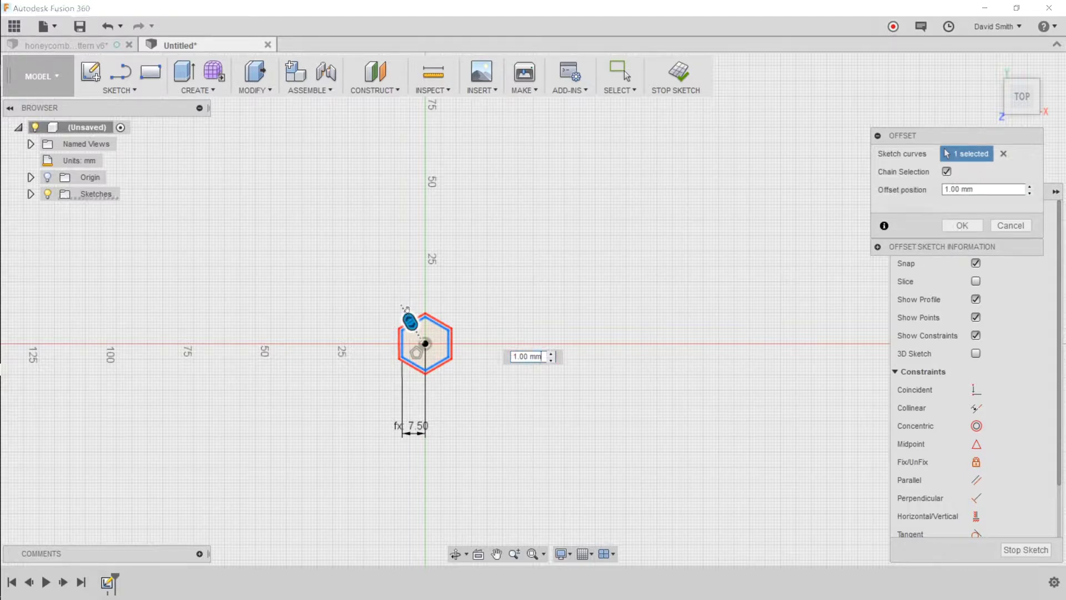
left_click_drag(407, 321, 383, 300)
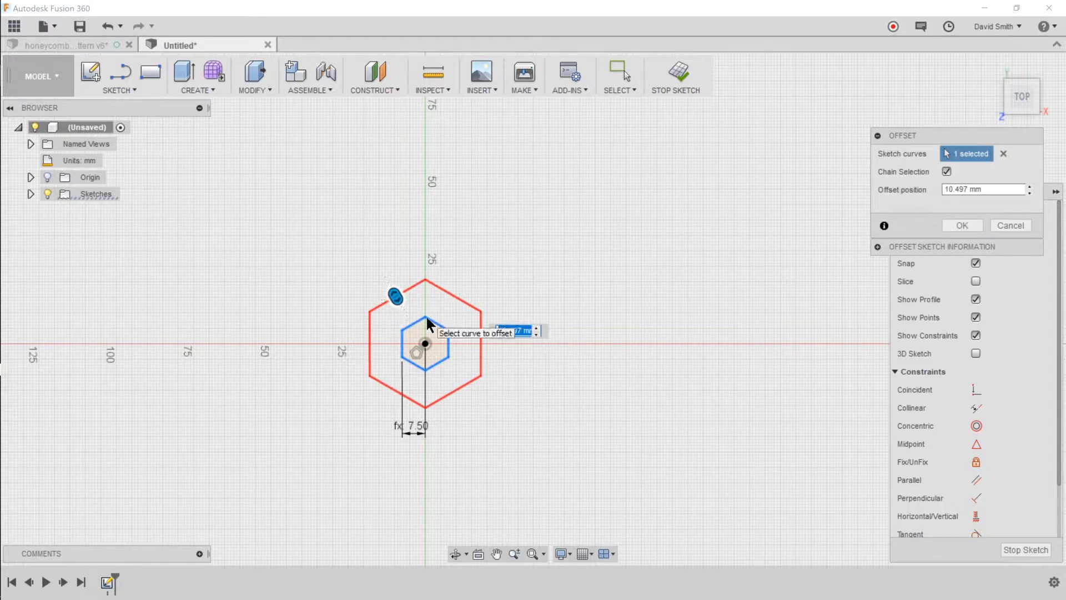
type("w")
key("Return")
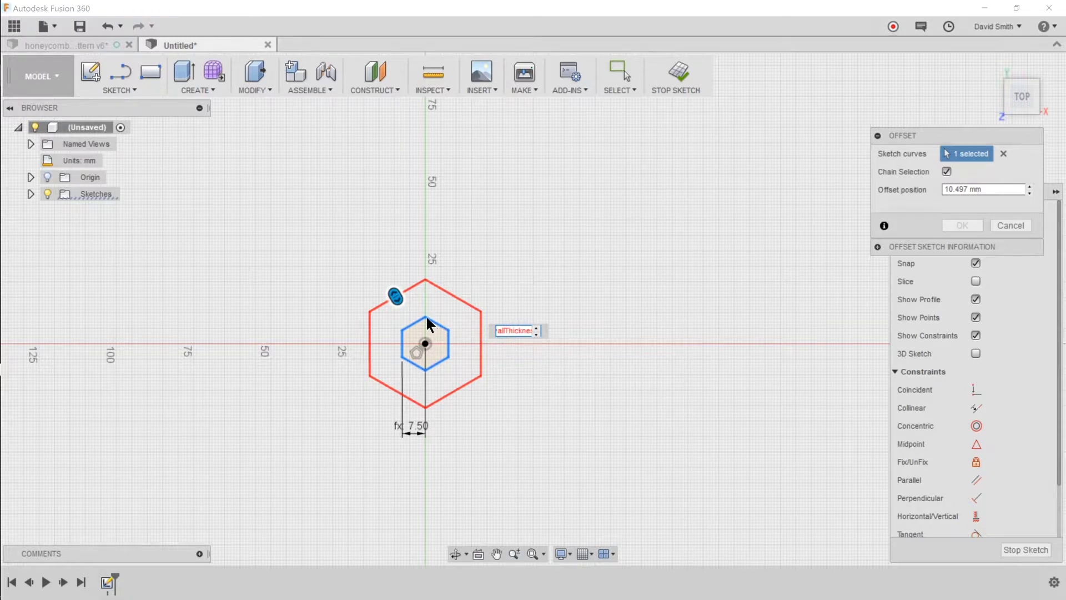
key("Return")
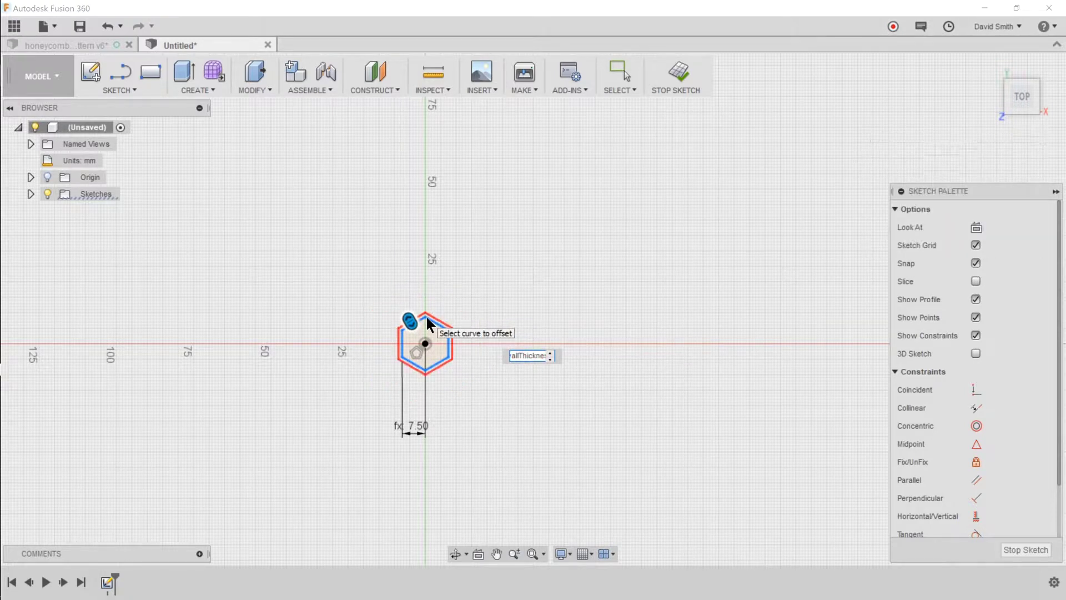
key("Escape")
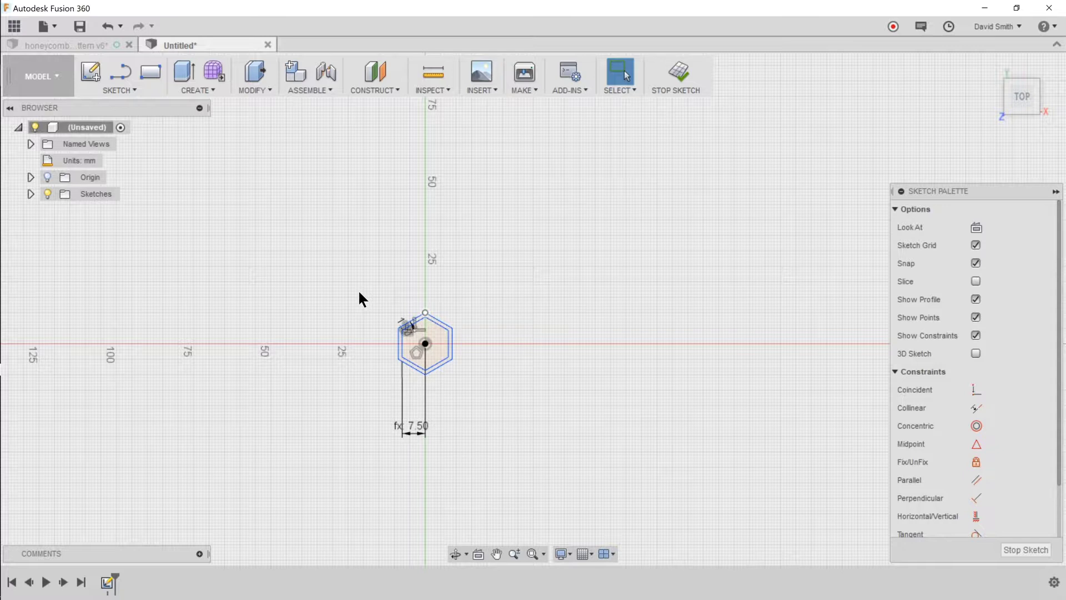
Step: Sketch a line from the outer hexagon's upper-left vertex, sloping up and right to a point above the hexagon
scroll(412, 359, "down", 2)
scroll(411, 356, "up", 6)
scroll(411, 355, "up", 1)
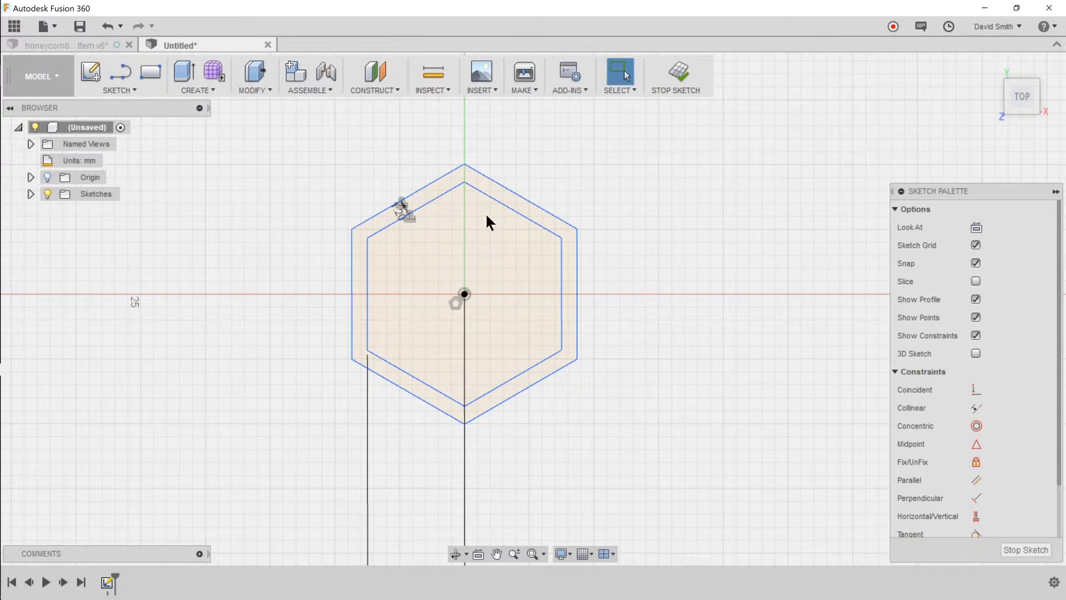
key("l")
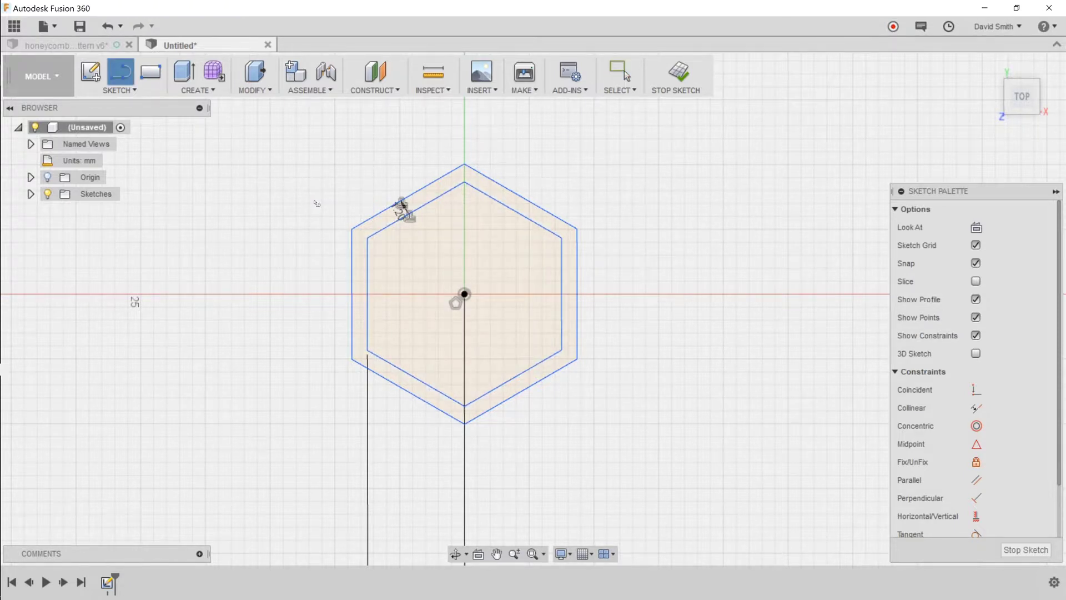
left_click(352, 228)
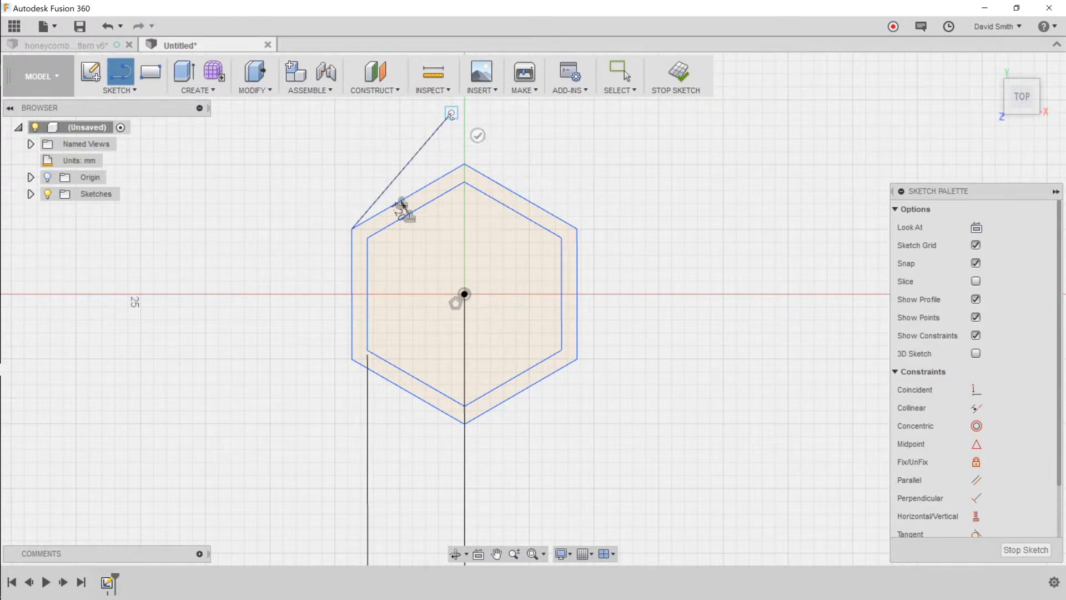
left_click(452, 113)
key("Escape")
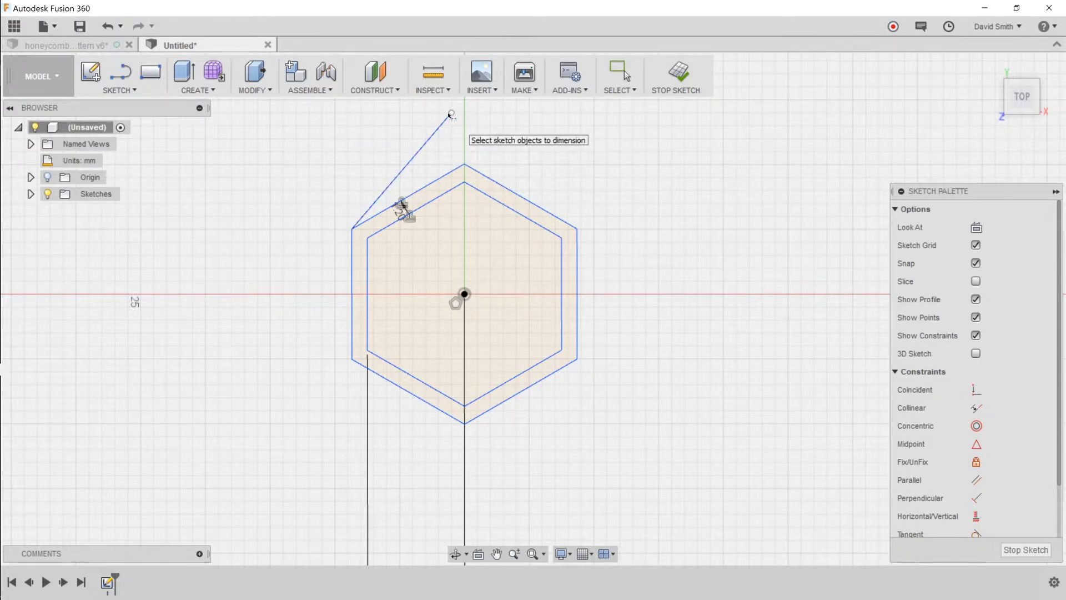
Step: Dimension the angle between the sloping line and the outer hexagon's upper-left side, trying patternAngle as its value
left_click(409, 165)
key("d")
left_click(428, 188)
left_click(429, 168)
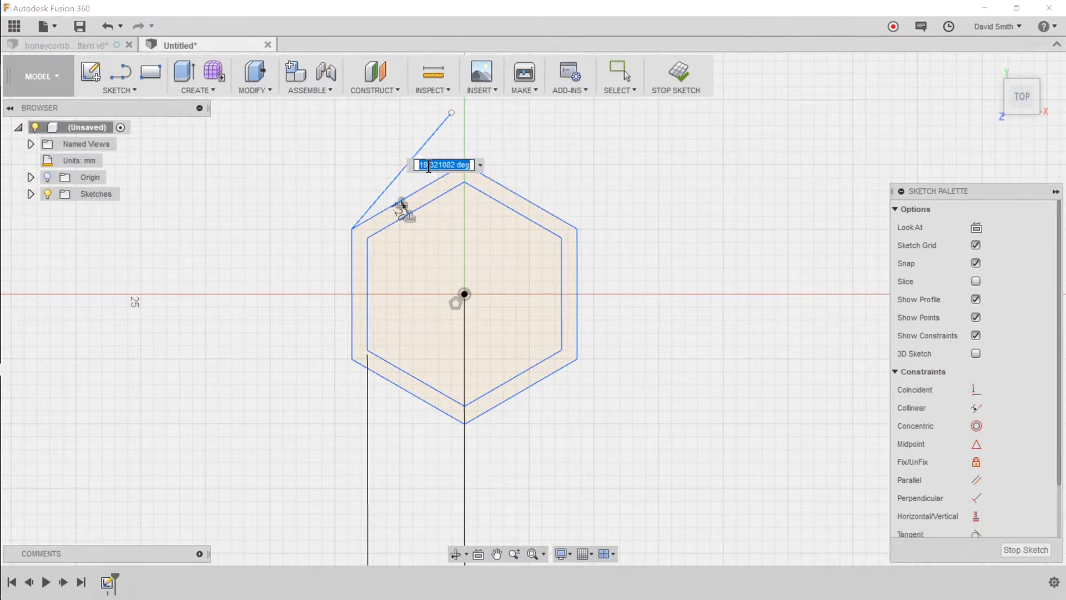
type("pa")
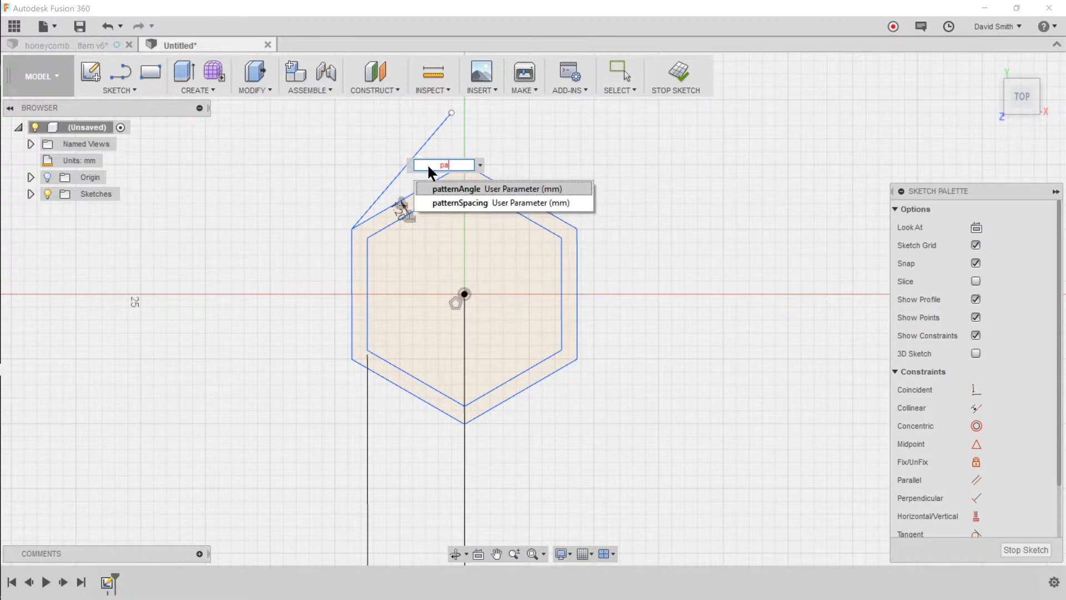
key("Return")
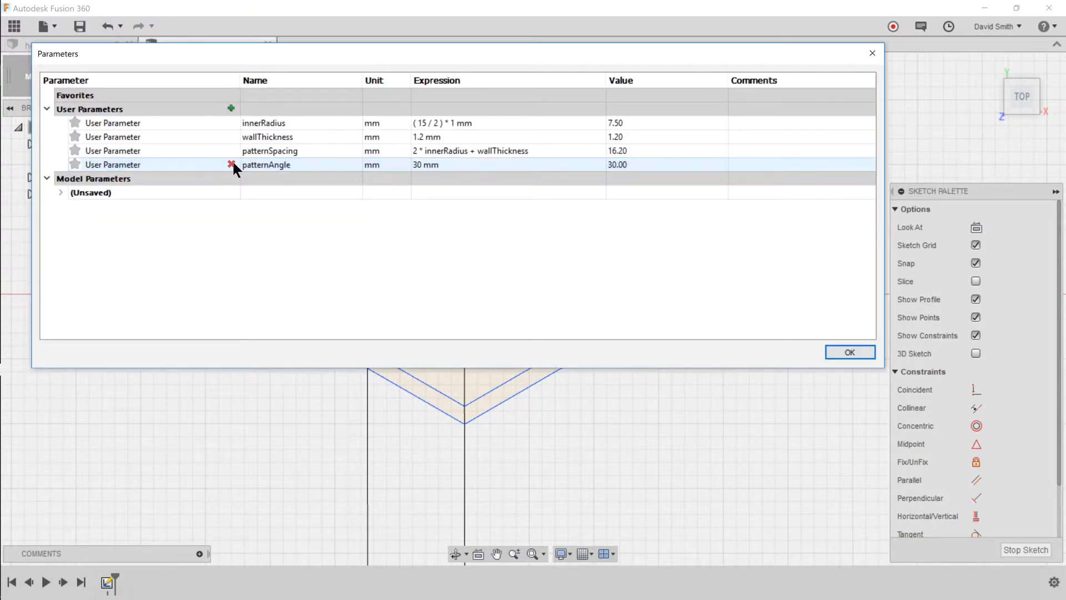
Step: Delete the patternAngle user parameter and add it again with the unit deg and the expression 30
left_click(229, 162)
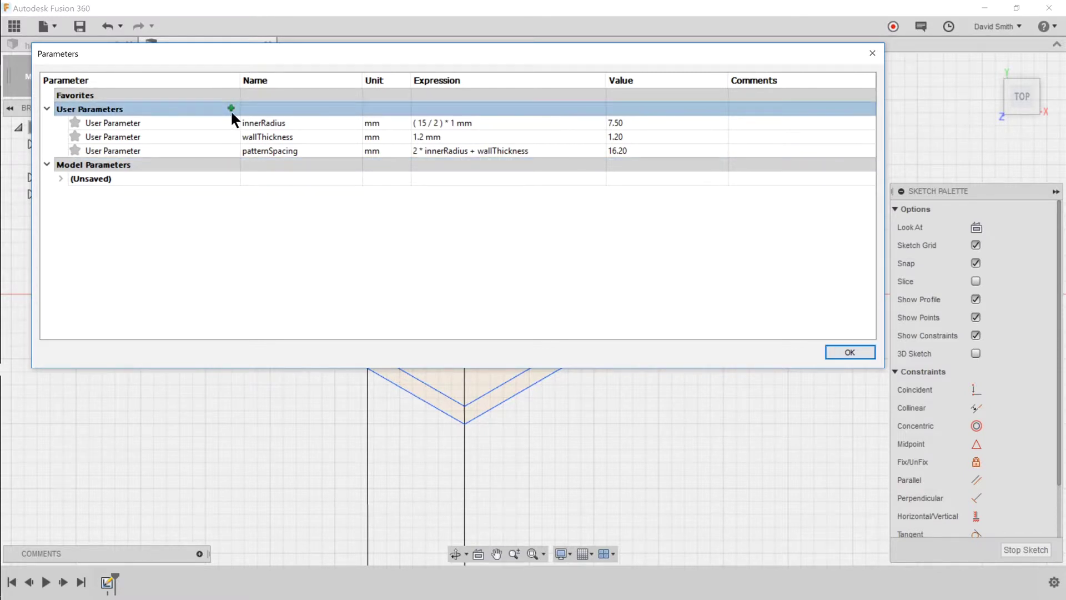
left_click(231, 108)
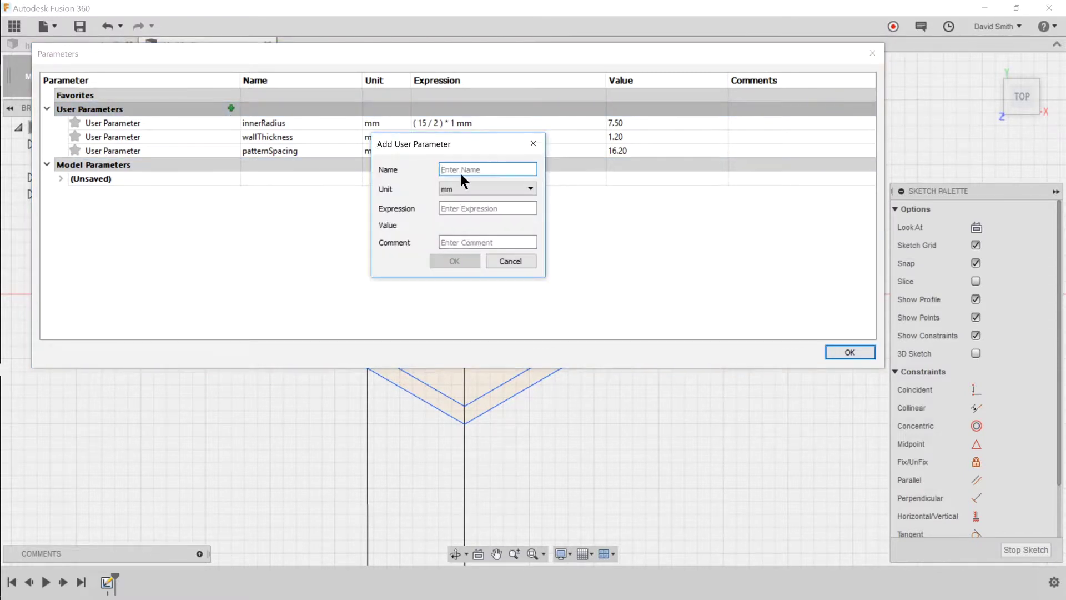
type("patternAngle")
left_click(462, 189)
scroll(469, 261, "down", 5)
left_click(464, 304)
left_click(446, 208)
type("30")
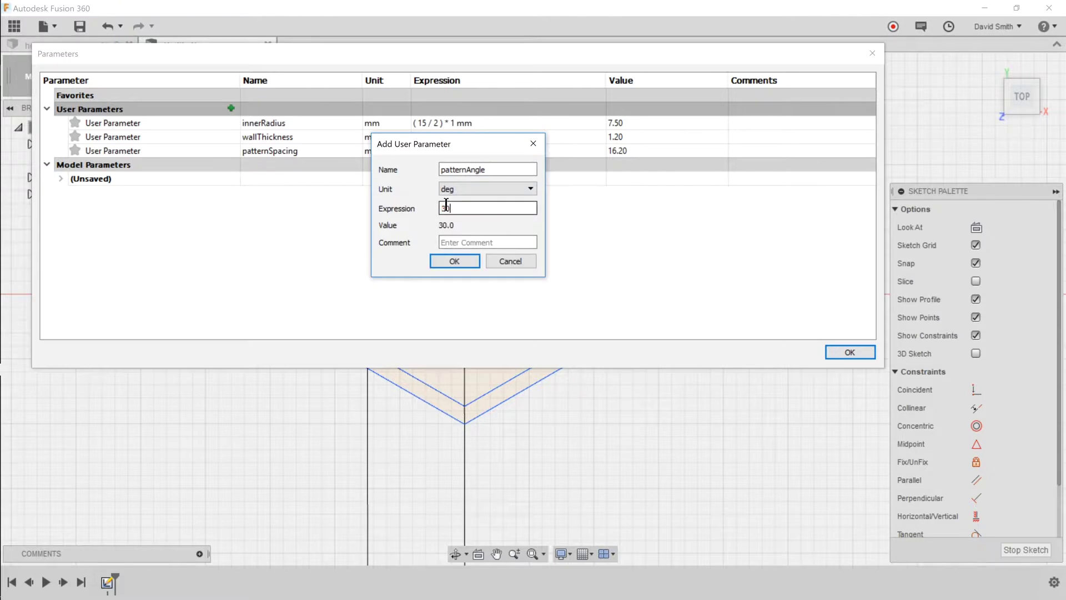
left_click(448, 260)
left_click(845, 355)
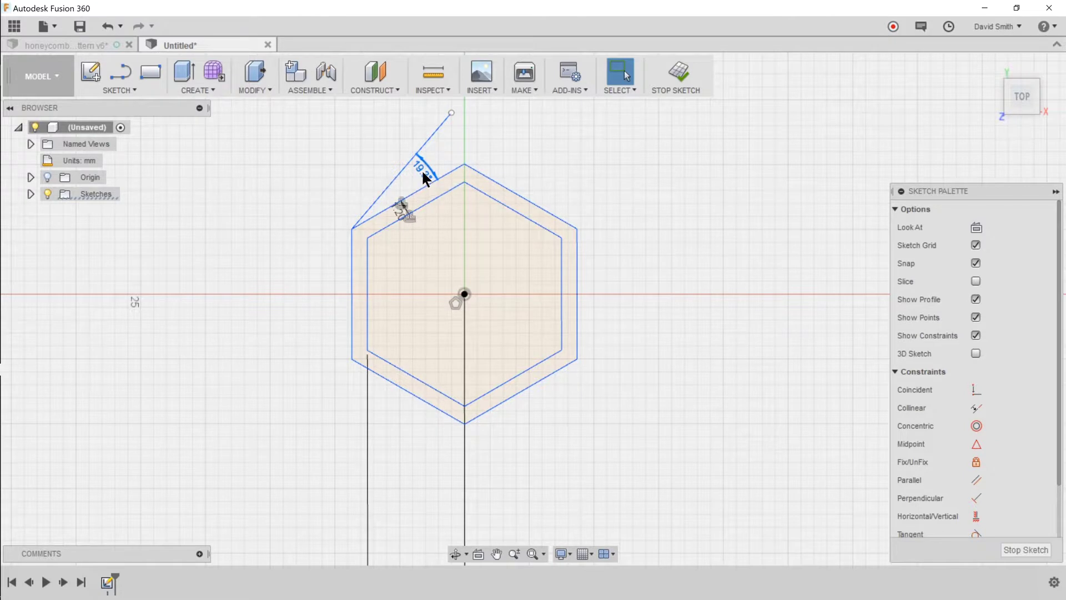
Step: Set the angle dimension between the sloping line and the hexagon side to patternAngle
double_click(423, 173)
type("patternAngle")
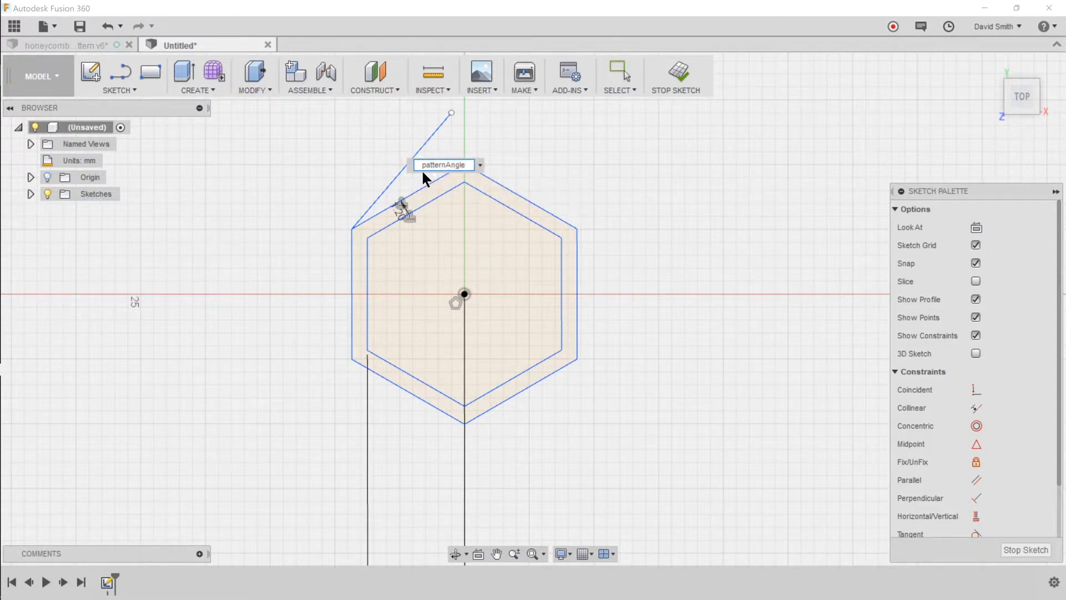
key("Return")
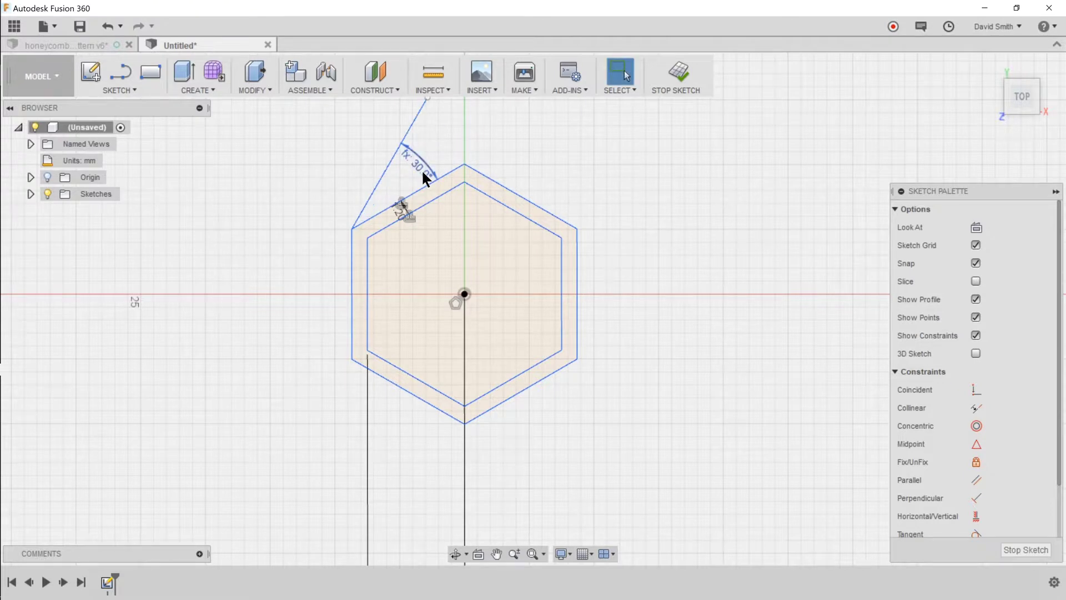
Step: Convert the sloping line to construction geometry and finish the sketch
left_click(388, 165)
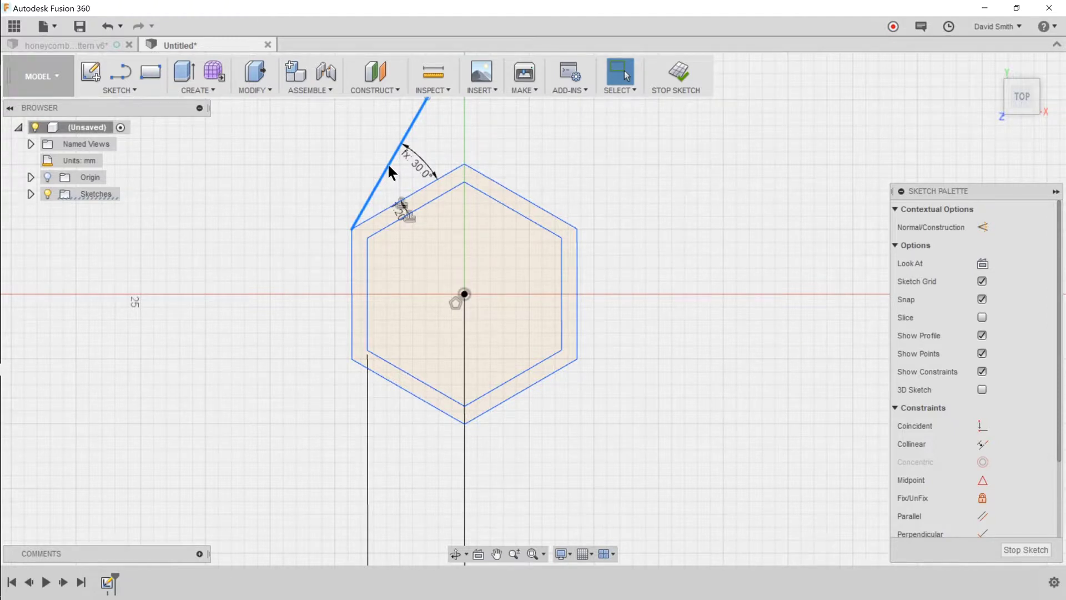
key("x")
key("Escape")
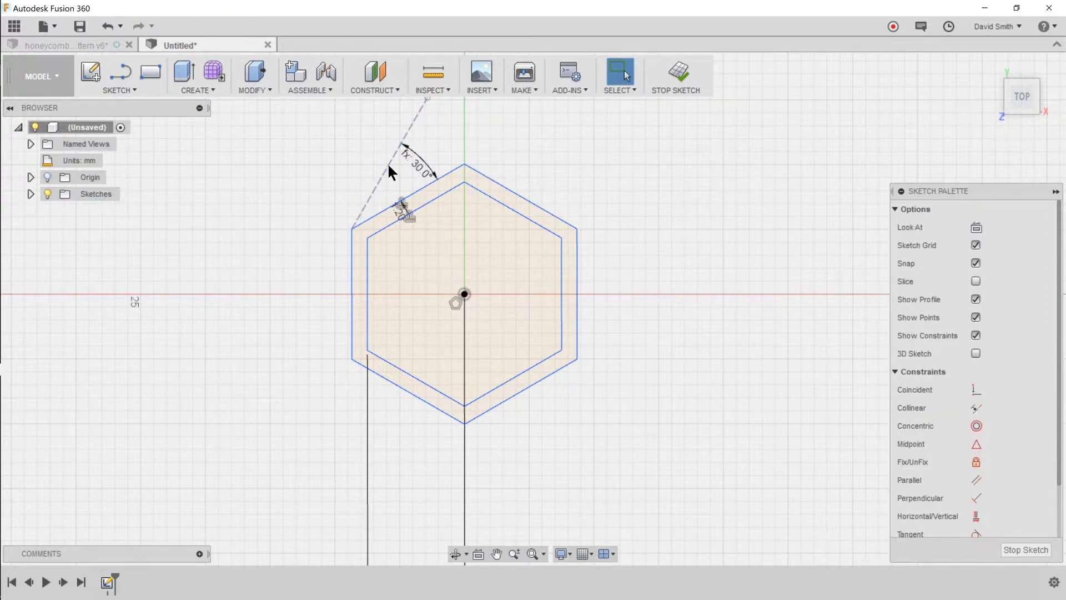
left_click(679, 71)
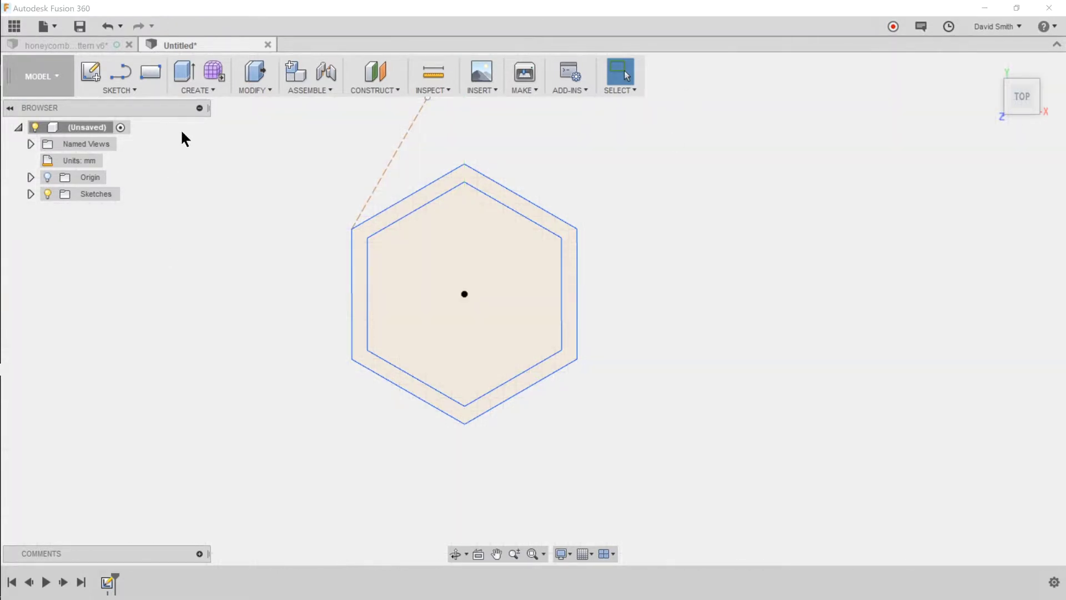
Step: Extrude the ring between the two hexagons 10 mm upward as a new body
left_click(990, 65)
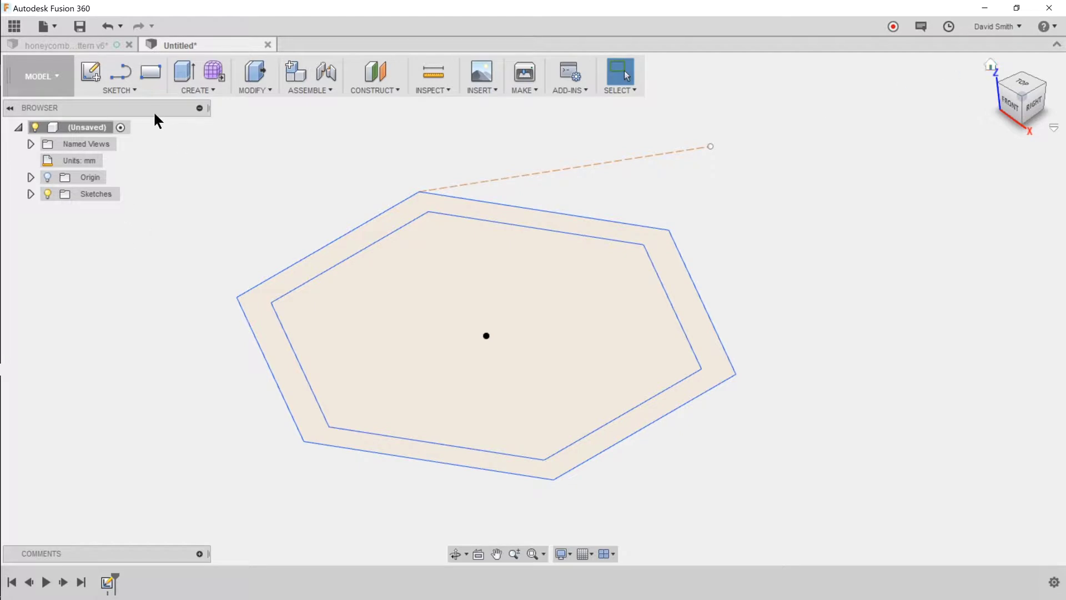
left_click(185, 74)
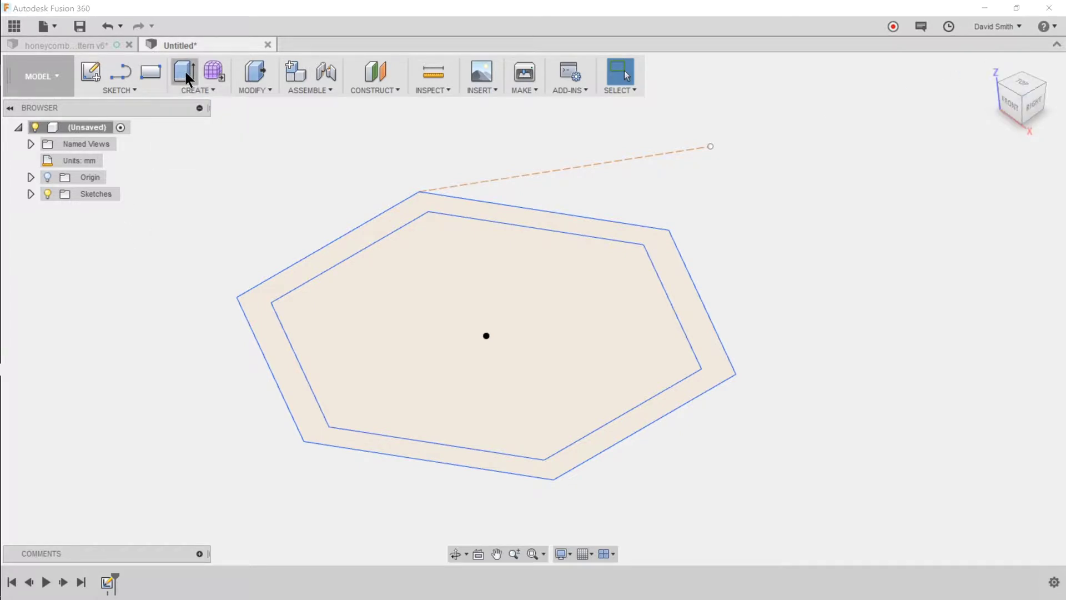
left_click(368, 231)
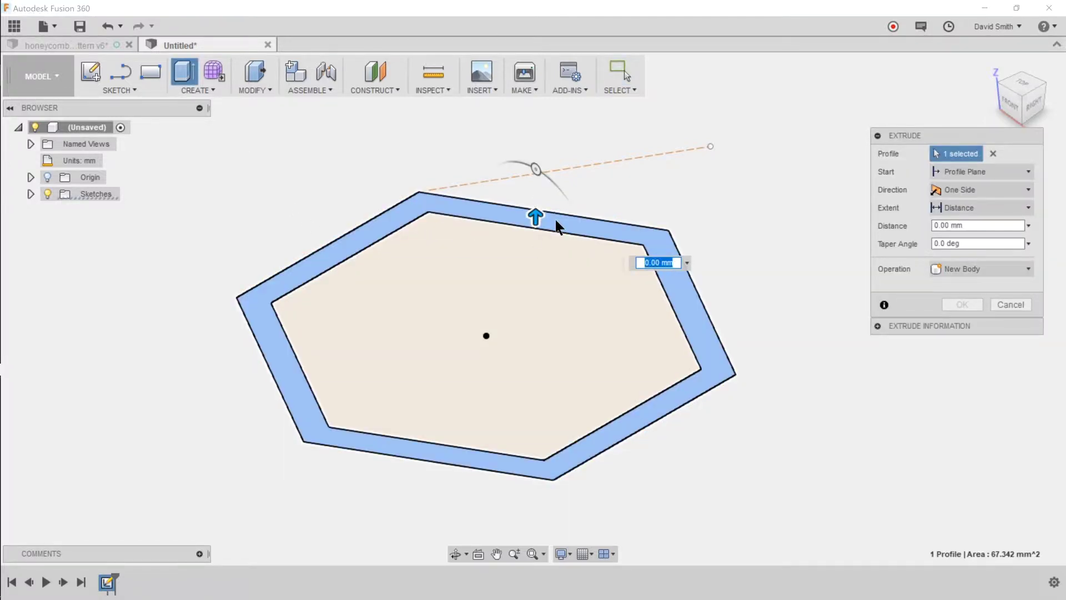
type("10mm")
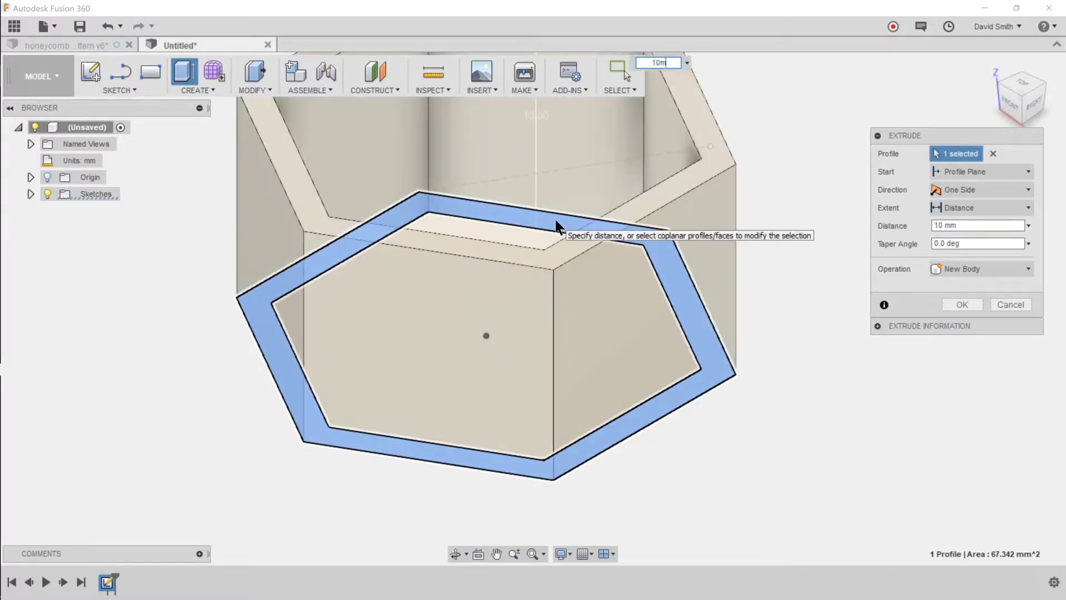
key("Return")
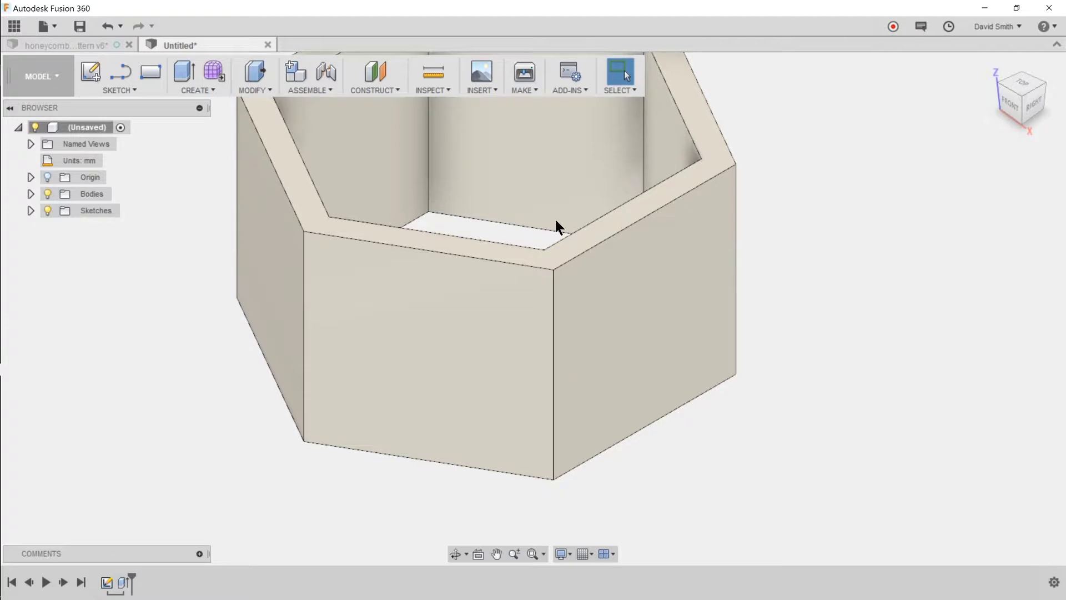
Step: Add a user parameter named wallHeight with the unit mm
left_click(257, 85)
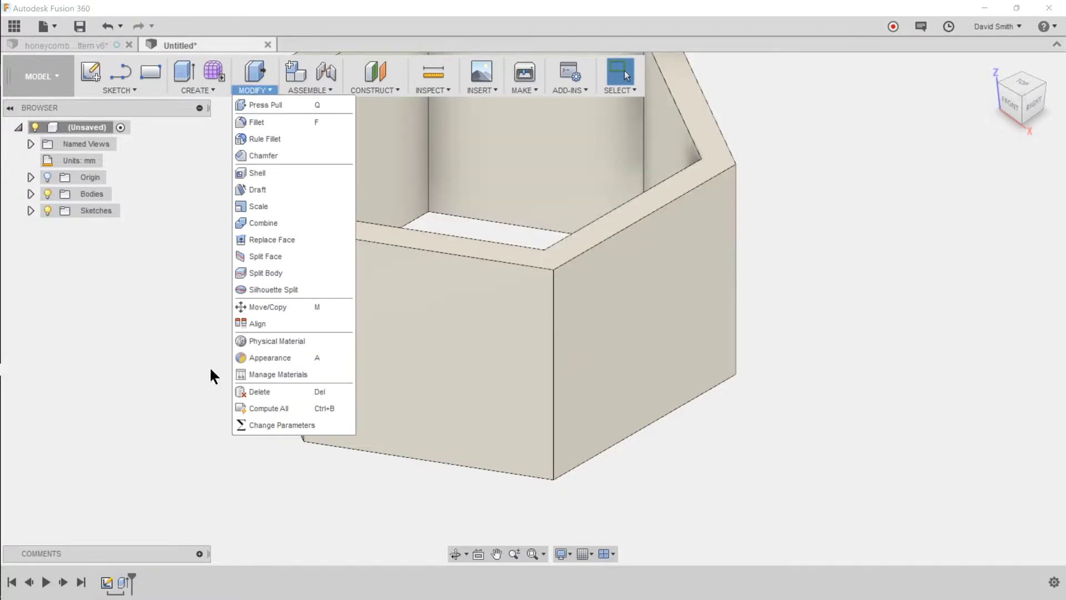
left_click(259, 425)
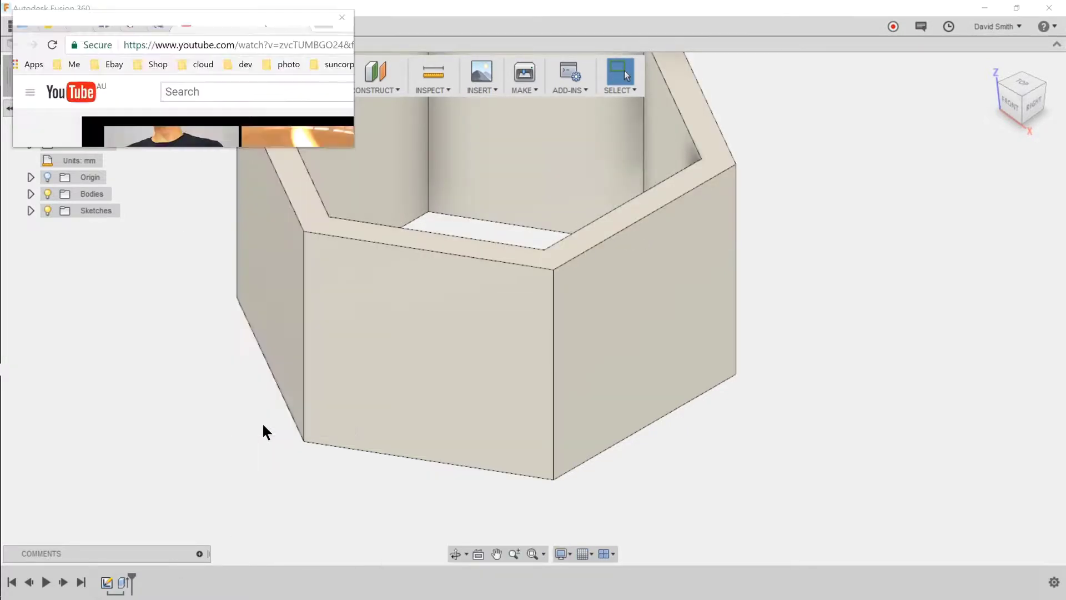
left_click(231, 108)
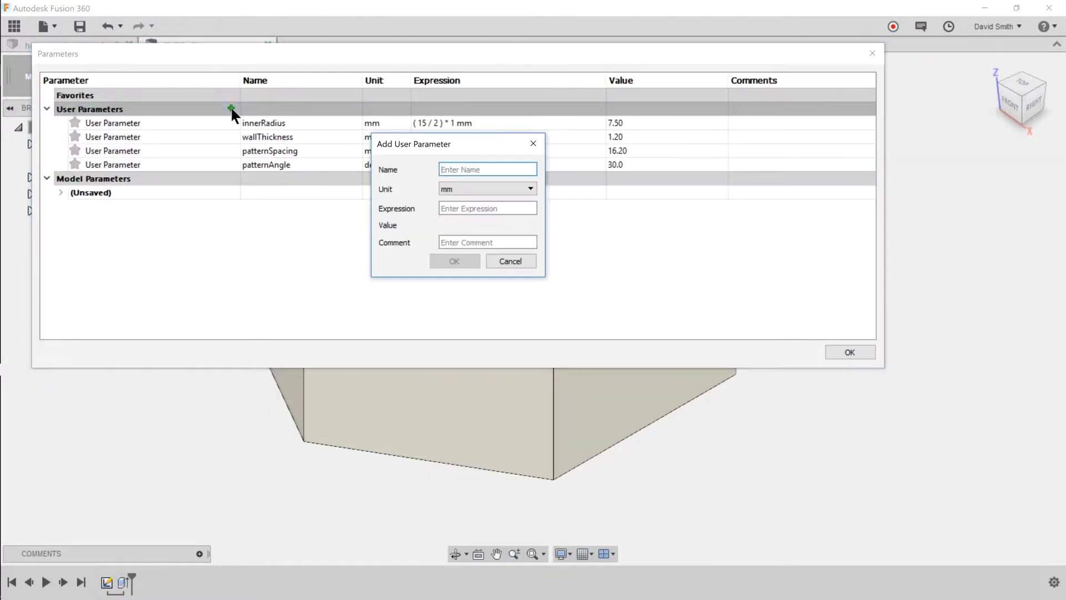
type("wallHeight")
key("Tab")
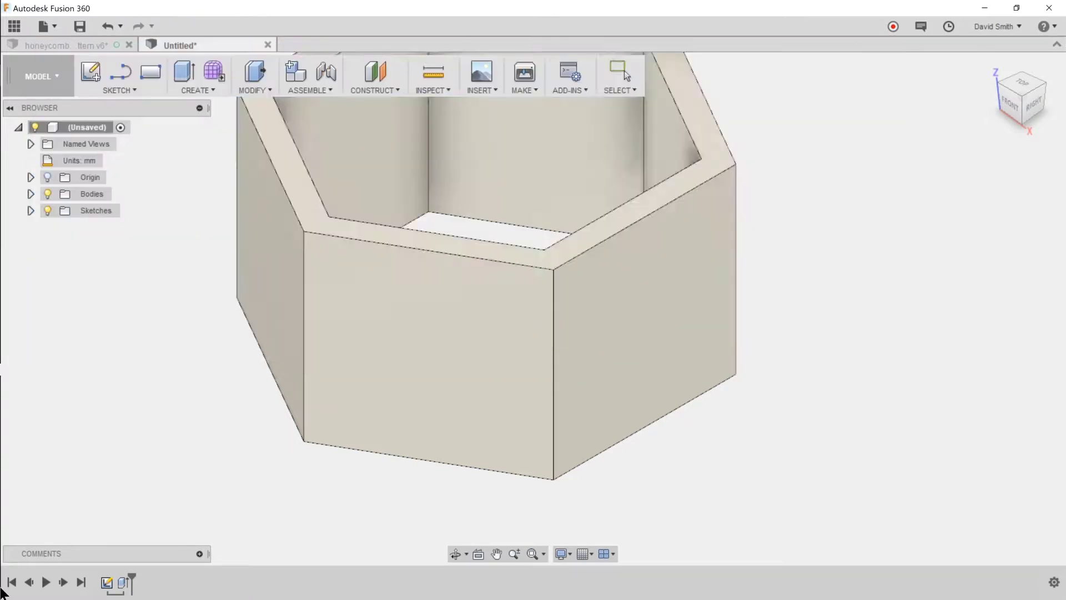
Step: Edit the hexagonal ring's extrusion so its distance is driven by the wallHeight parameter
right_click(122, 583)
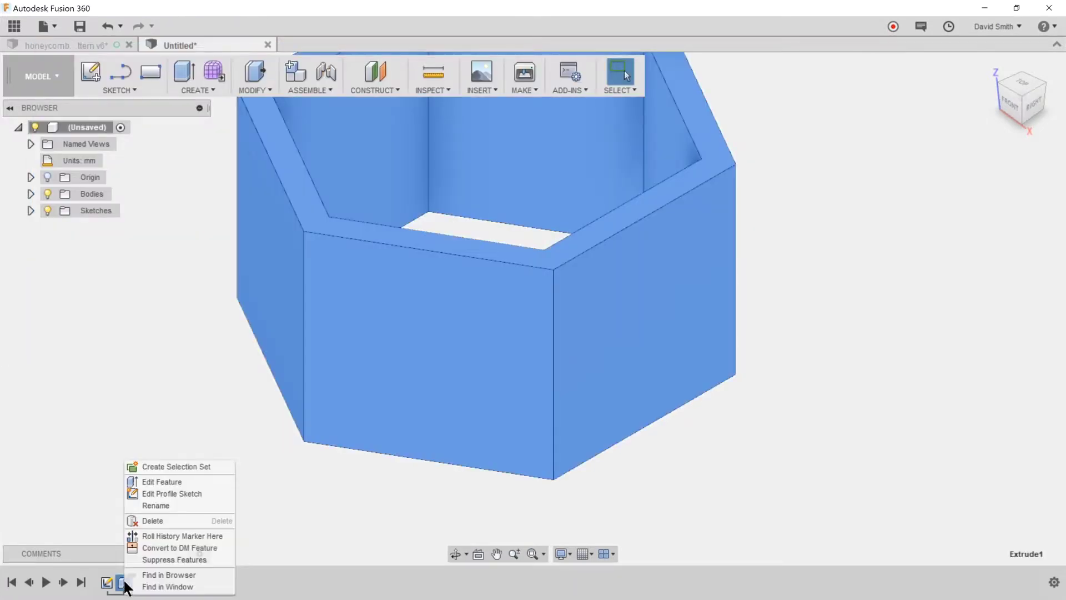
left_click(154, 482)
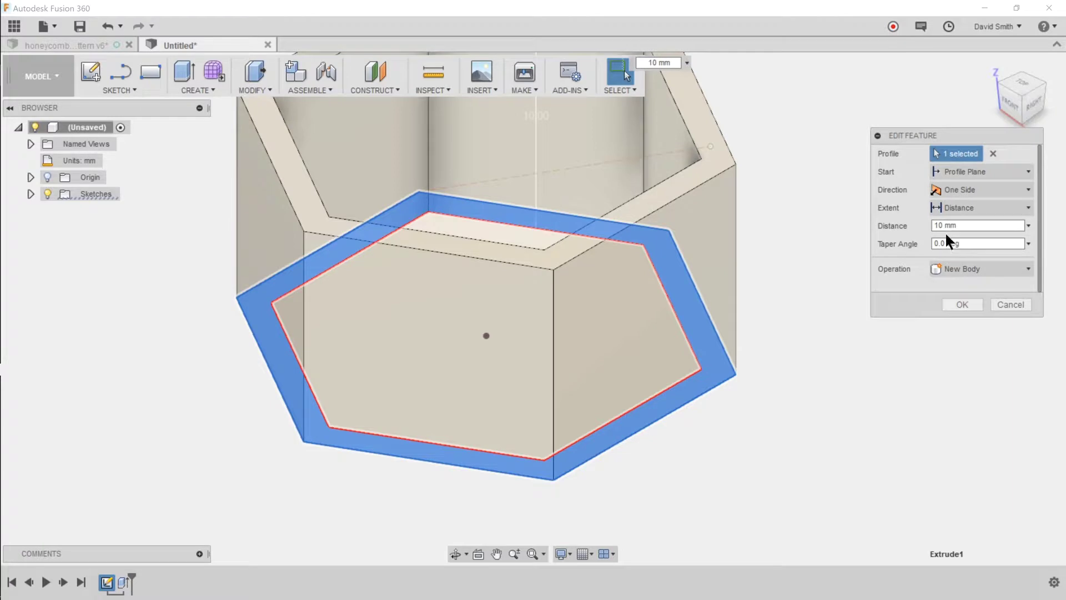
left_click(965, 226)
key("BackSpace")
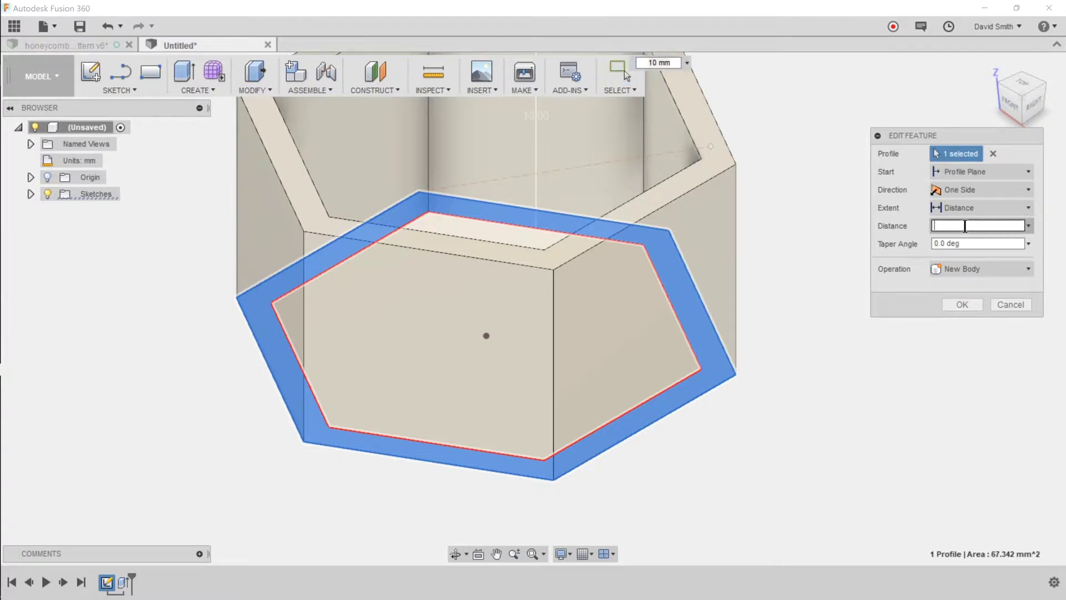
type("wa")
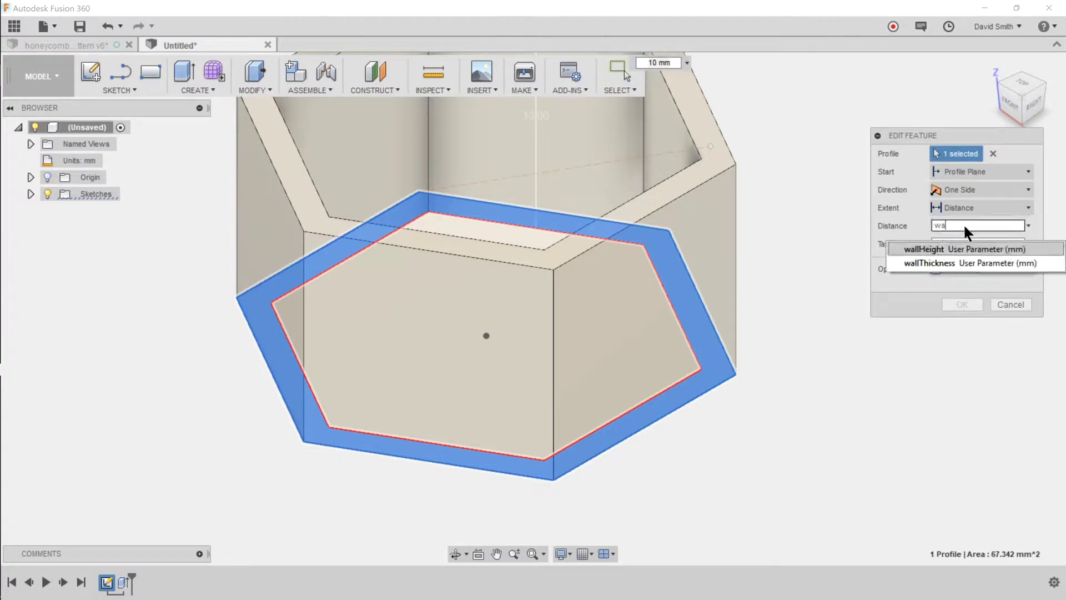
key("Return")
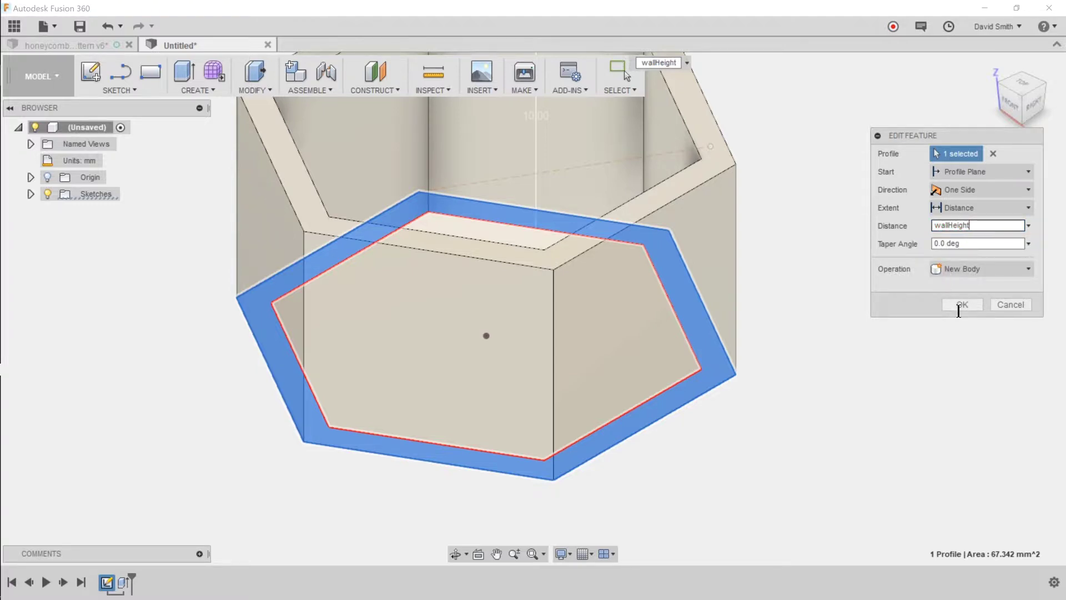
left_click(961, 304)
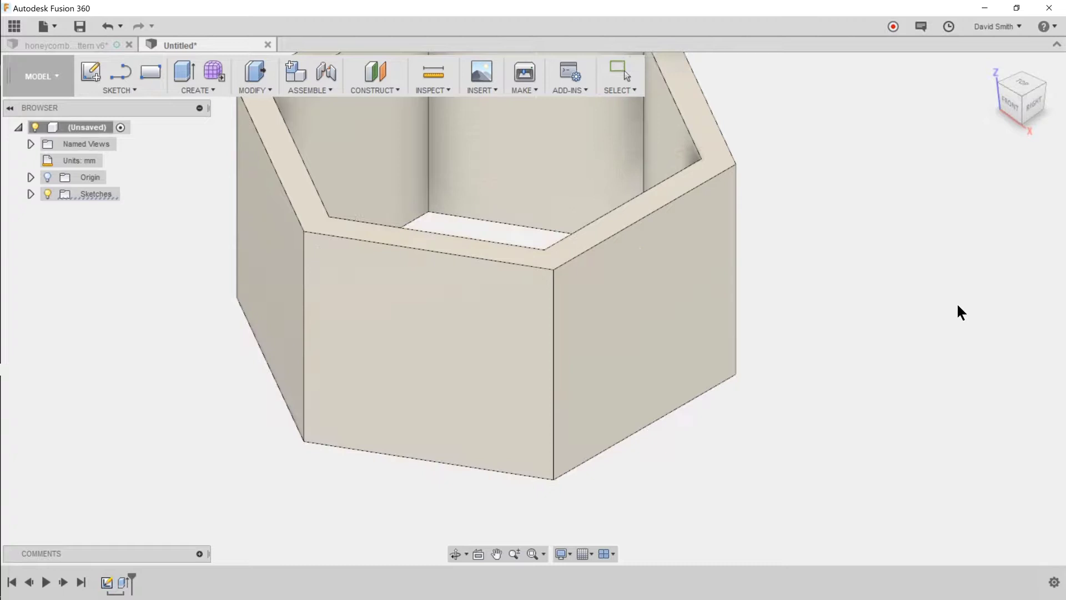
Step: View the hexagonal cell from the top and show the origin geometry and Sketch1
scroll(502, 228, "down", 5)
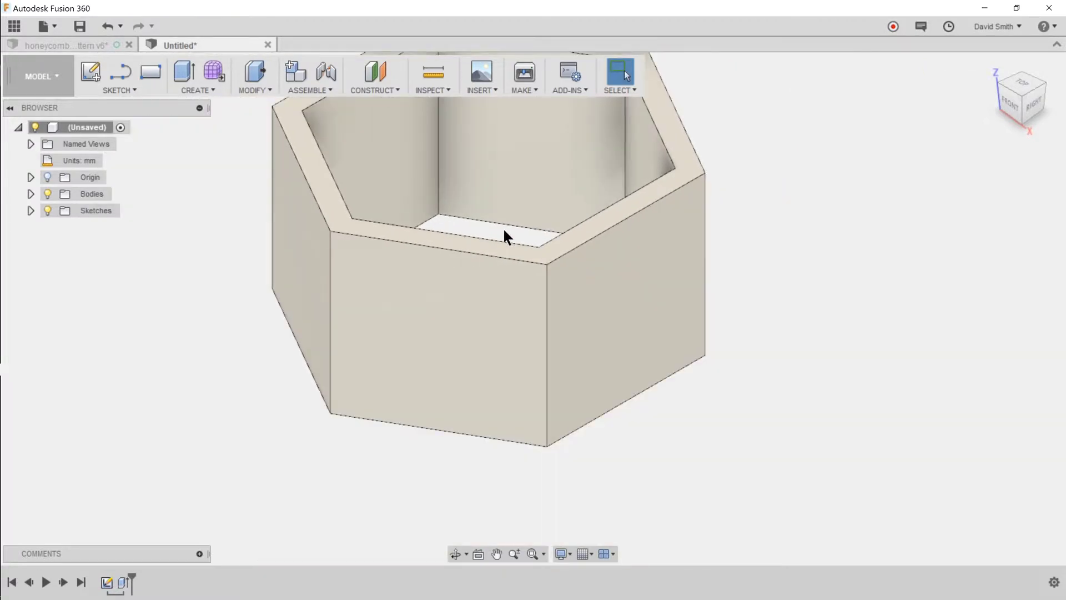
scroll(502, 228, "down", 1)
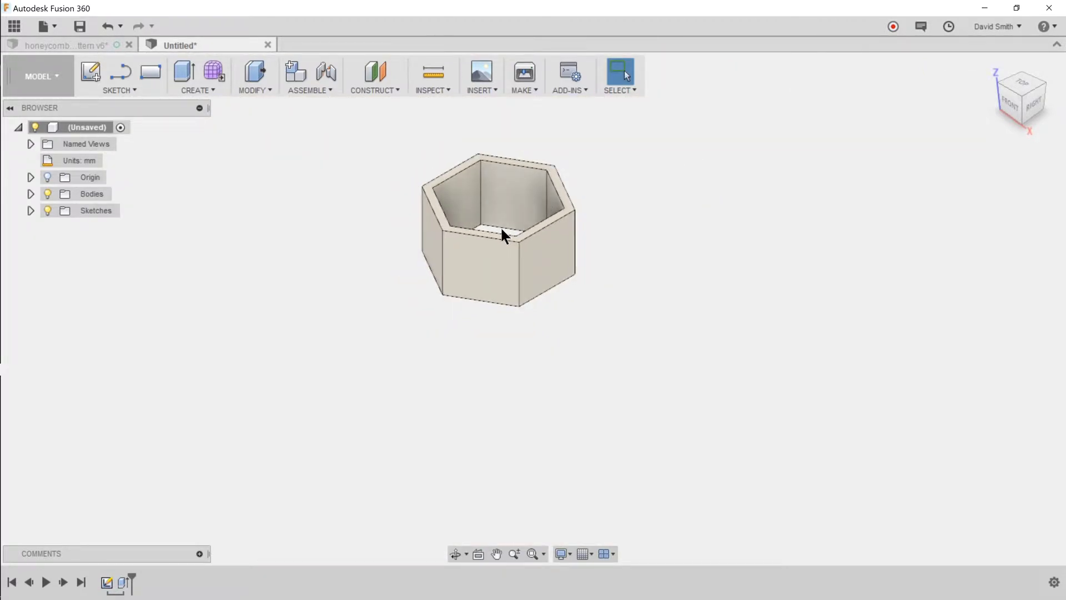
left_click(1022, 88)
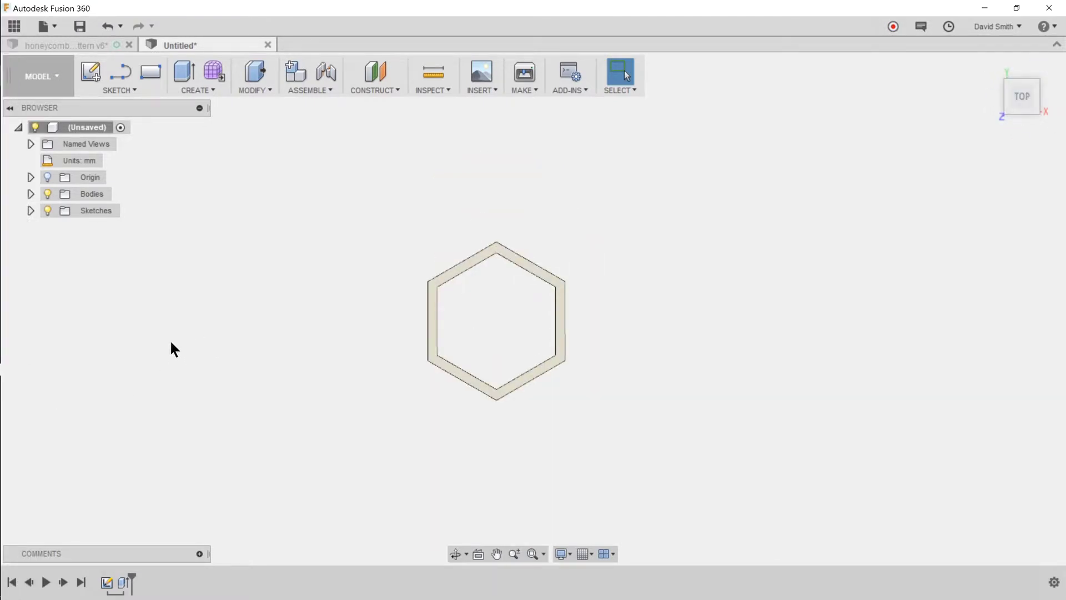
left_click(48, 176)
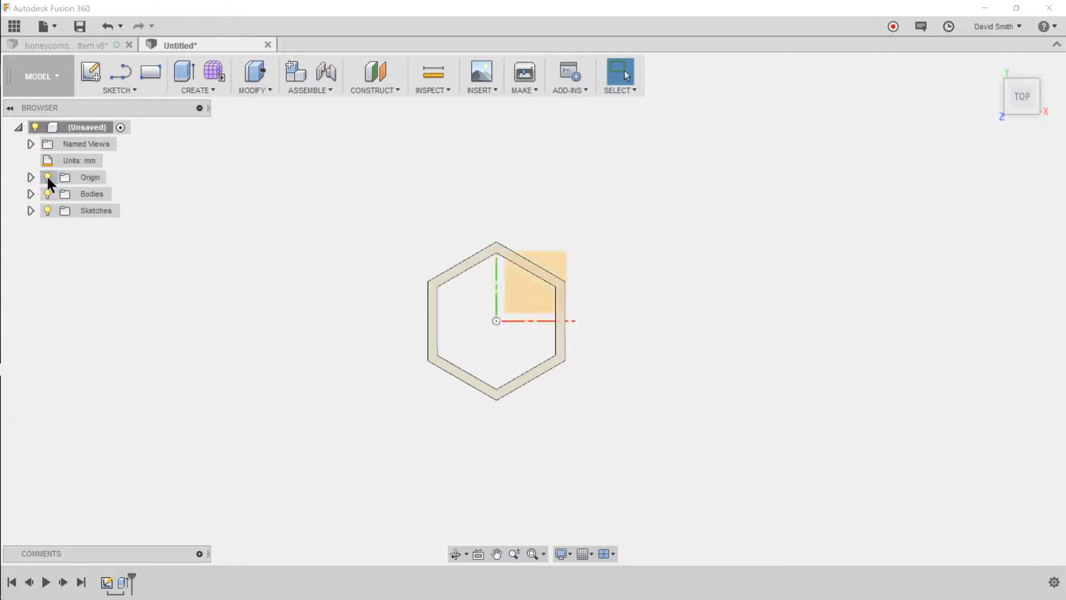
left_click(31, 210)
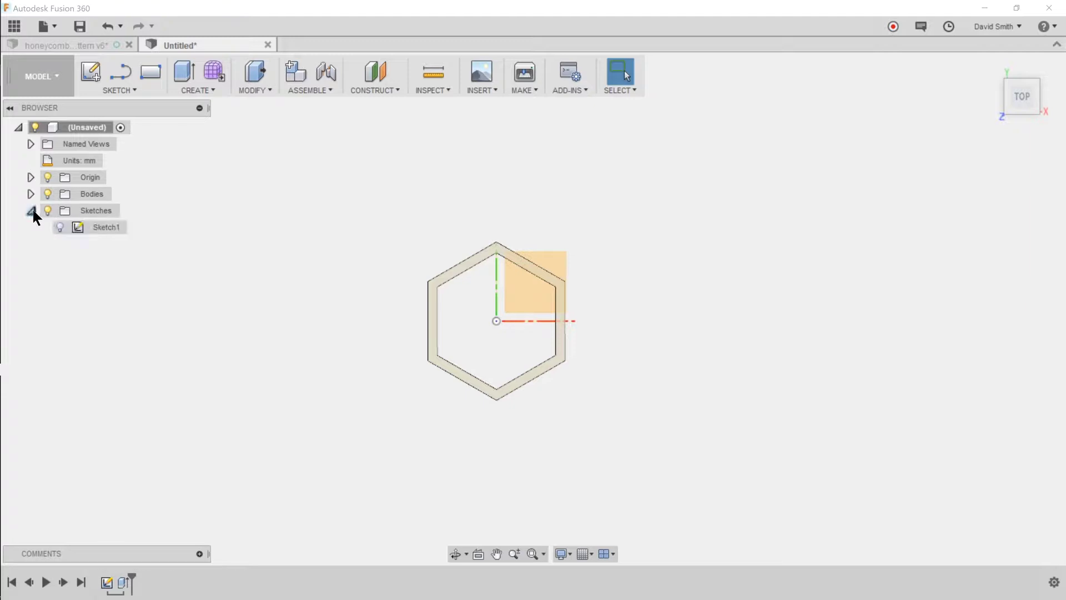
left_click(58, 228)
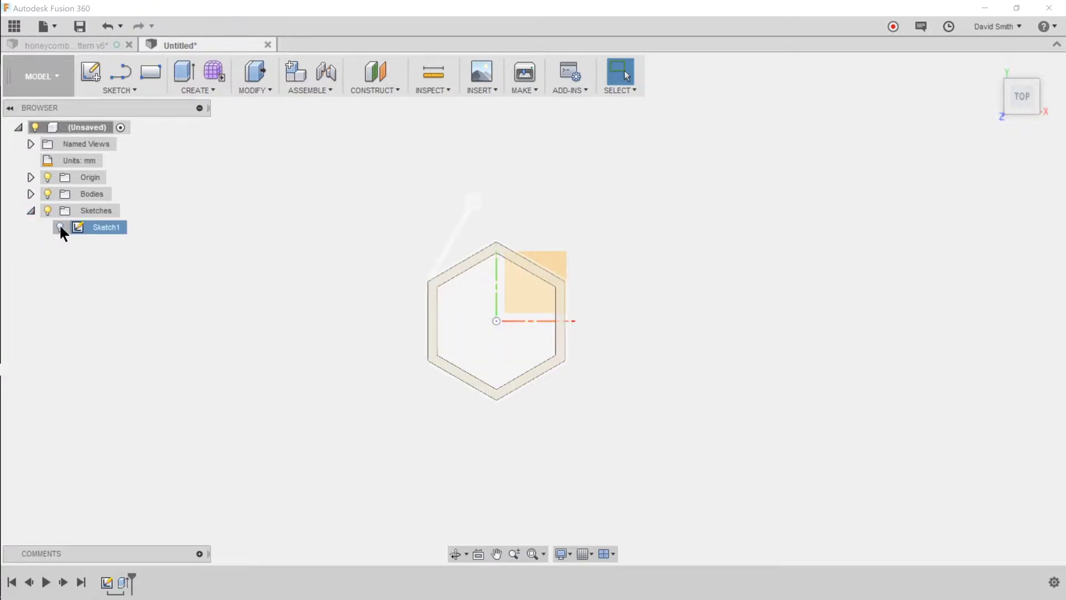
left_click(60, 227)
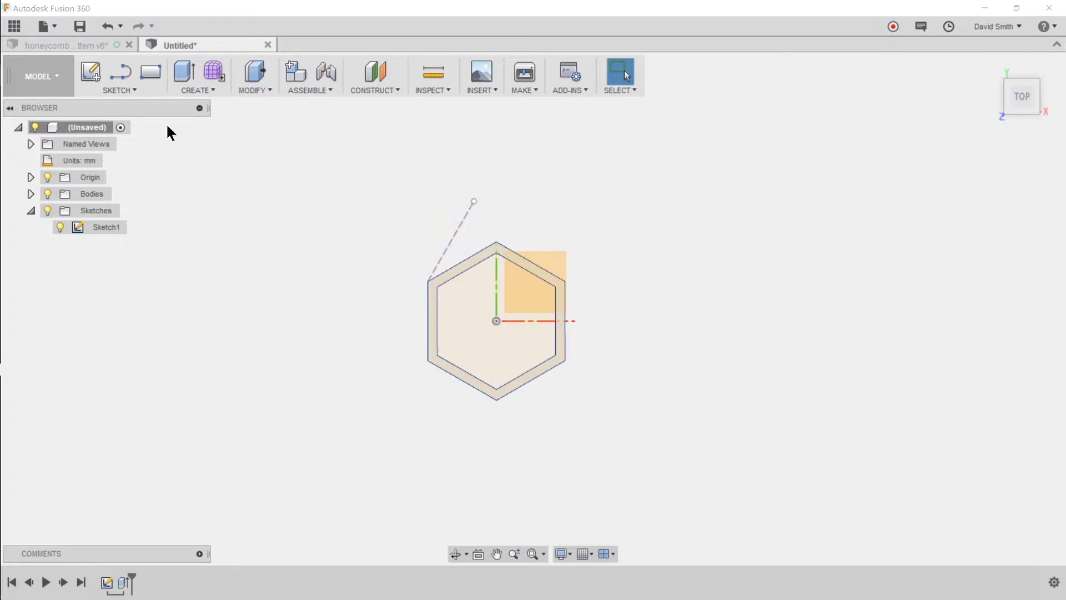
Step: Start a Rectangular Pattern of type Bodies with the hexagonal ring body as the object
left_click(205, 92)
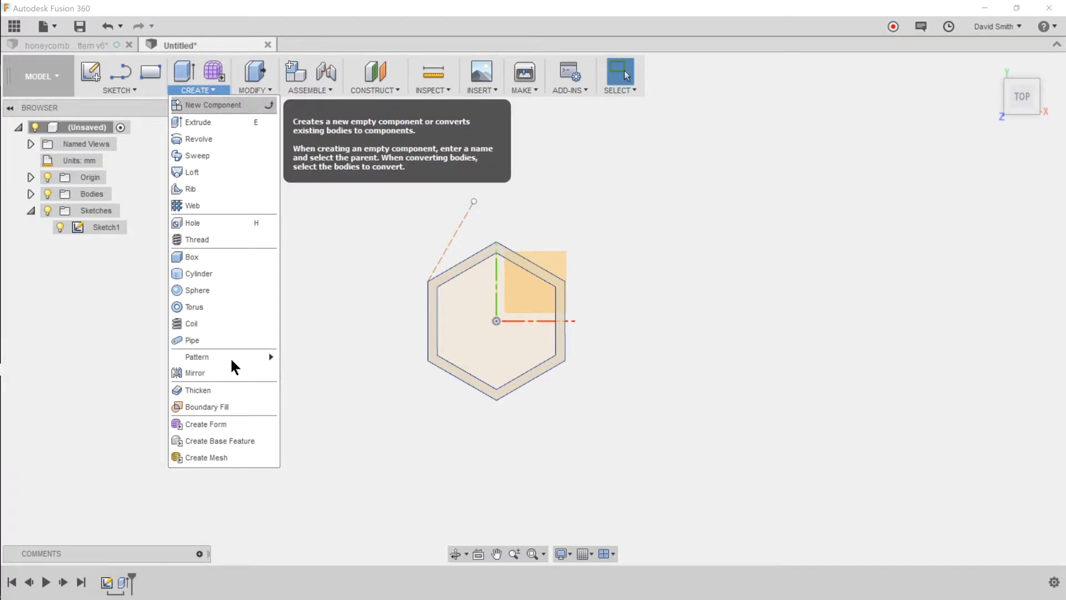
mouse_move(233, 358)
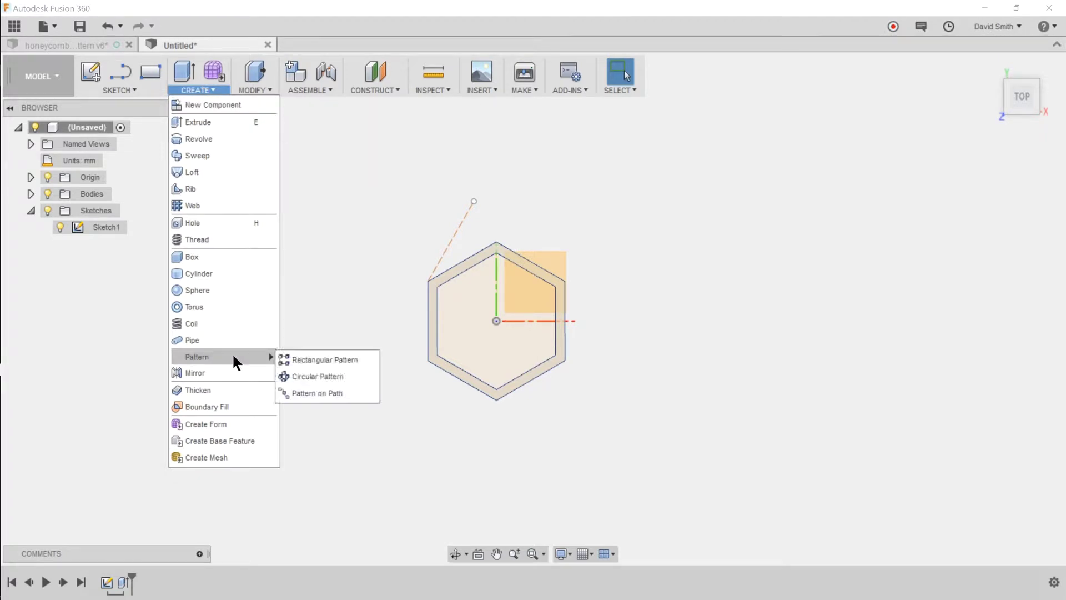
left_click(307, 360)
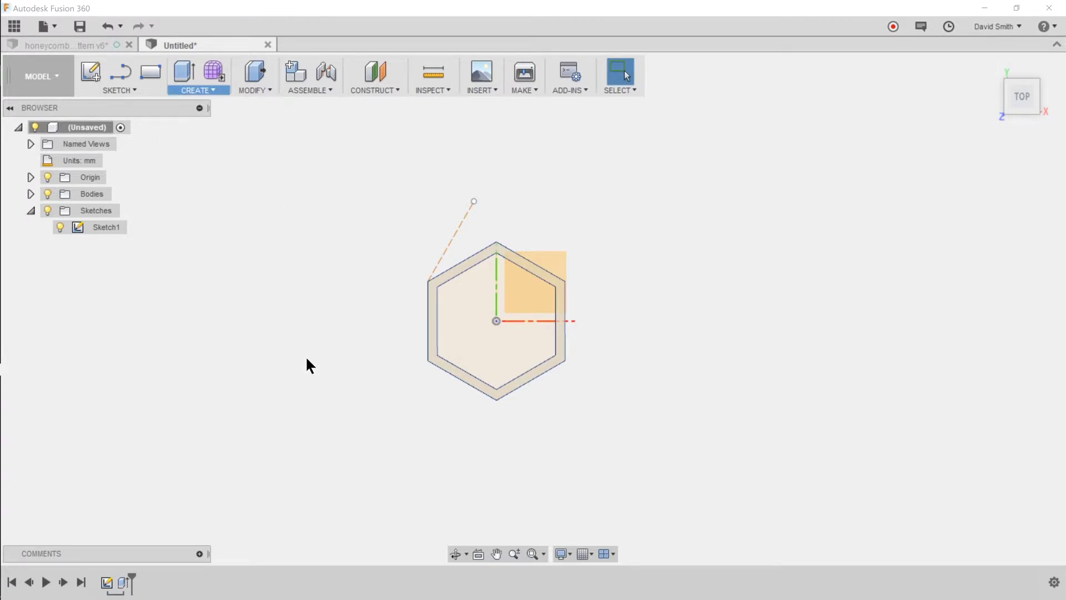
left_click(992, 153)
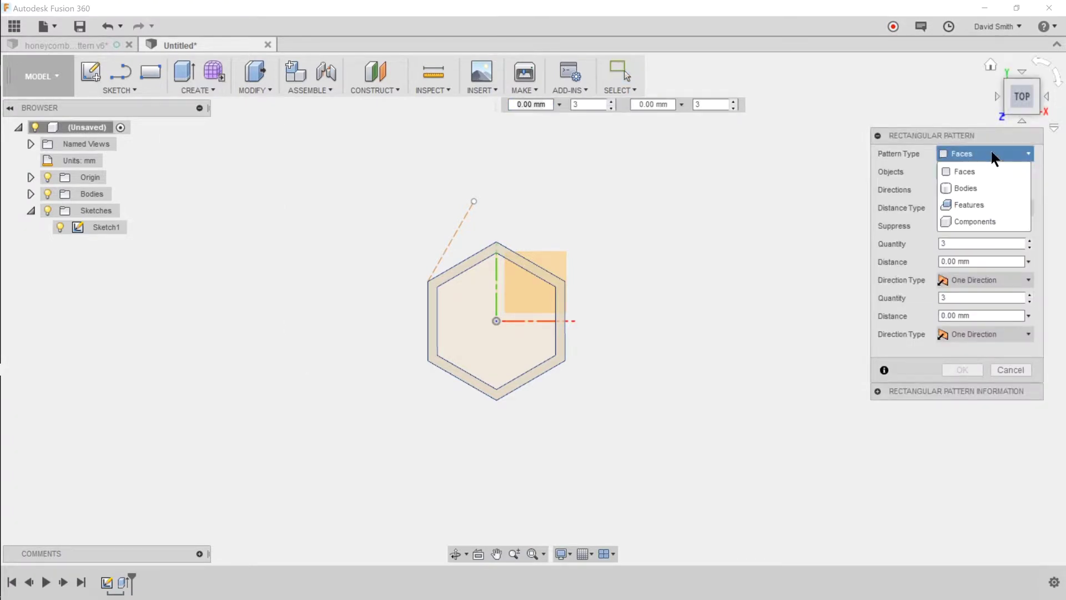
left_click(966, 188)
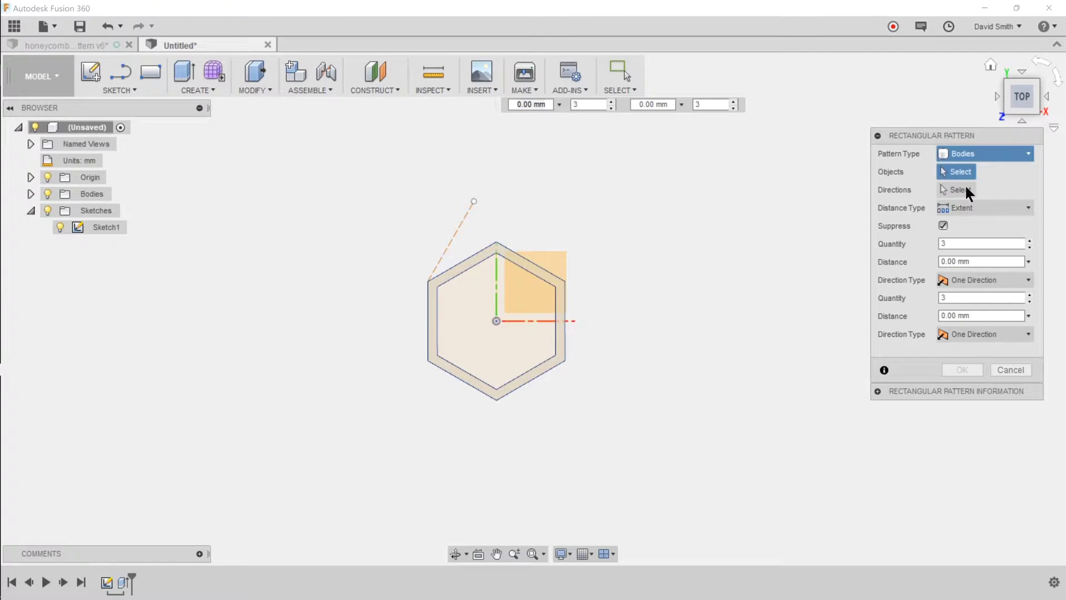
left_click(31, 194)
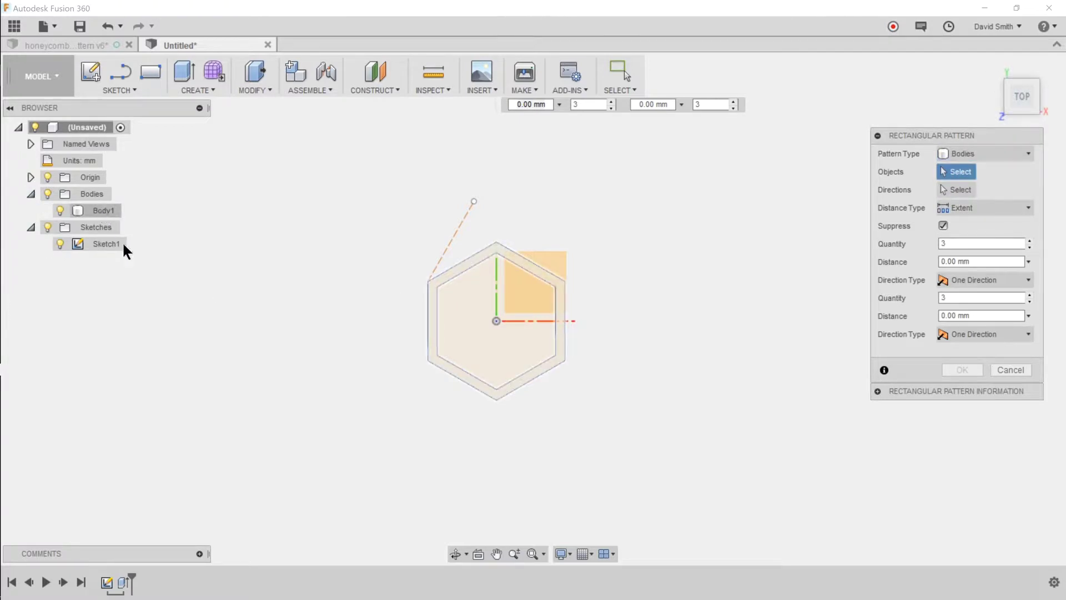
left_click(544, 274)
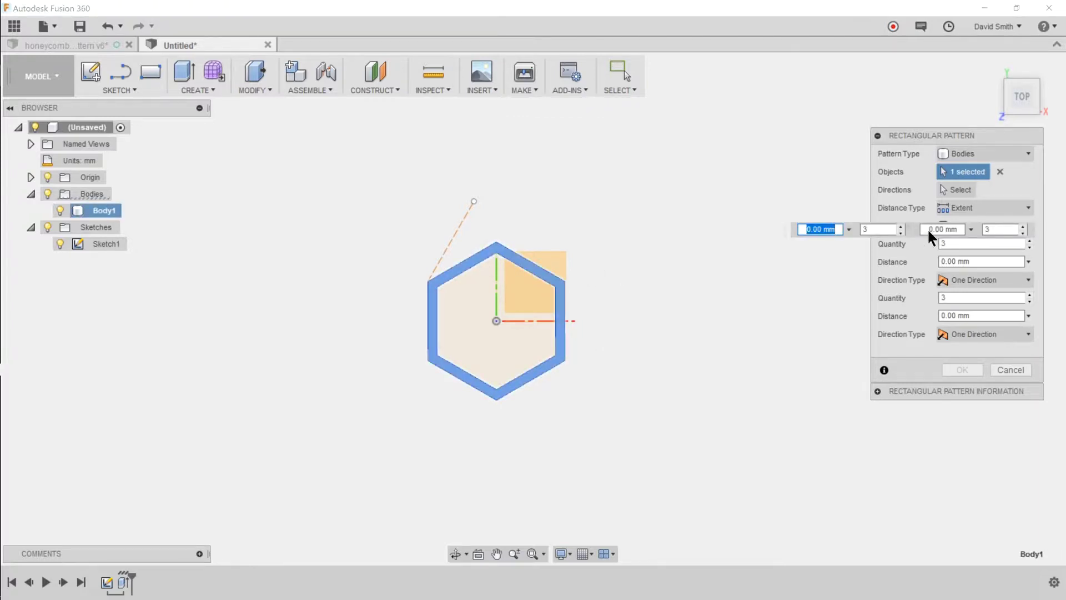
Step: Define the pattern directions along the red X axis and the sloping construction line
left_click(953, 191)
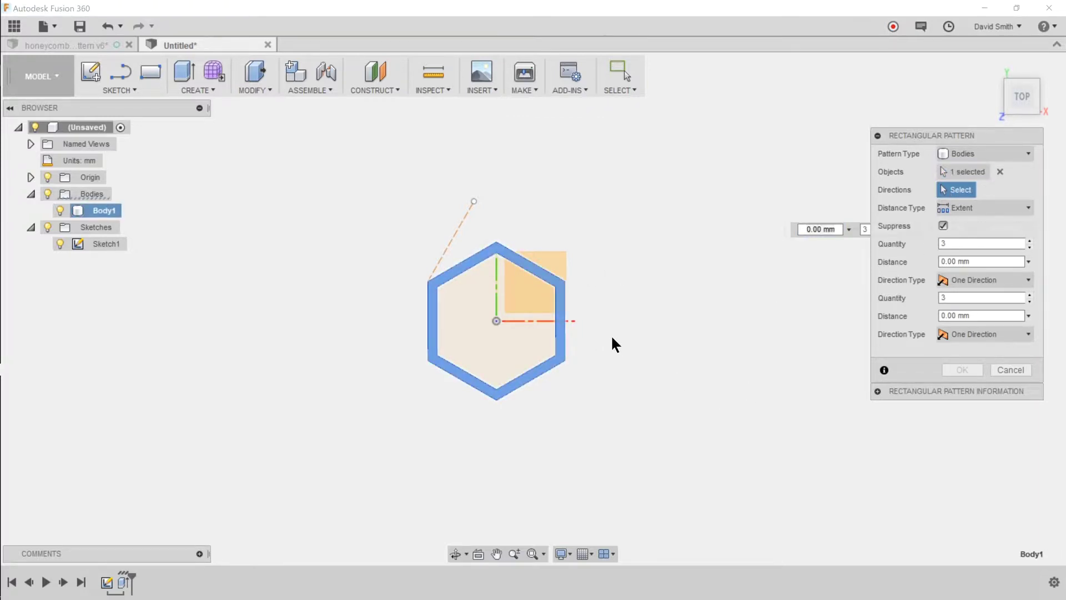
left_click(574, 321)
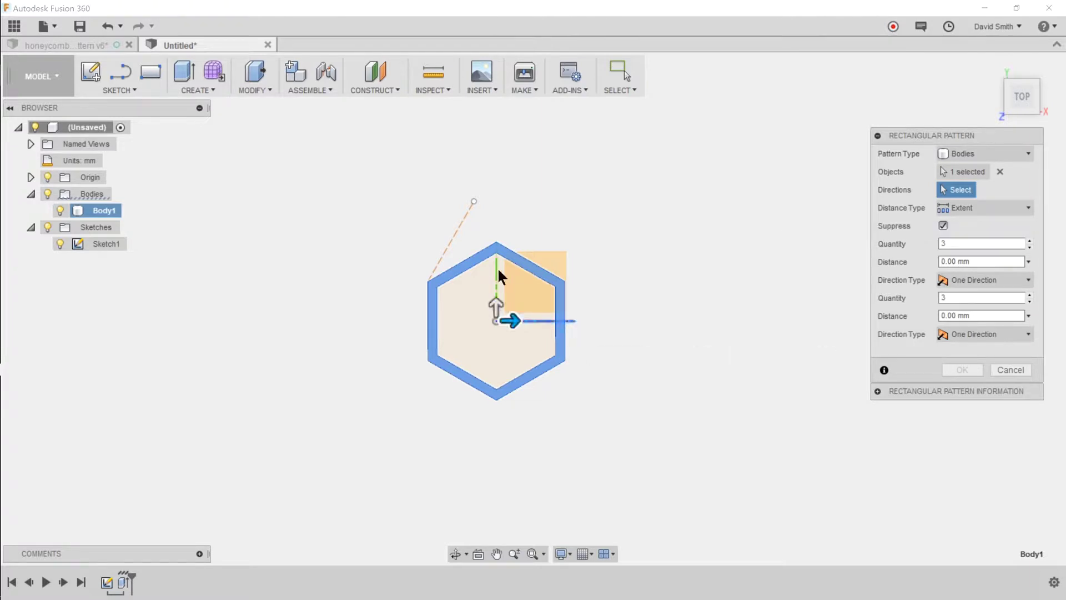
left_click(459, 232)
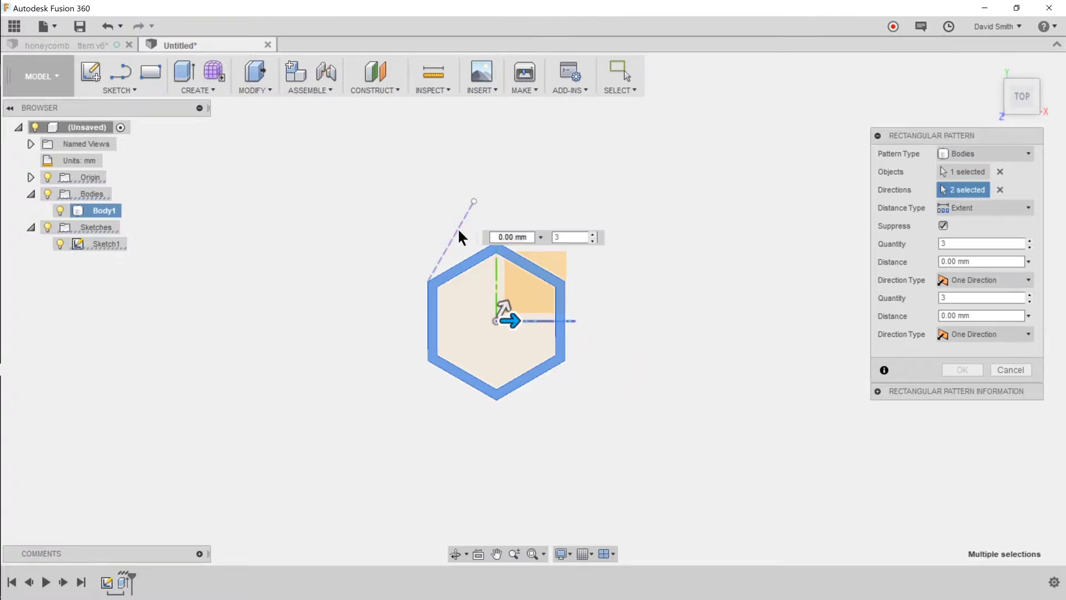
Step: Set the pattern's distance type to Spacing, with quantities of 7 along the X axis and 5 along the sloping line
left_click(979, 214)
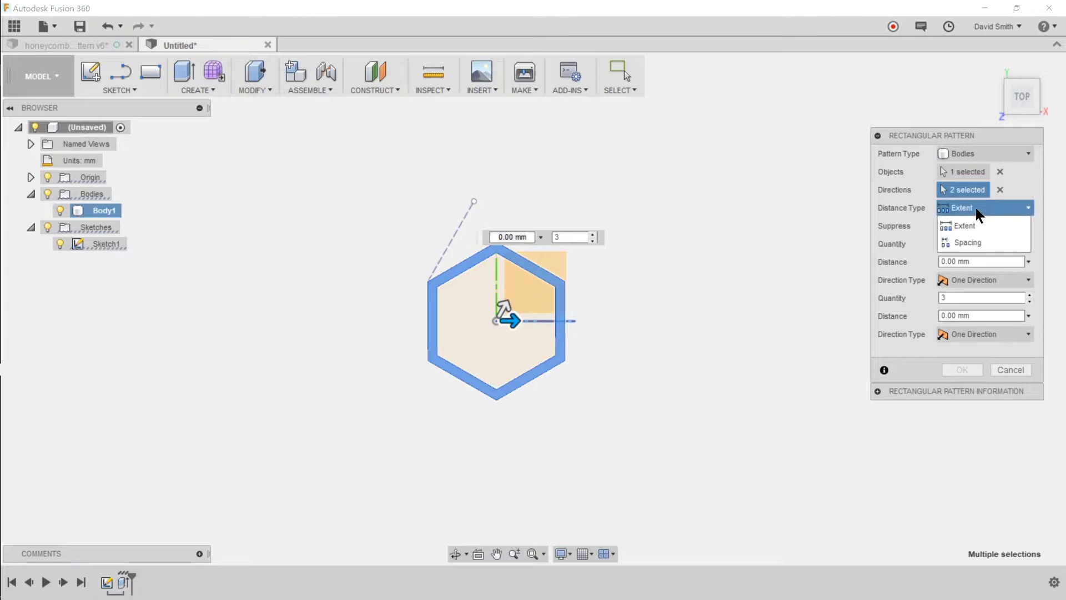
left_click(970, 243)
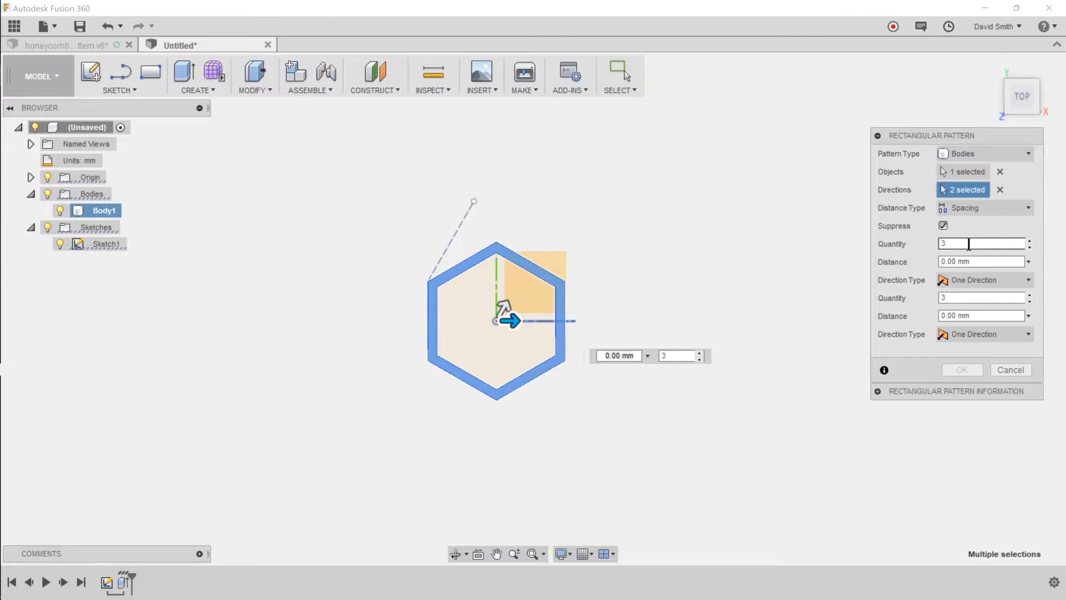
double_click(969, 244)
double_click(970, 299)
Step: Set the pattern distance in both directions to the patternSpacing parameter
left_click(960, 262)
double_click(961, 263)
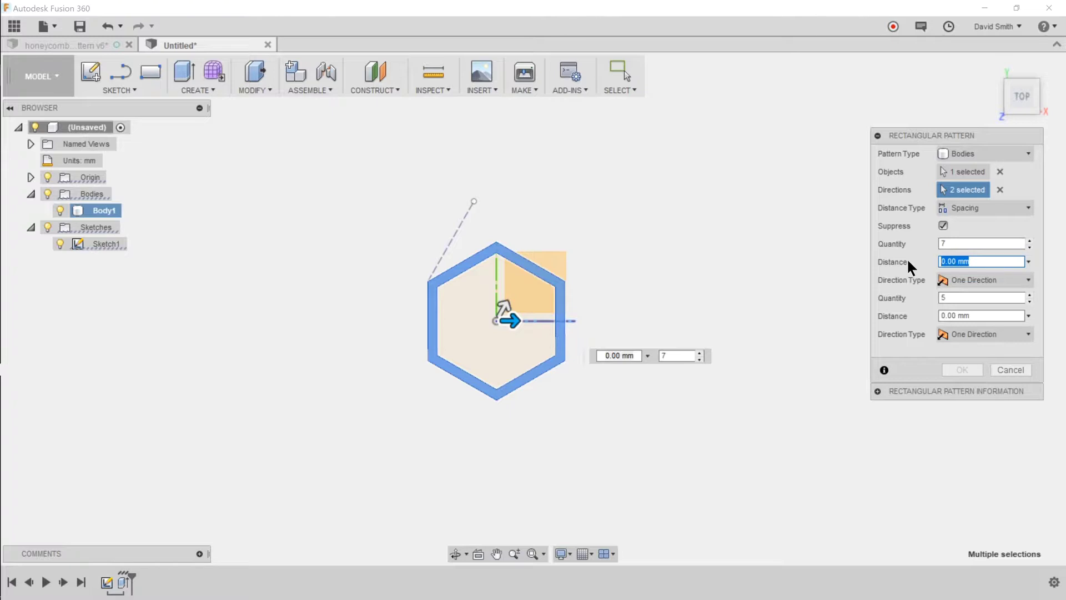
type("p")
left_click(922, 300)
left_click(977, 316)
triple_click(939, 311)
type("pacing")
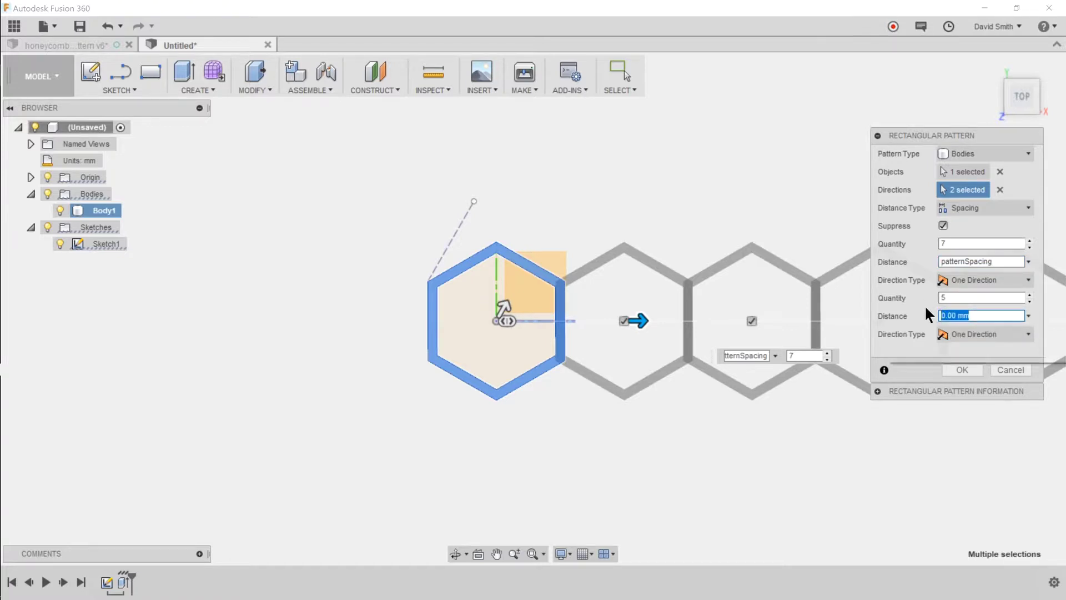
left_click(931, 352)
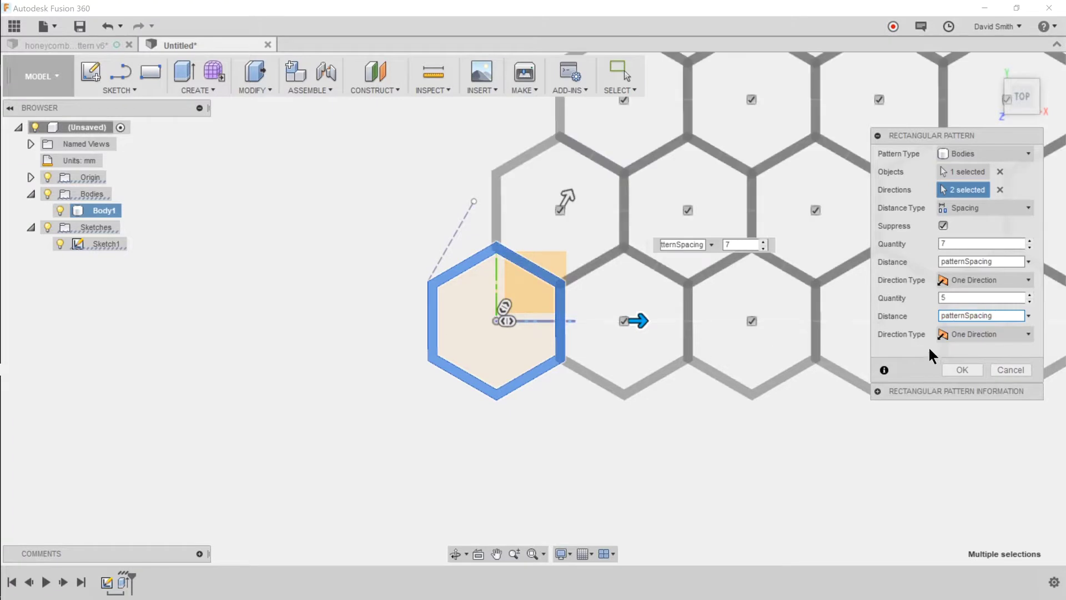
Step: Make the pattern Symmetric in both directions
left_click(975, 280)
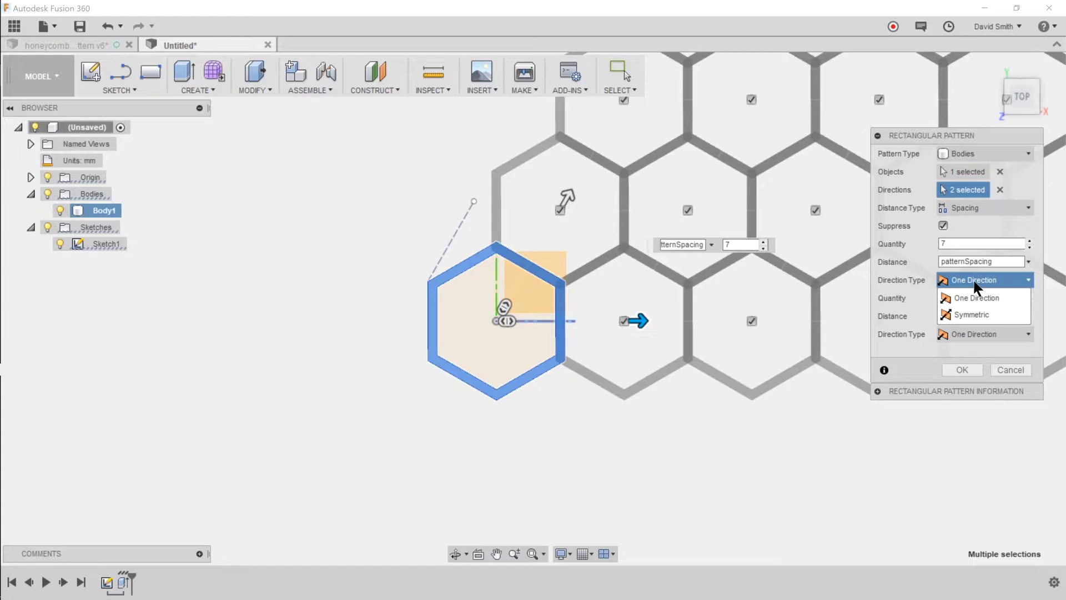
left_click(966, 311)
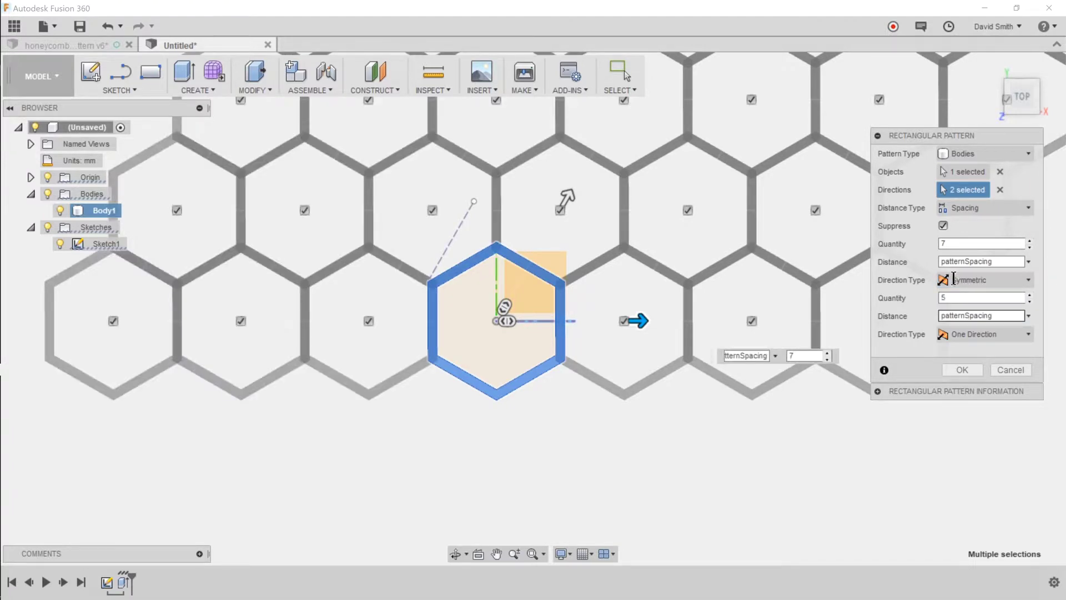
left_click(964, 332)
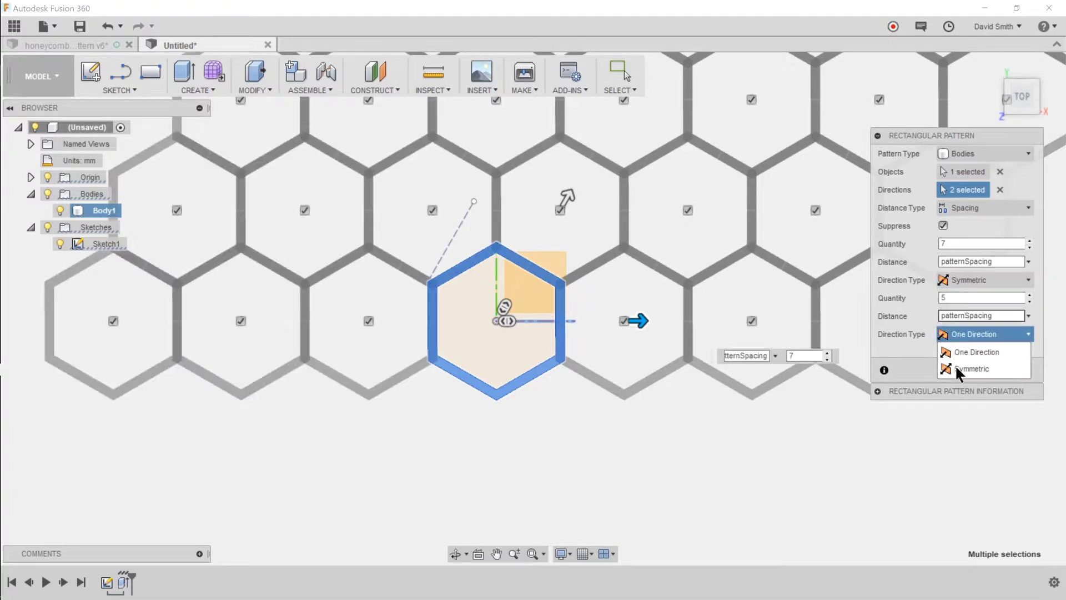
left_click(956, 366)
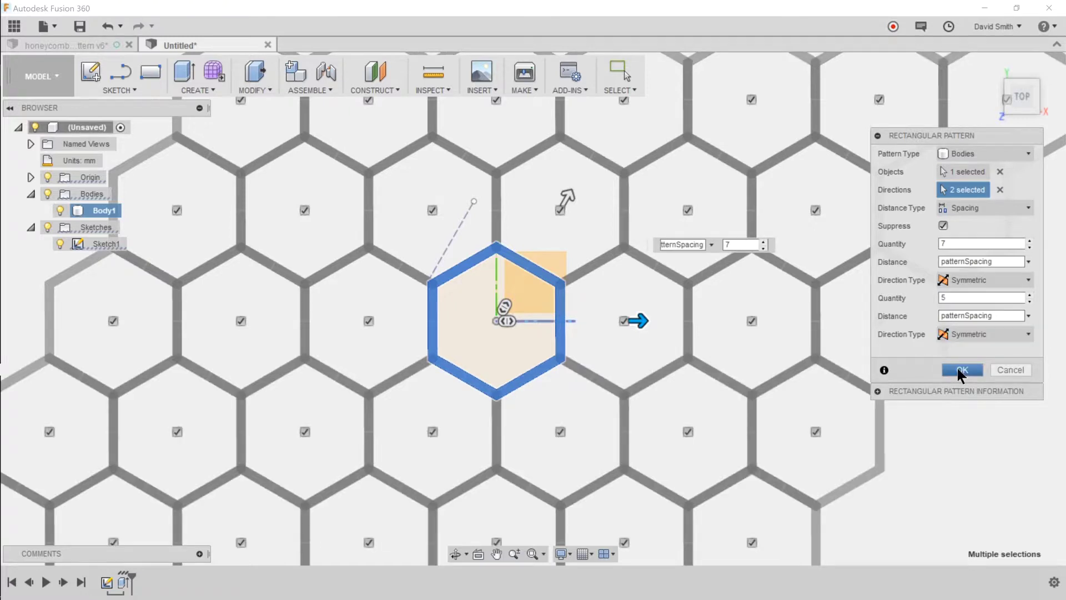
Step: Suppress six cells on the pattern's left side: two in each of the two bottom rows, one each in the middle and fourth rows up
scroll(589, 370, "down", 3)
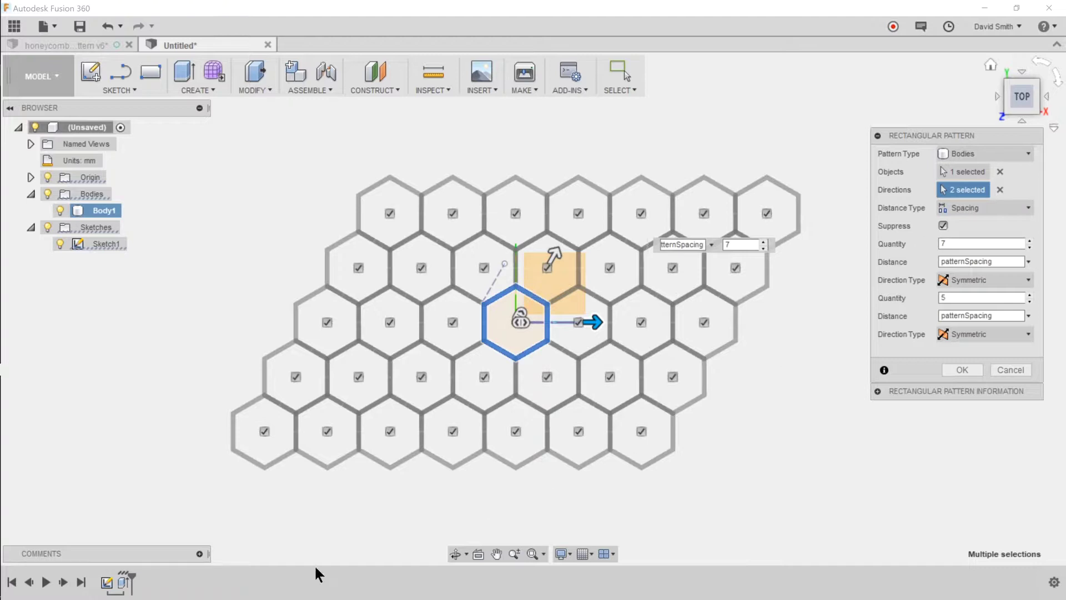
left_click(265, 431)
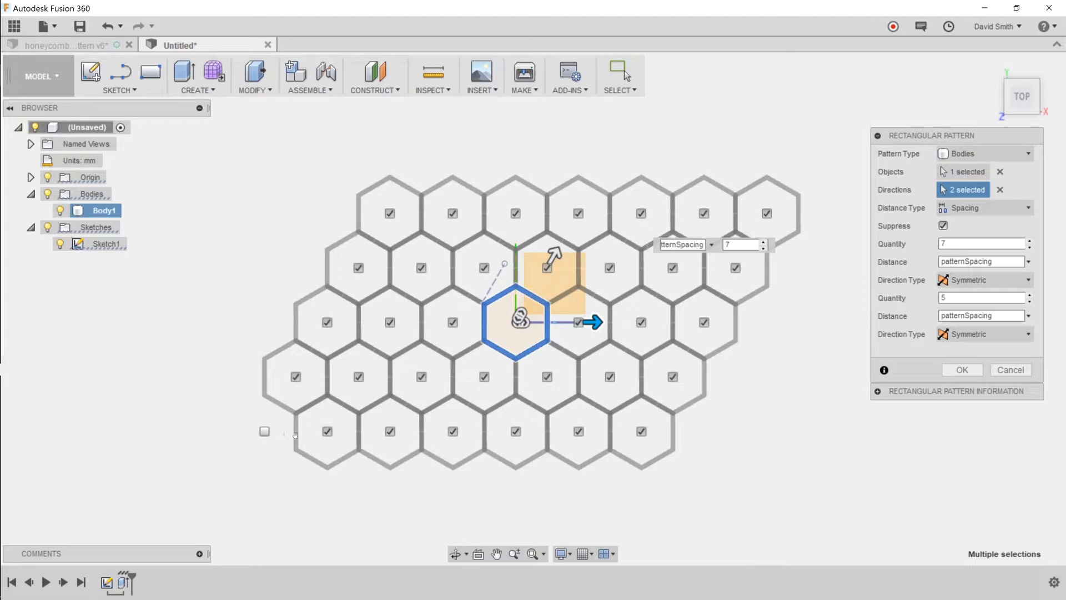
left_click(327, 431)
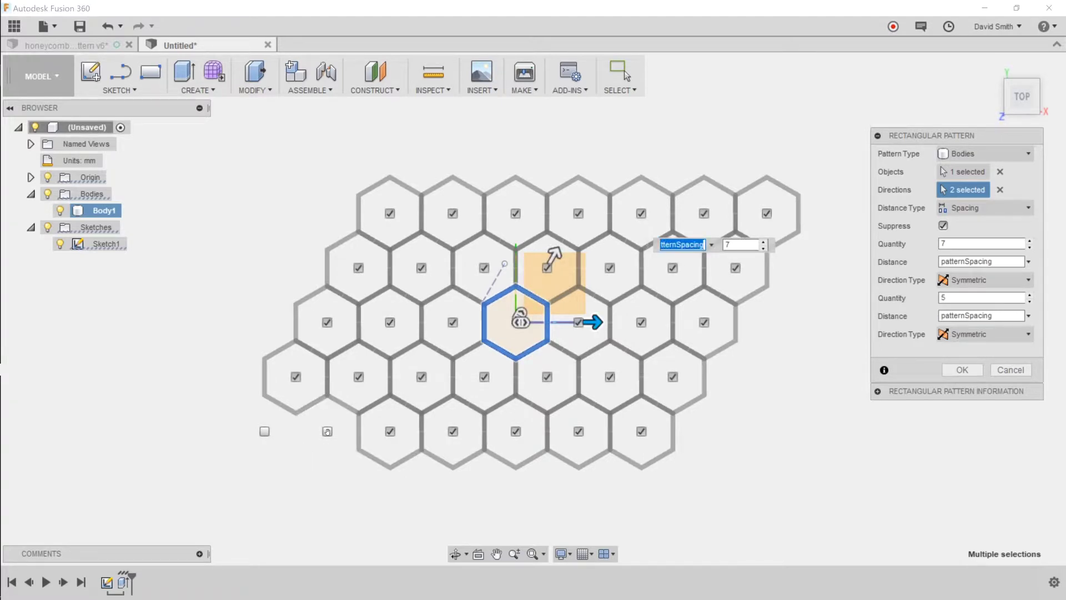
left_click(358, 377)
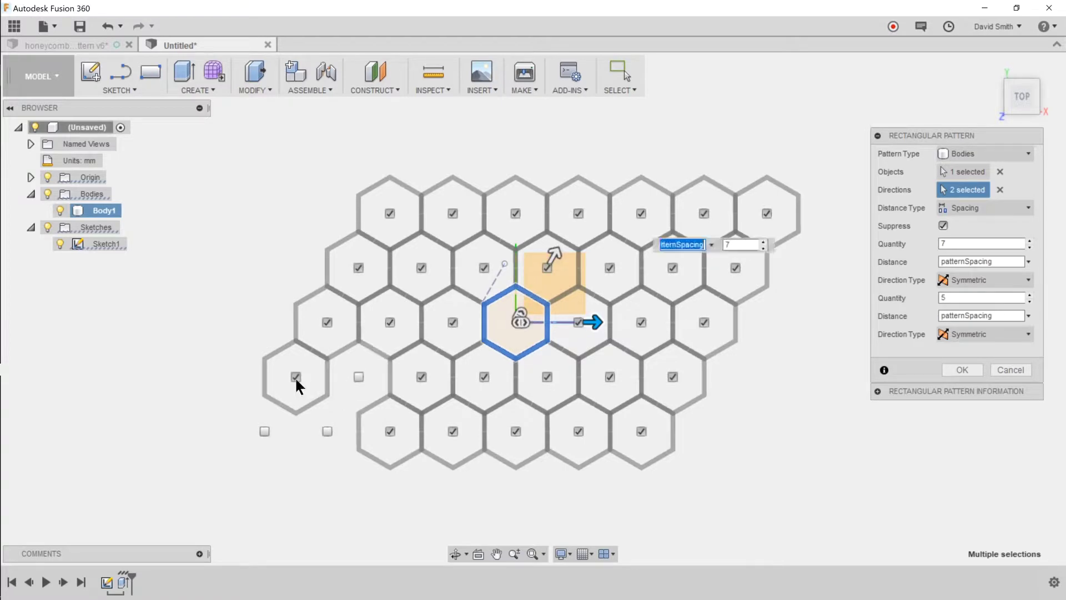
left_click(327, 323)
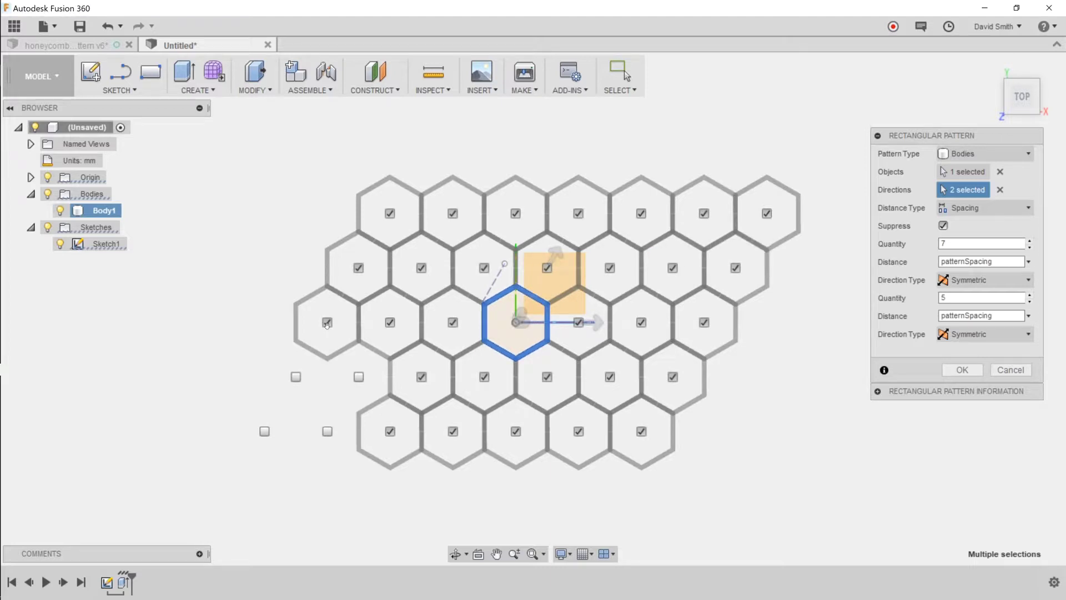
left_click(327, 323)
left_click(359, 268)
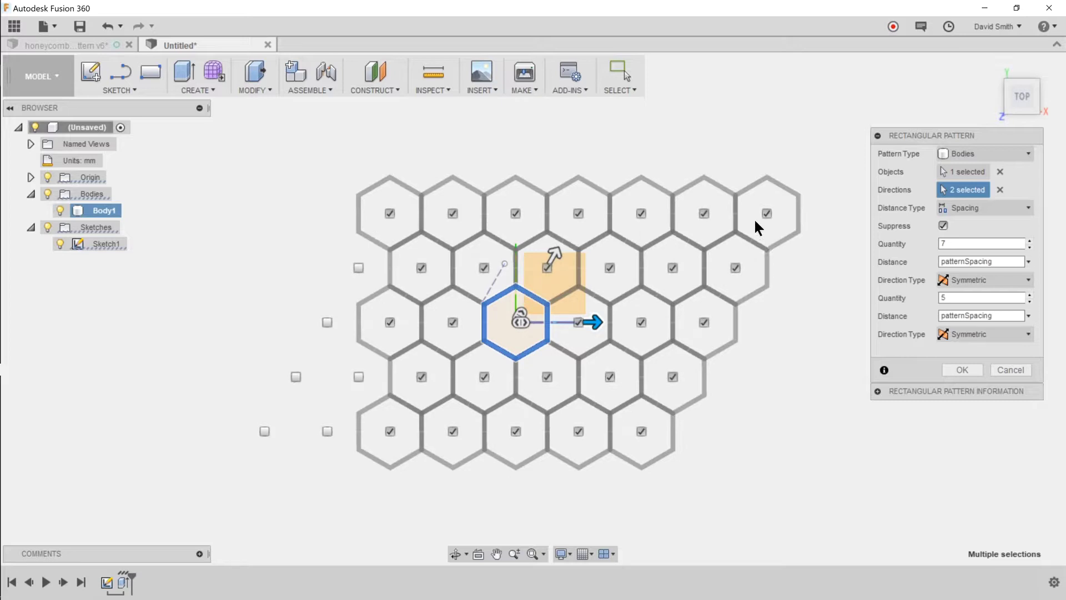
Step: Suppress the two rightmost cells of the top row and the rightmost cell of the second and middle rows, completing the pattern
left_click(767, 213)
left_click(736, 268)
left_click(704, 213)
left_click(704, 322)
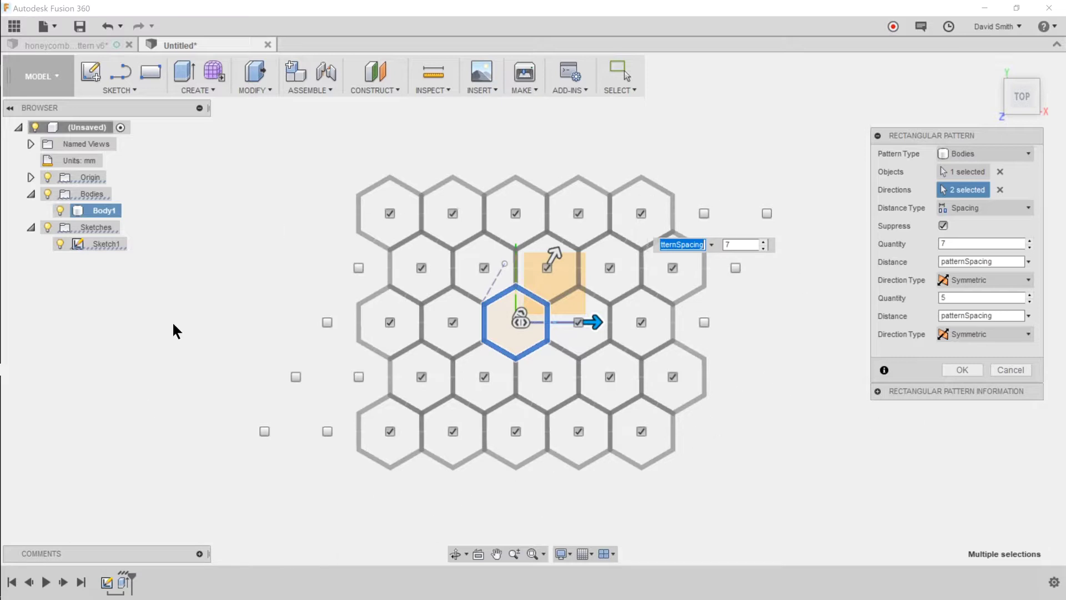
left_click(960, 370)
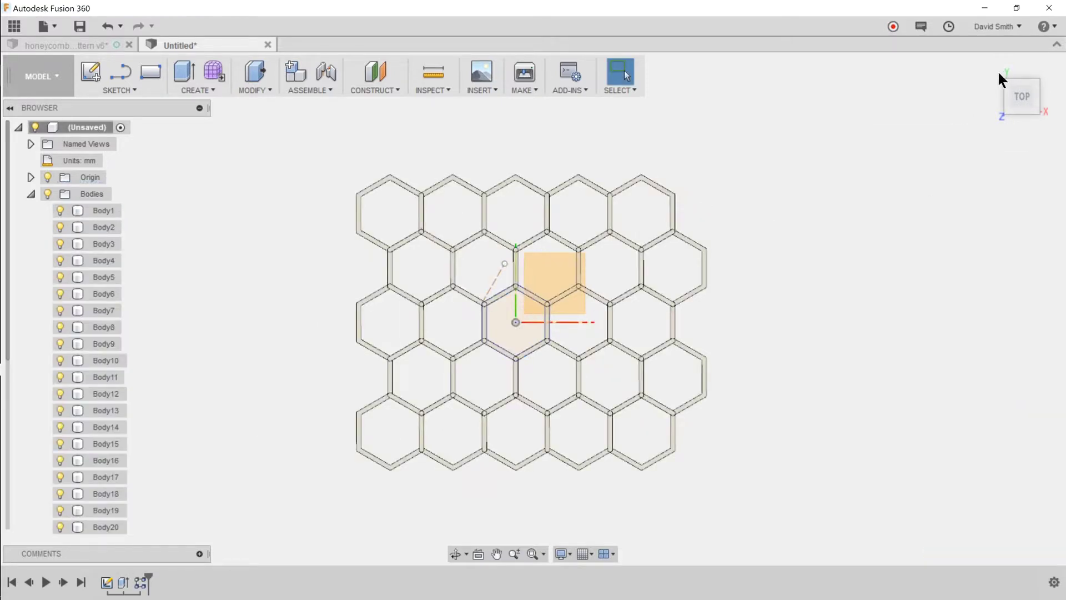
mouse_move(992, 70)
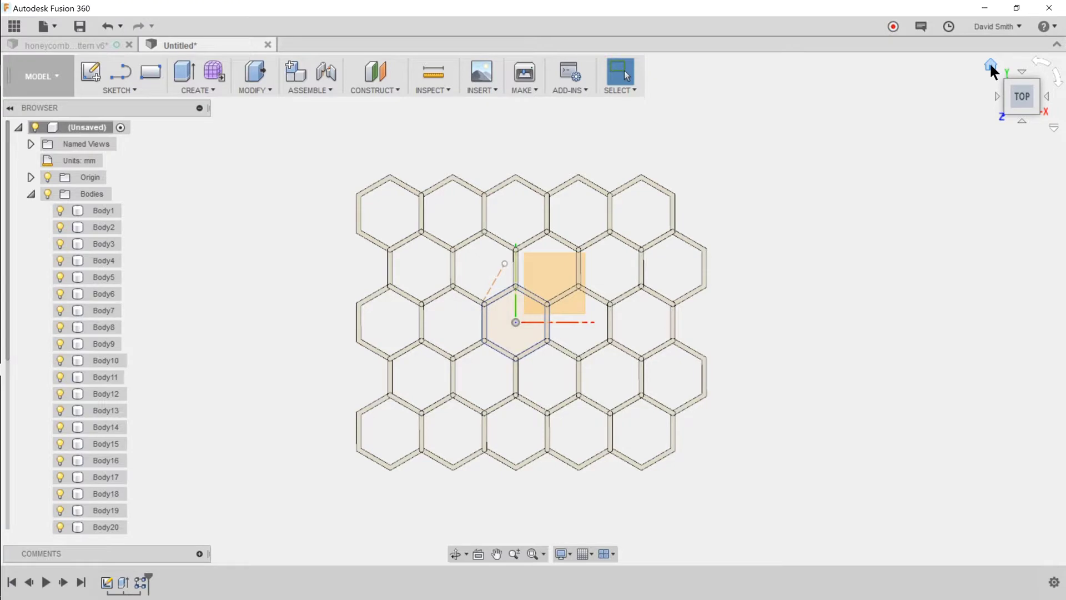
left_click(991, 65)
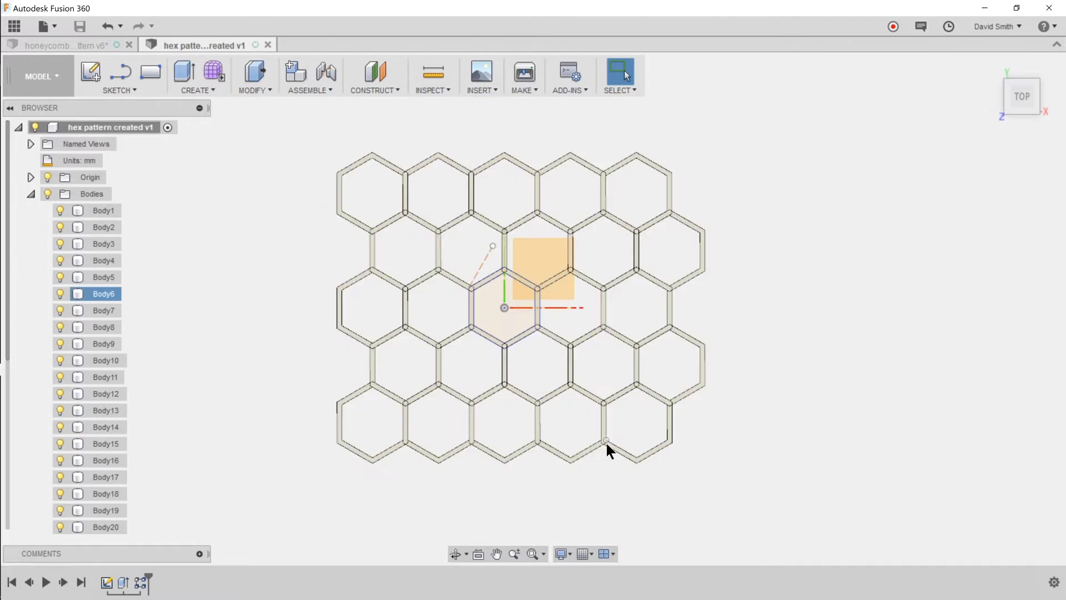
left_click(616, 465)
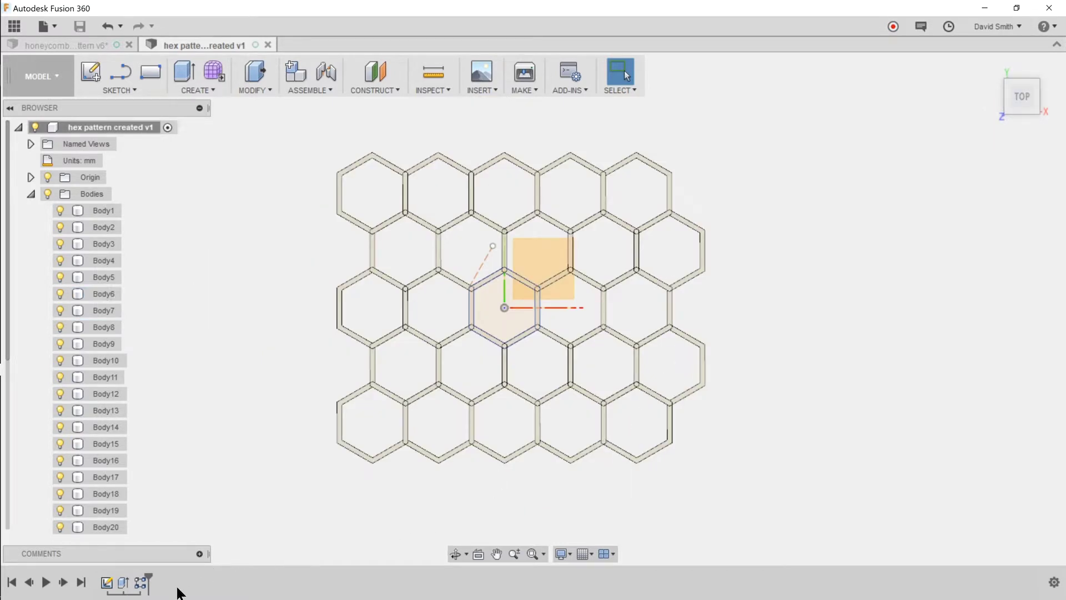
Step: Edit the rectangular pattern feature and suppress the remaining rightmost cells of the second and fourth rows
left_click(143, 582)
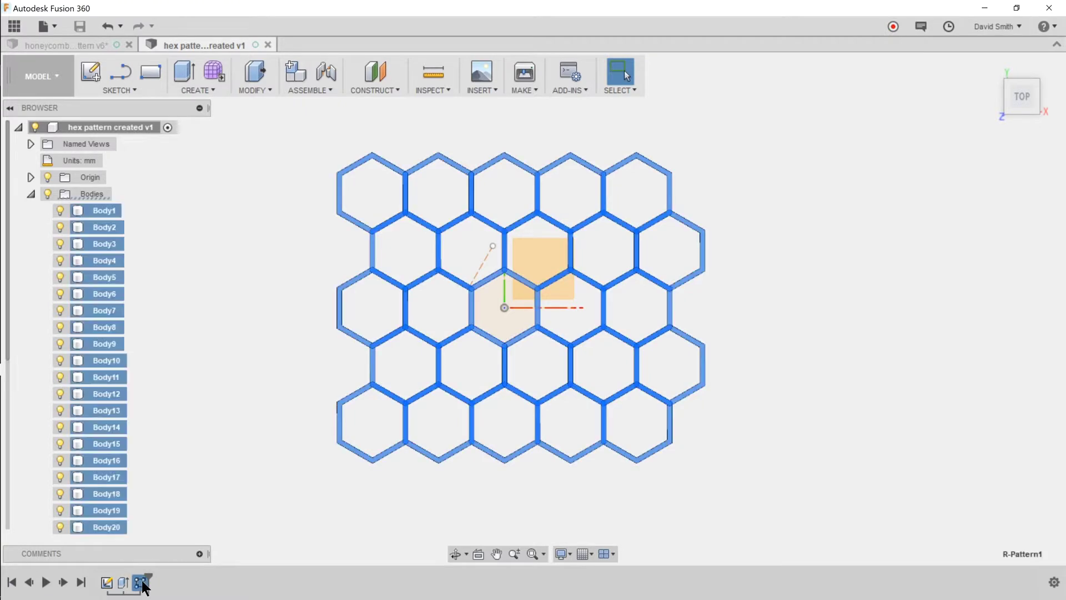
right_click(143, 582)
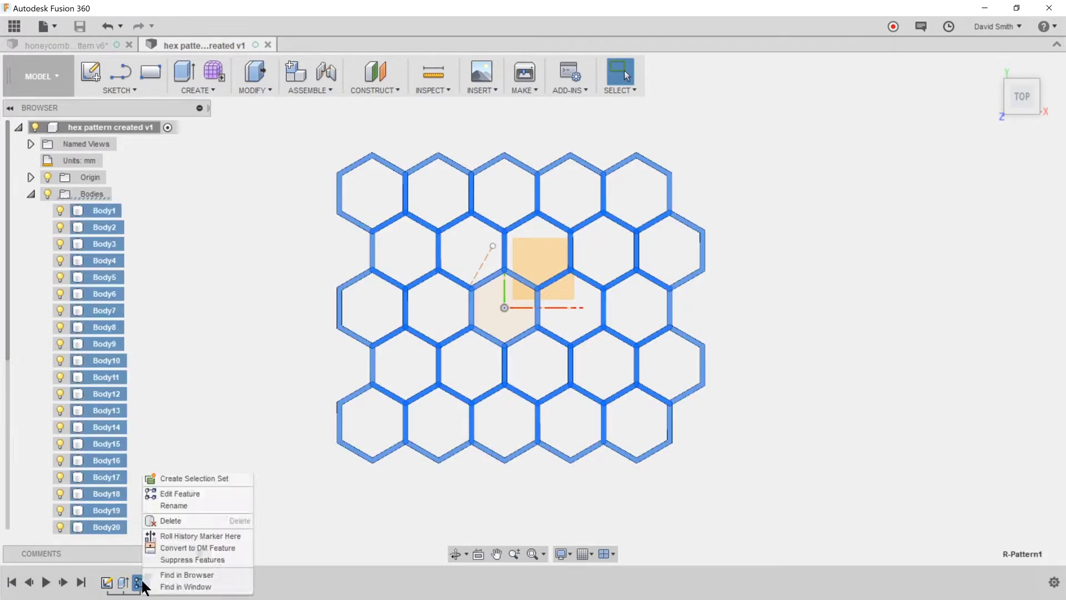
left_click(178, 493)
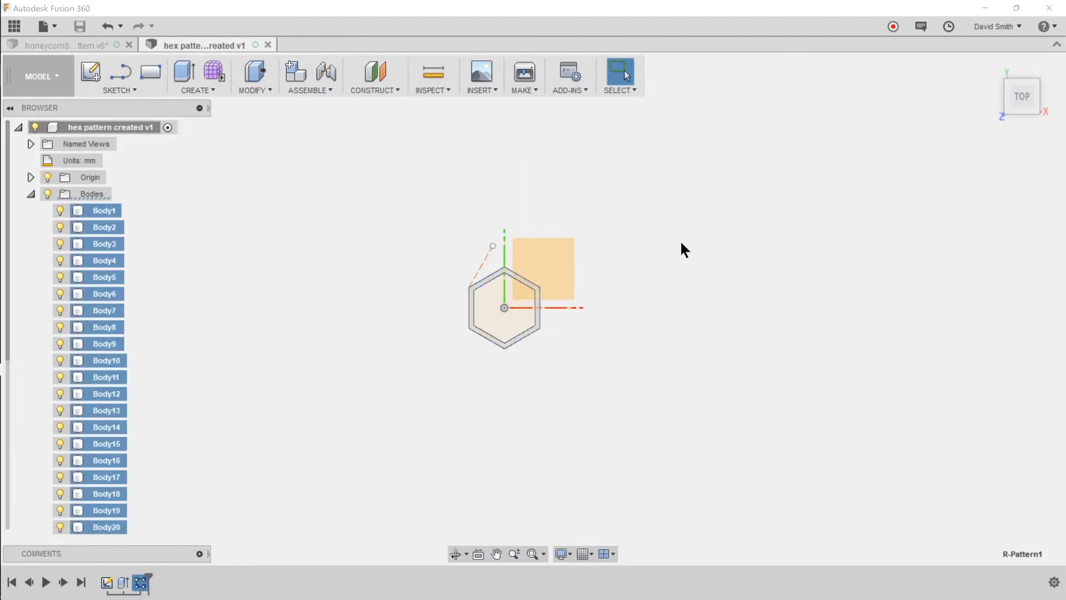
left_click(670, 250)
left_click(703, 308)
left_click(670, 365)
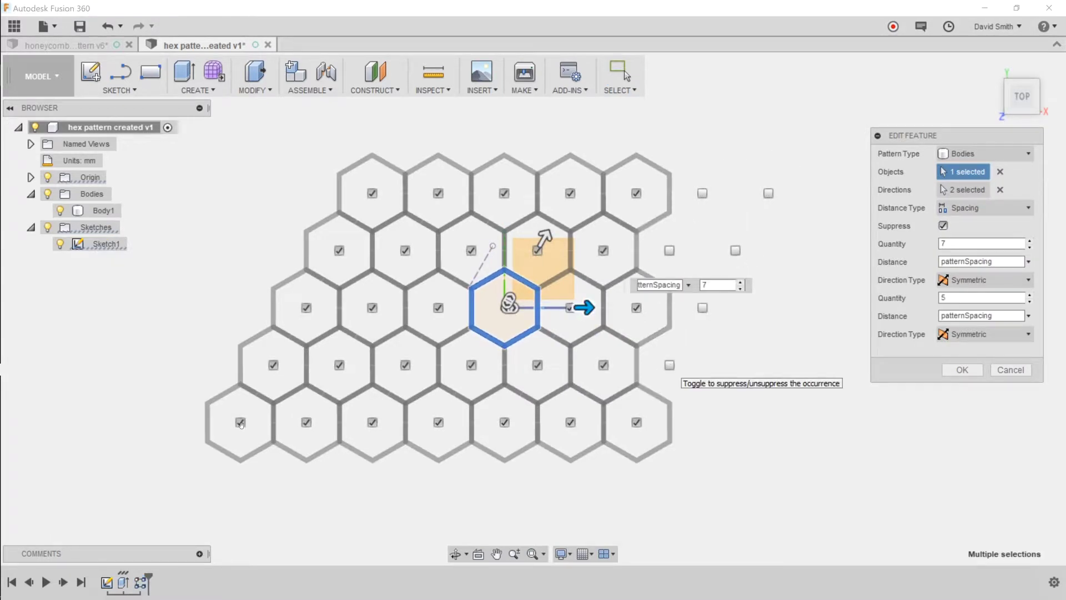
key("Tab")
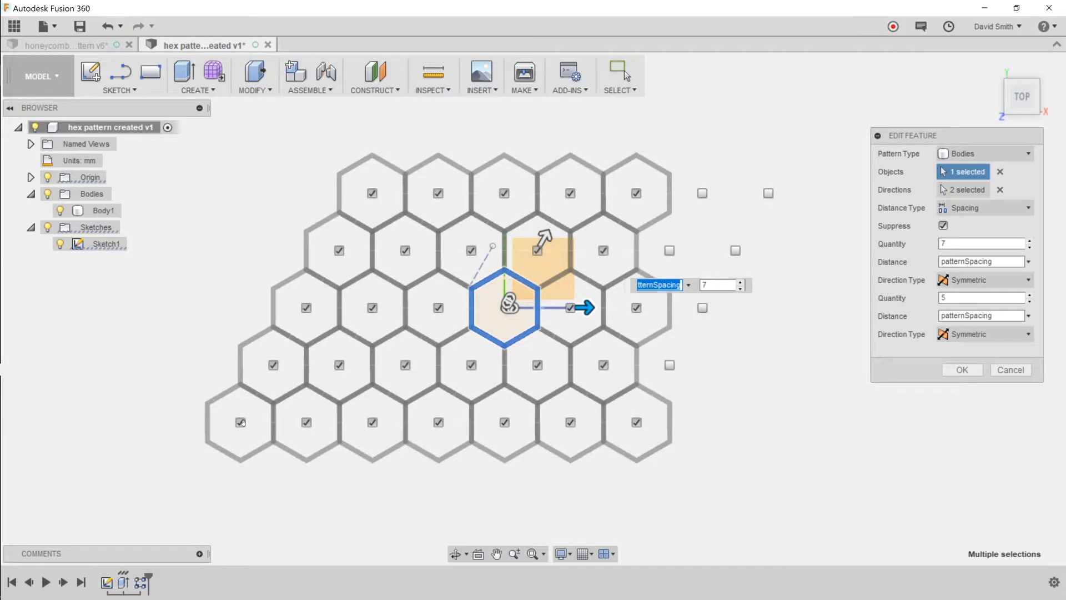
Step: Suppress the six extra cells along the honeycomb's left side to leave alternating rows of five and four, and accept the edit
left_click(240, 422)
left_click(274, 365)
left_click(306, 308)
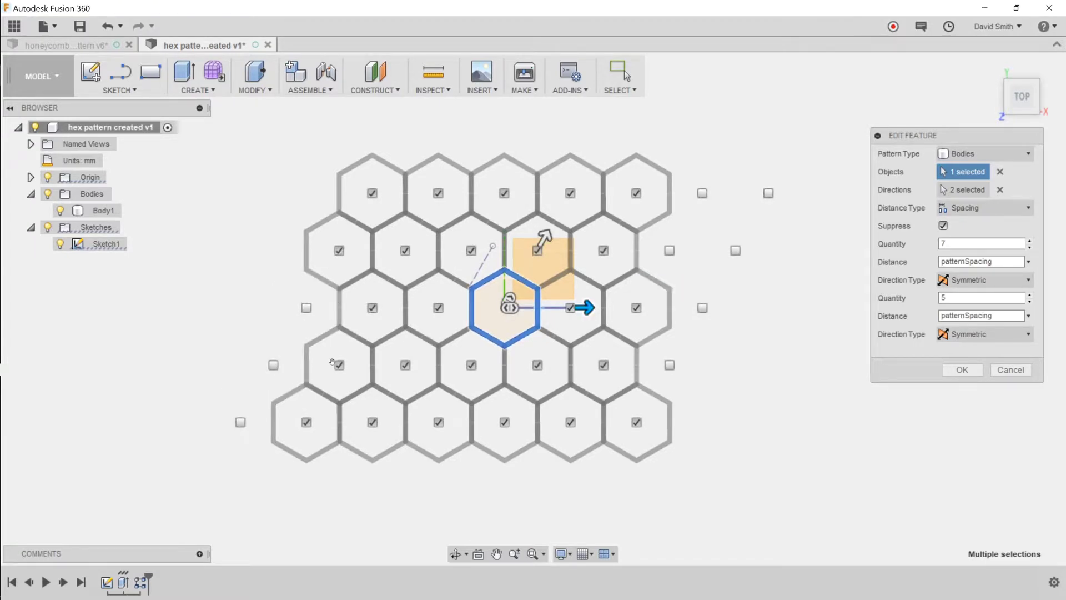
left_click(340, 250)
left_click(340, 364)
left_click(307, 422)
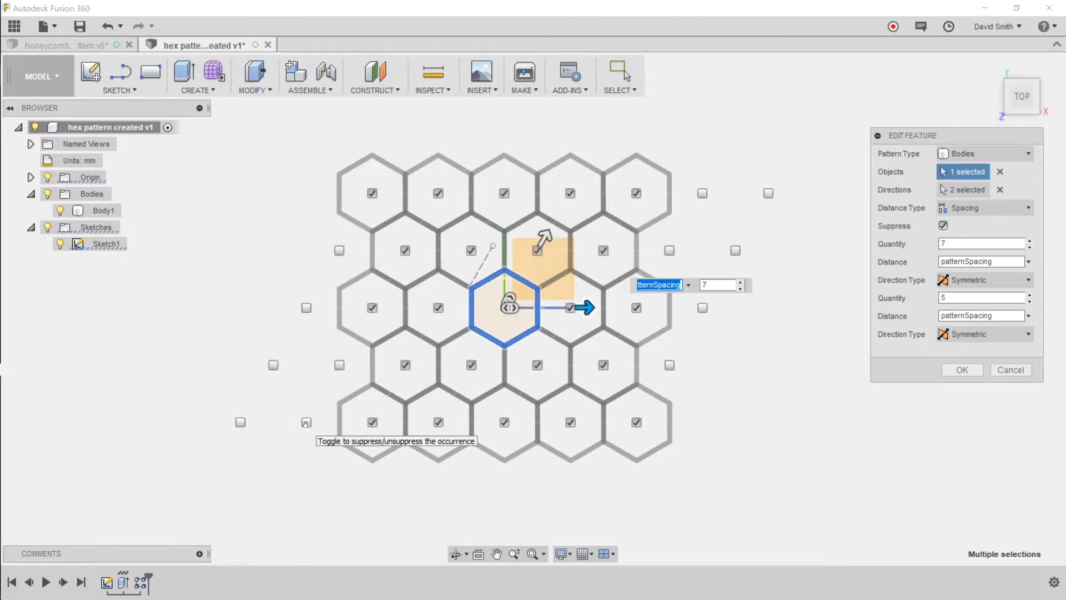
left_click(961, 370)
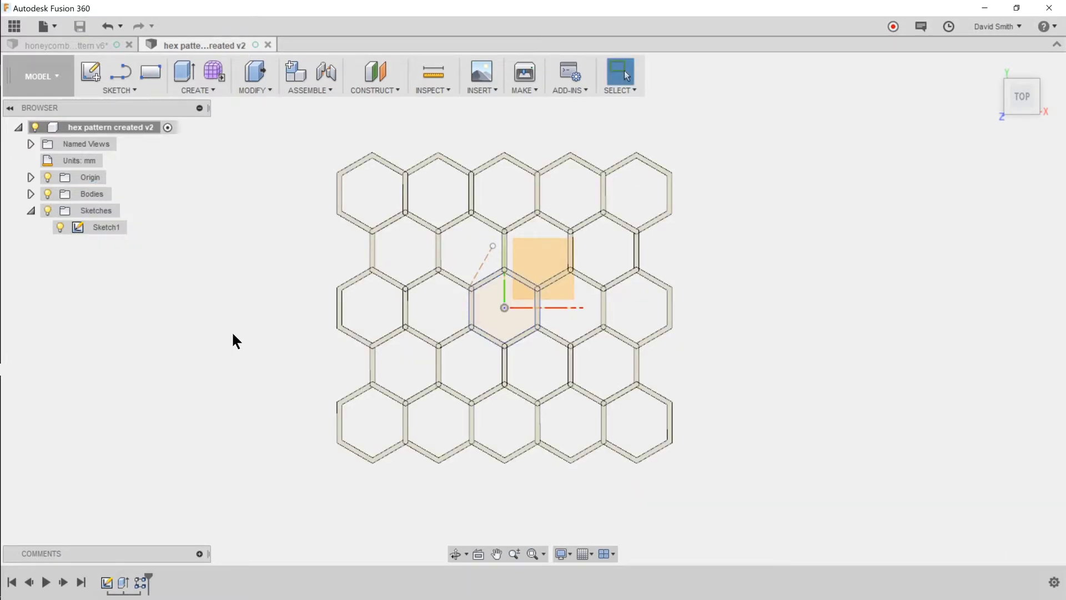
Step: Start a sketch on the XY plane and draw a rectangle about 102 by 81 mm around the honeycomb
left_click(84, 68)
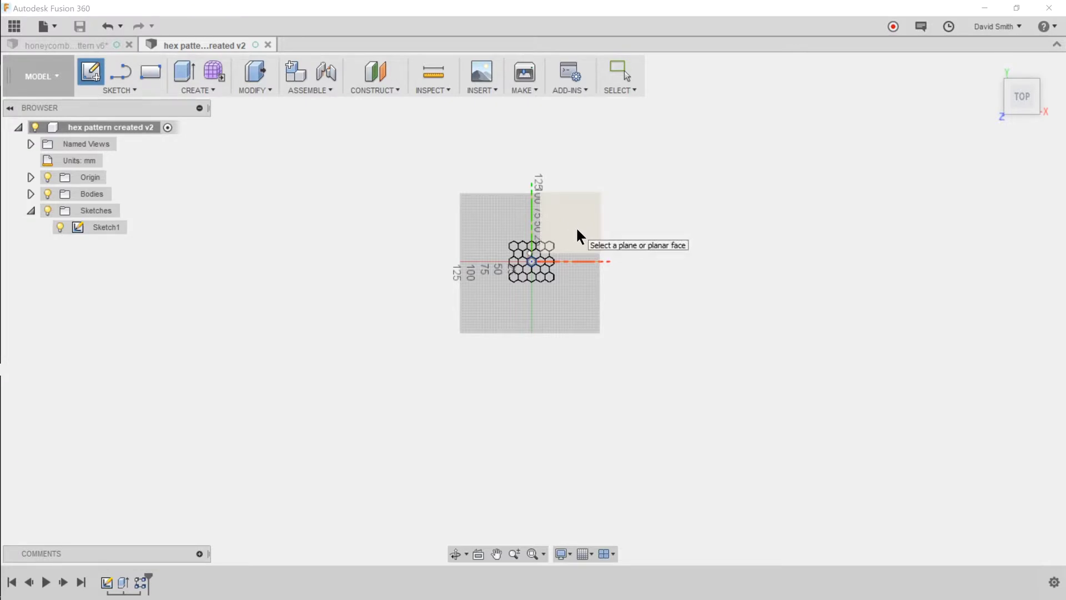
left_click(577, 230)
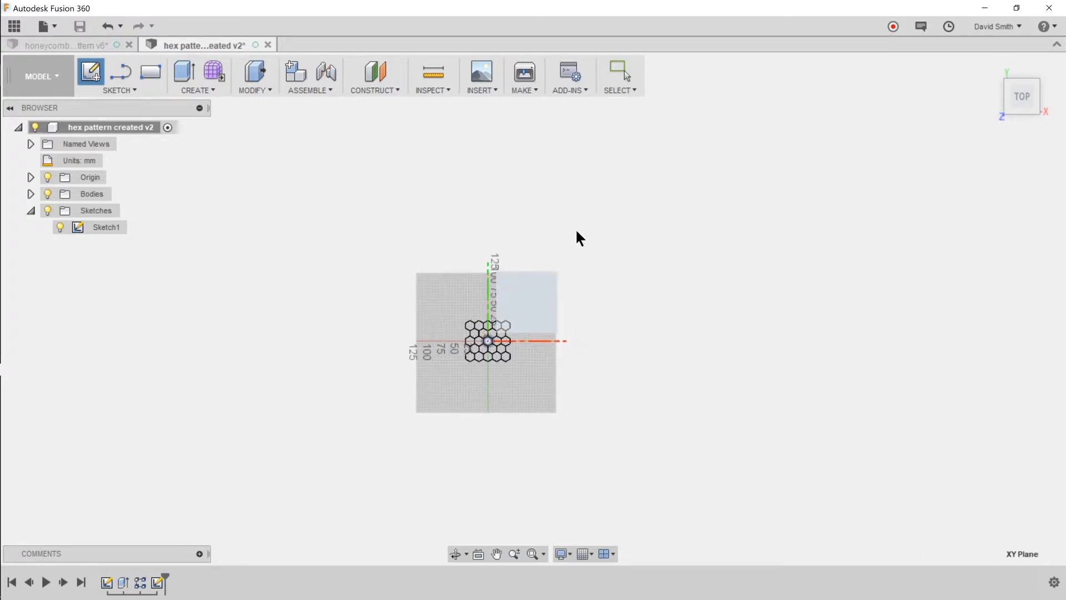
left_click(538, 324)
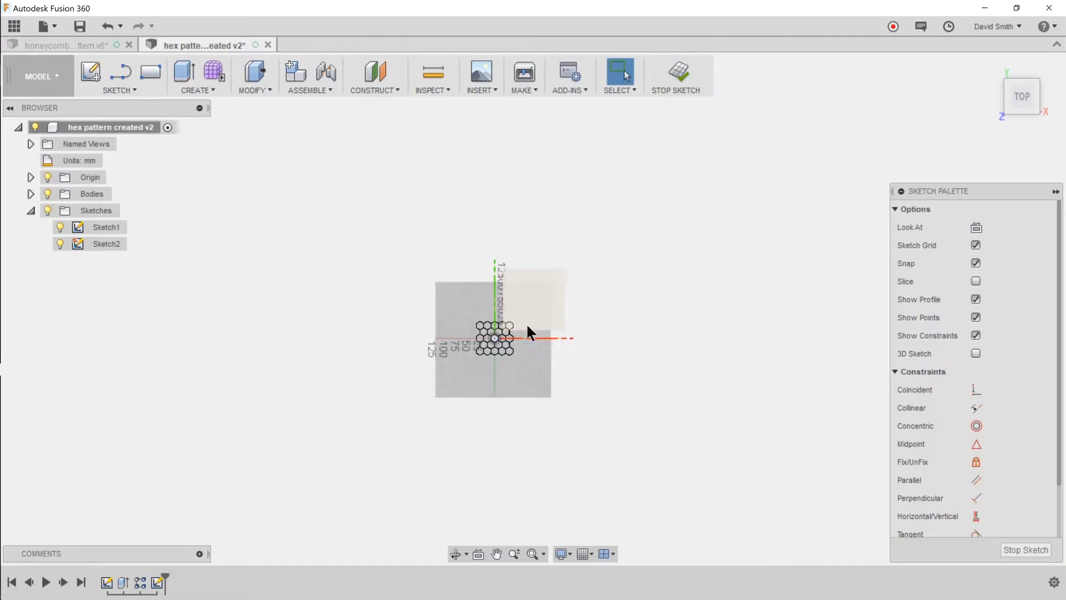
key("r")
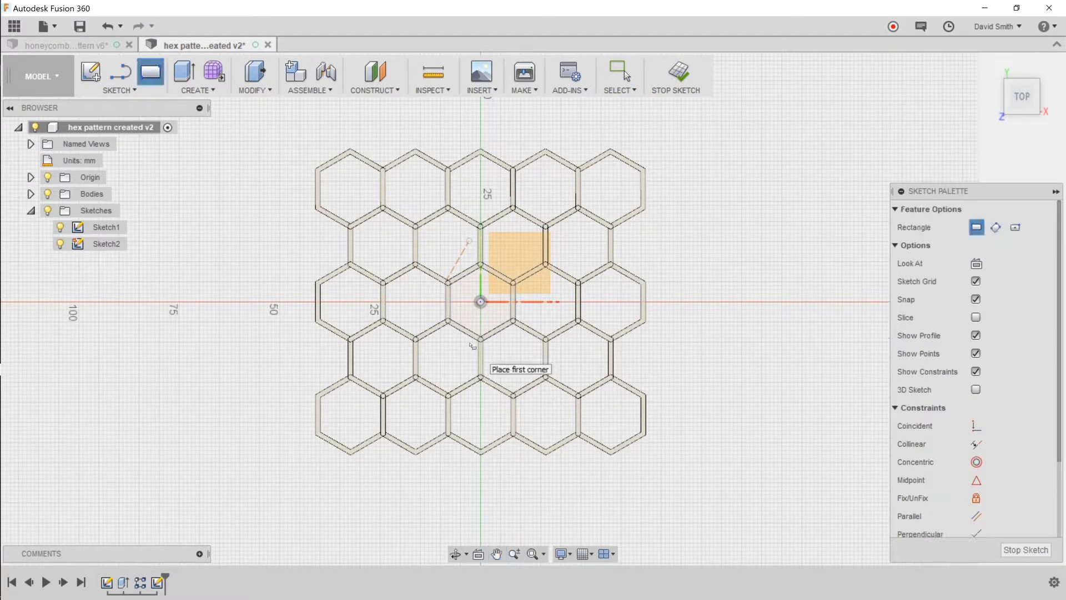
left_click(284, 140)
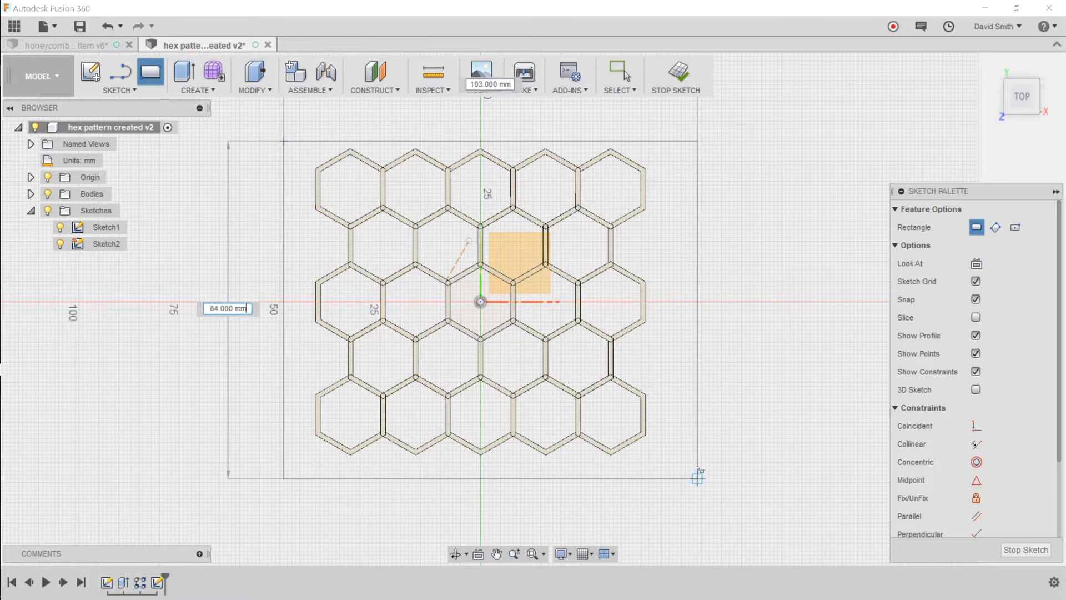
left_click(694, 466)
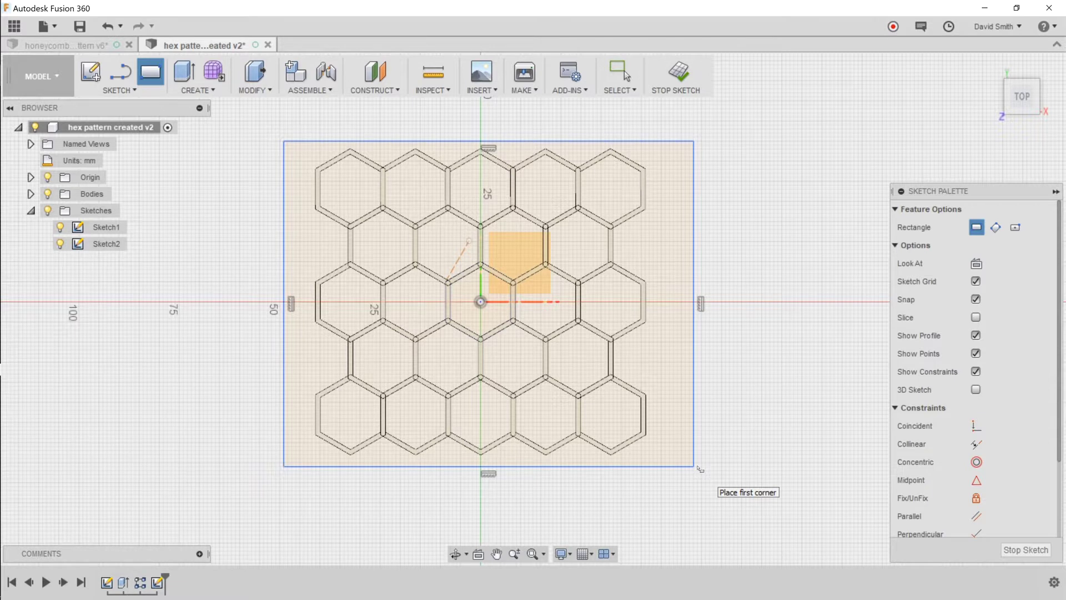
key("Escape")
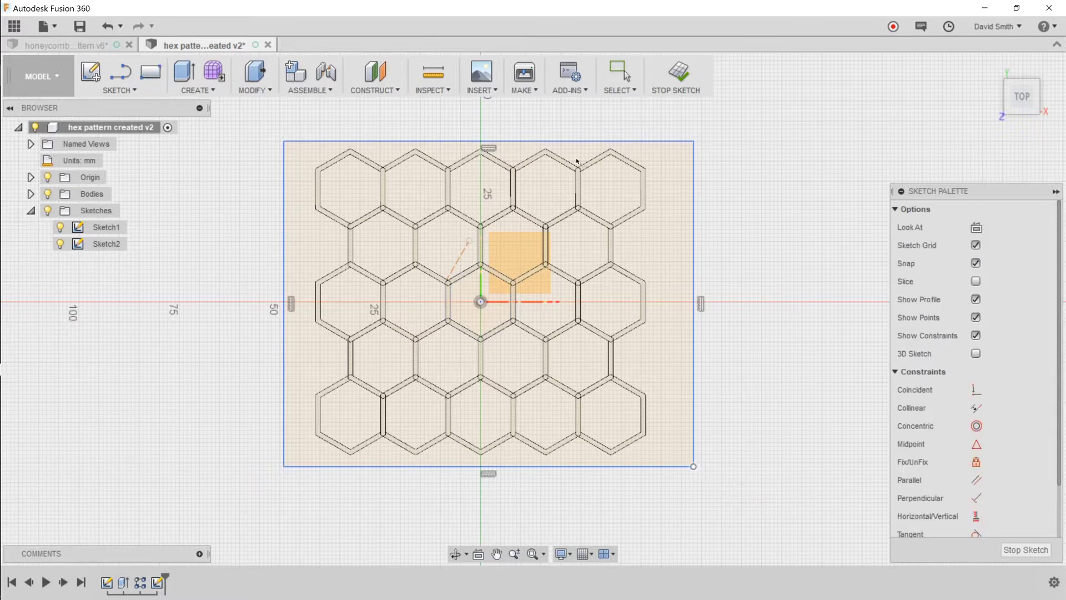
Step: Dimension the rectangle's top edge to 85 mm
key("d")
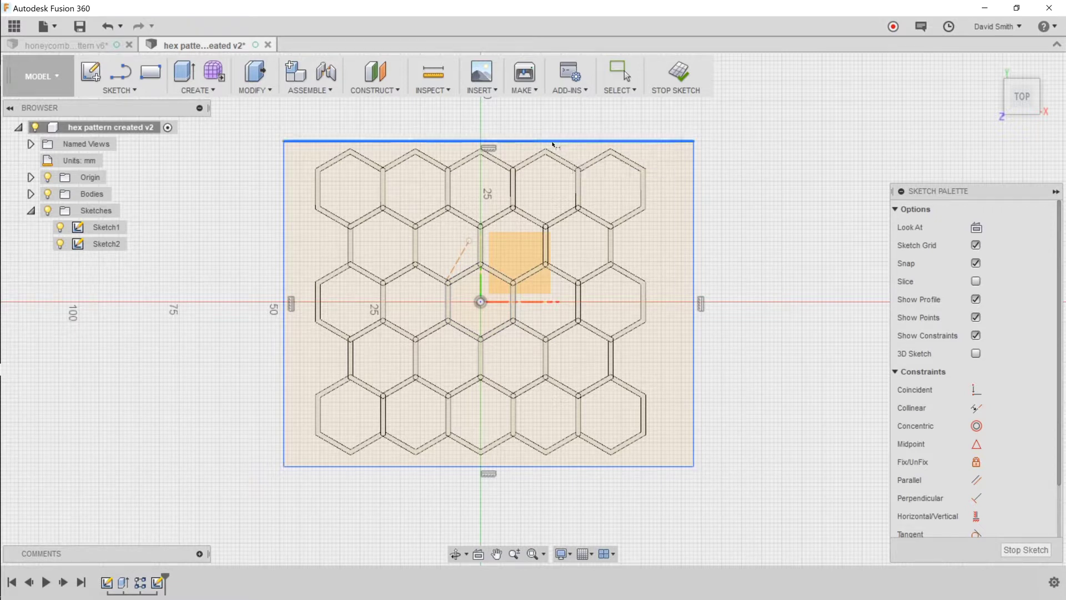
left_click(553, 142)
left_click(552, 120)
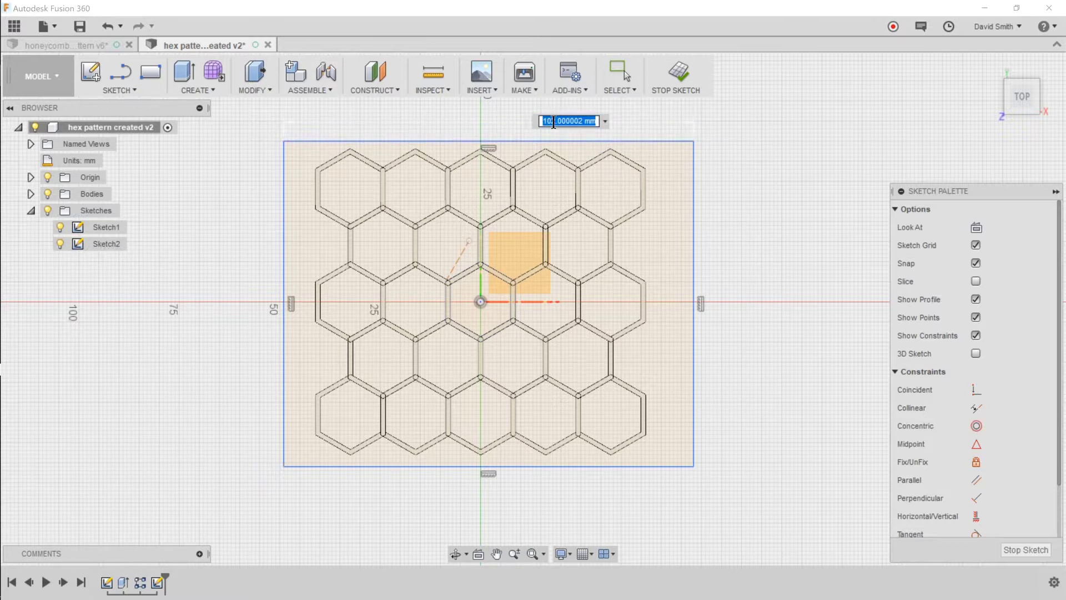
type("85mm")
key("Return")
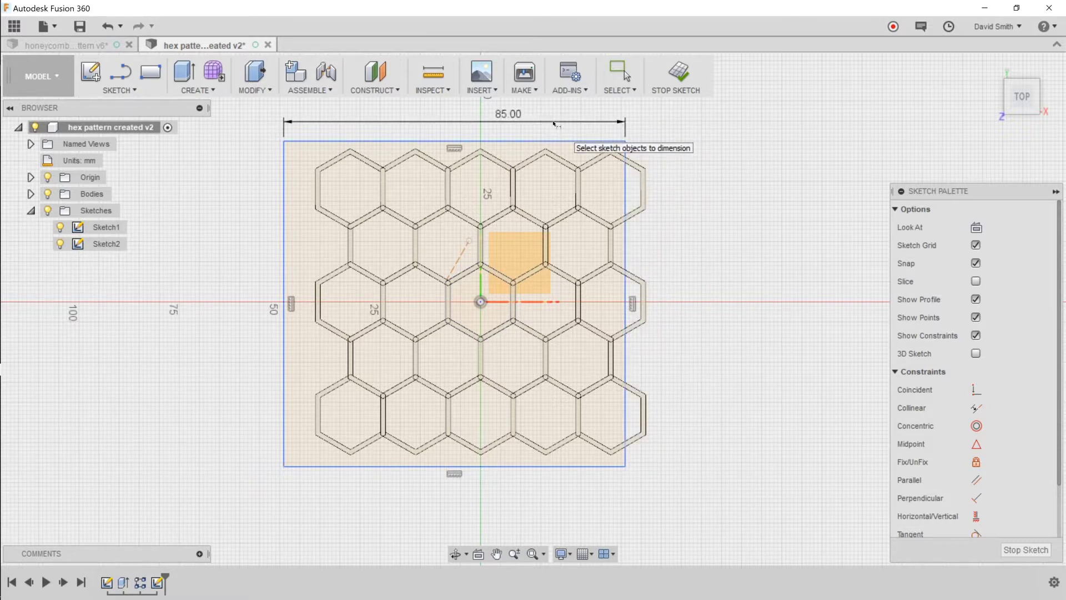
Step: Dimension the rectangle's vertical side to 81.6 mm
left_click(626, 253)
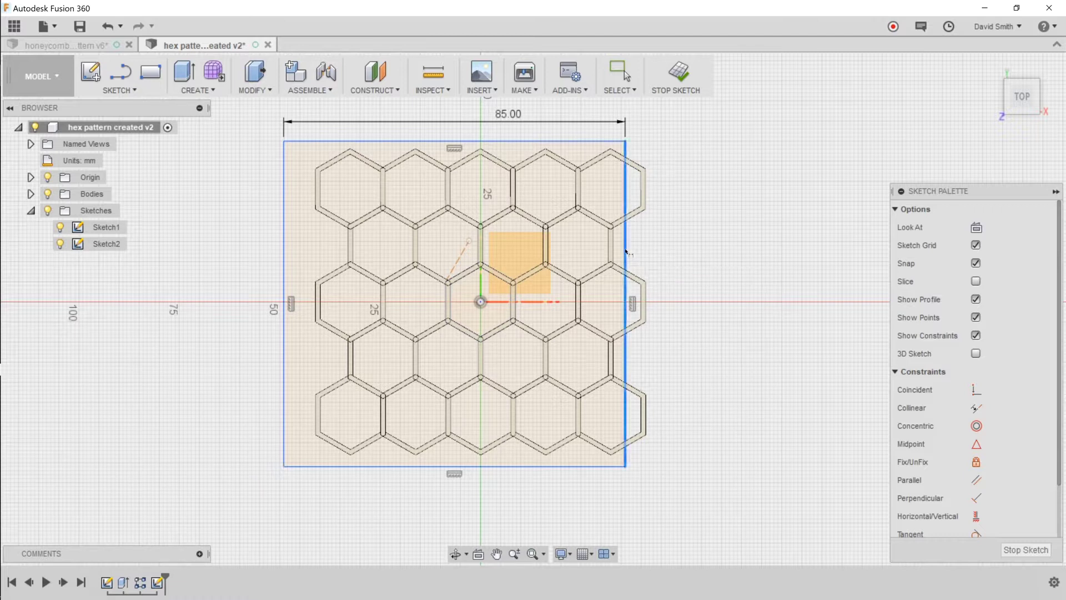
left_click(698, 252)
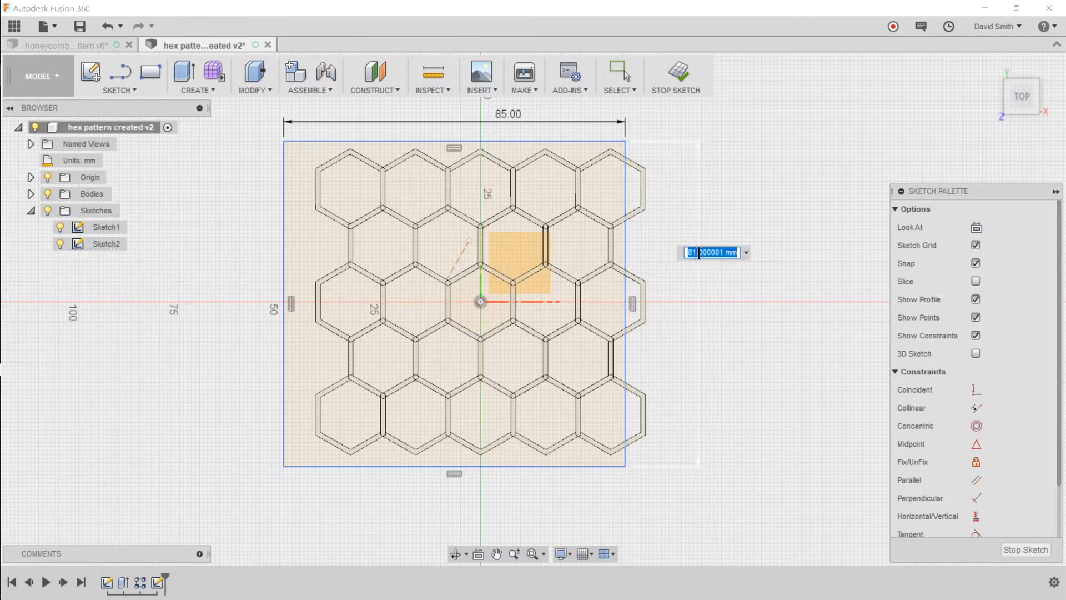
key("BackSpace")
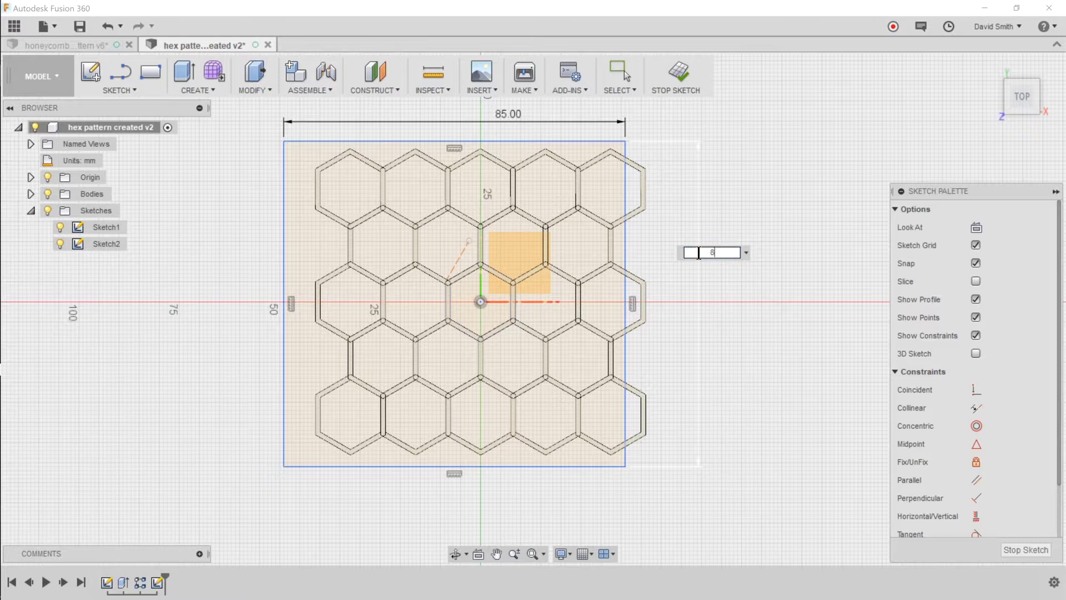
type("81.6")
key("Return")
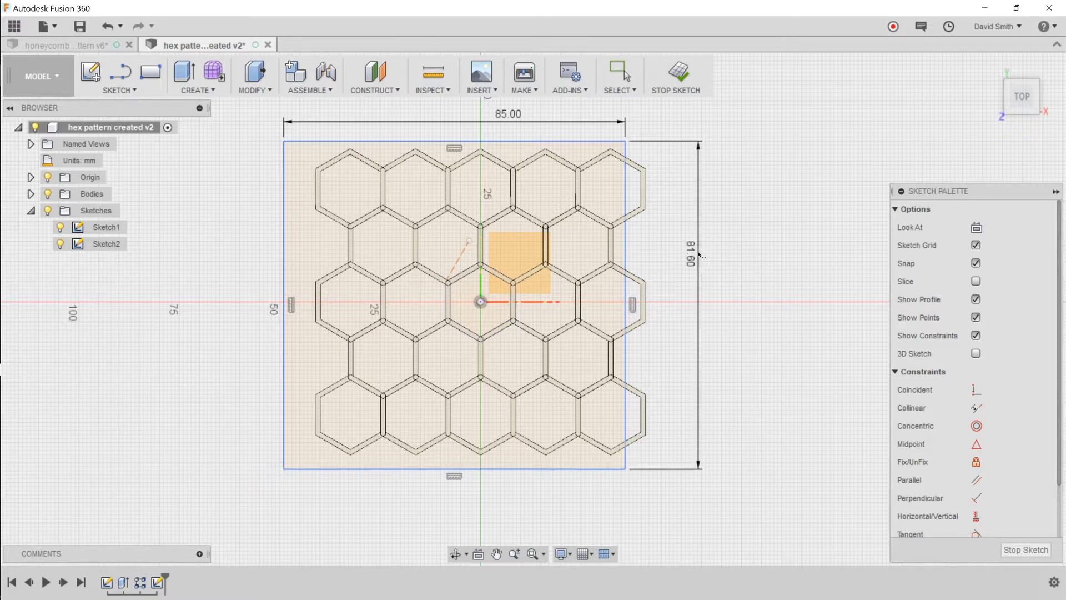
key("Escape")
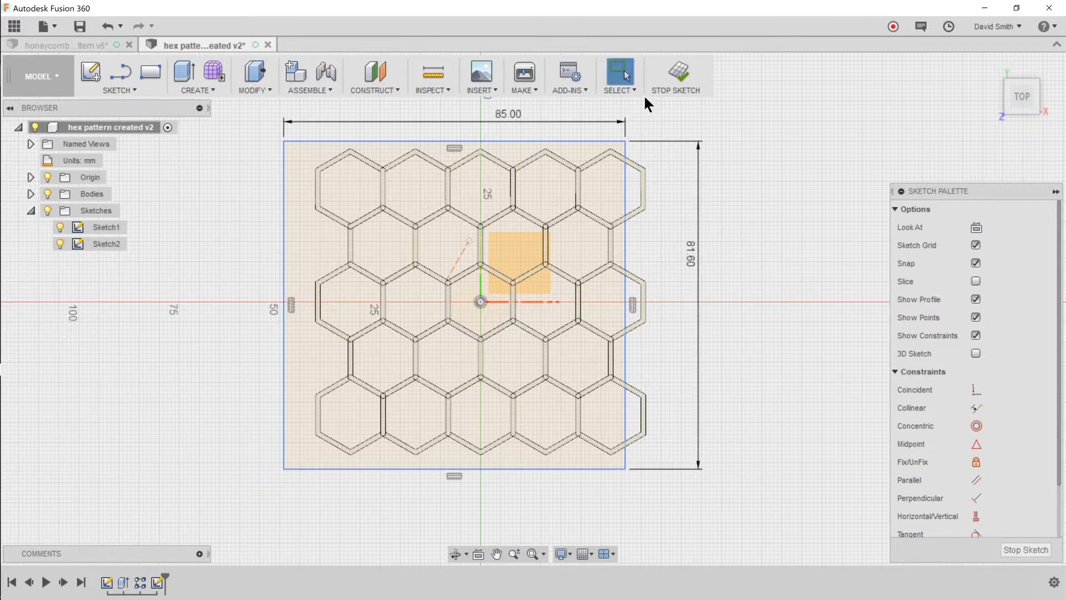
Step: Reposition the dimensioned rectangle so it encloses the whole honeycomb, and convert its edges to construction lines
left_click_drag(508, 469, 625, 451)
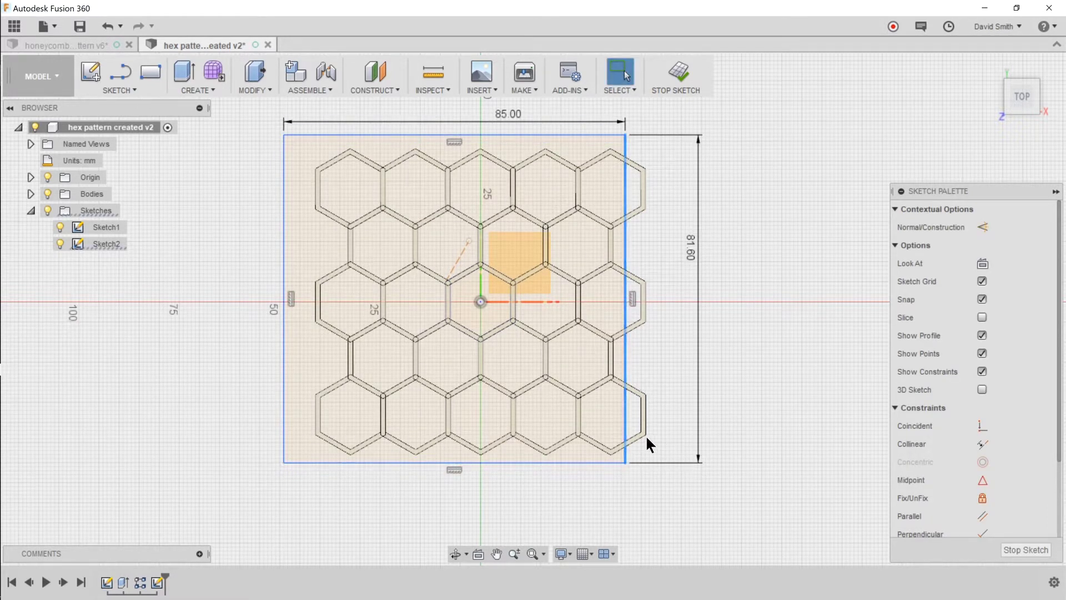
mouse_move(644, 431)
left_mouse_down()
mouse_move(669, 431)
mouse_move(651, 433)
left_mouse_up()
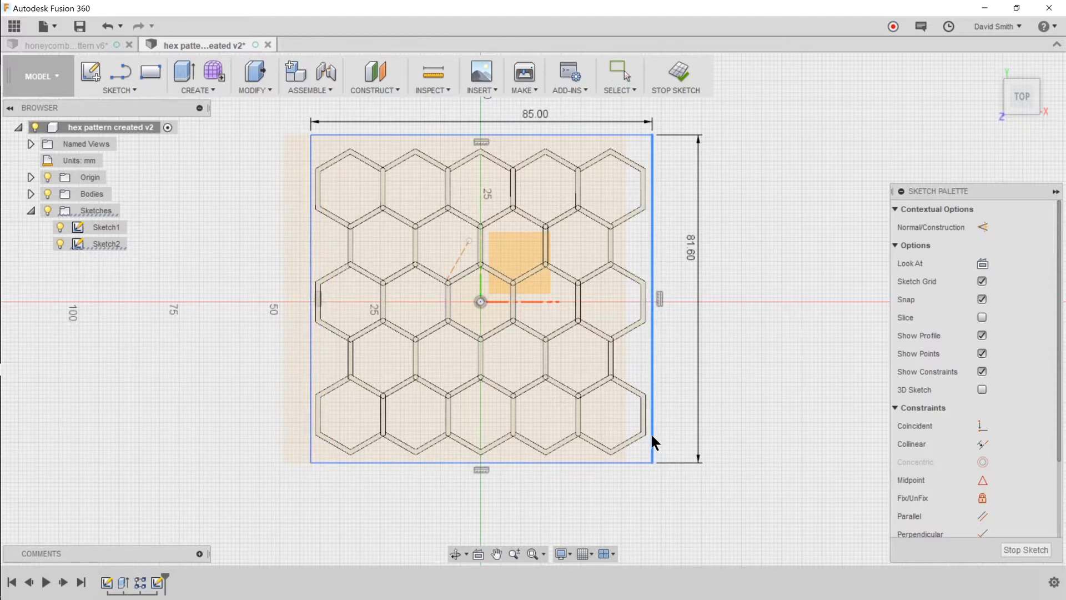
key("Escape")
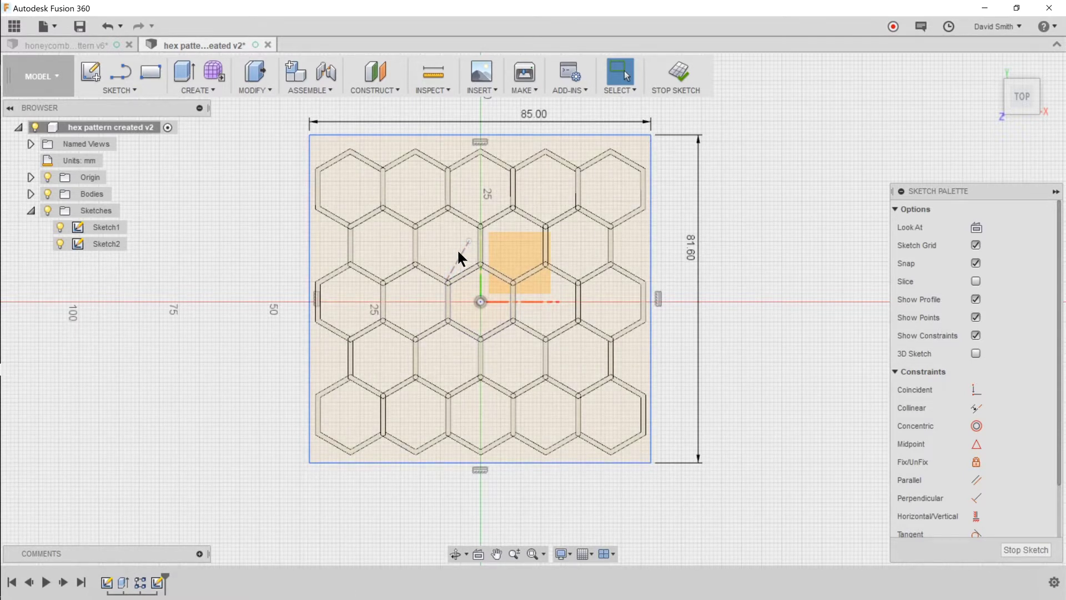
left_click(458, 249)
left_click(322, 261)
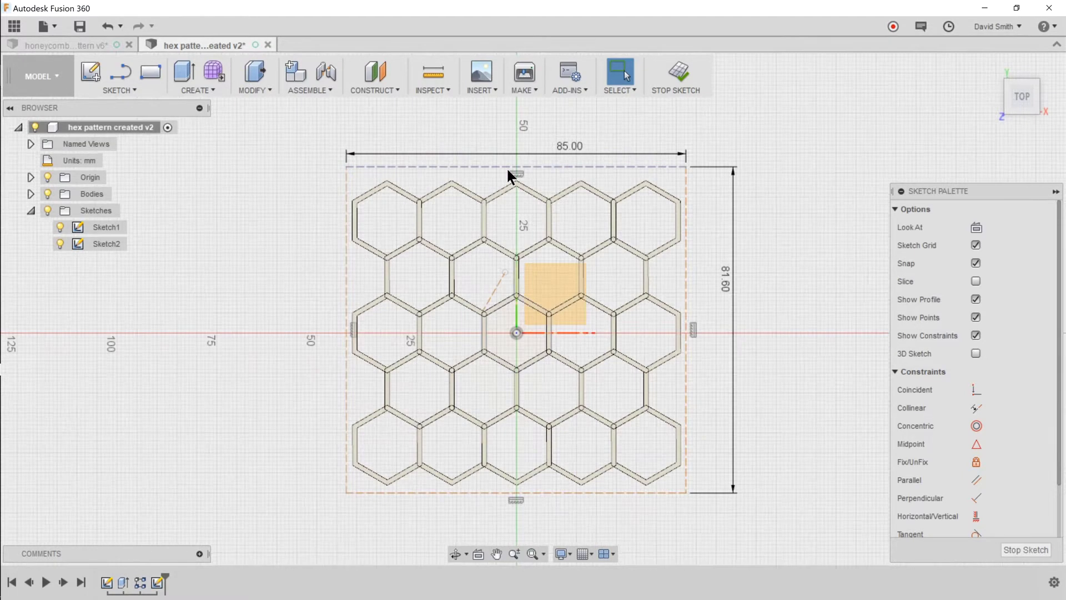
Step: Draw short vertical lines joining the honeycomb's middle top and bottom vertices to the rectangle's top and bottom edges
scroll(506, 168, "up", 5)
key("l")
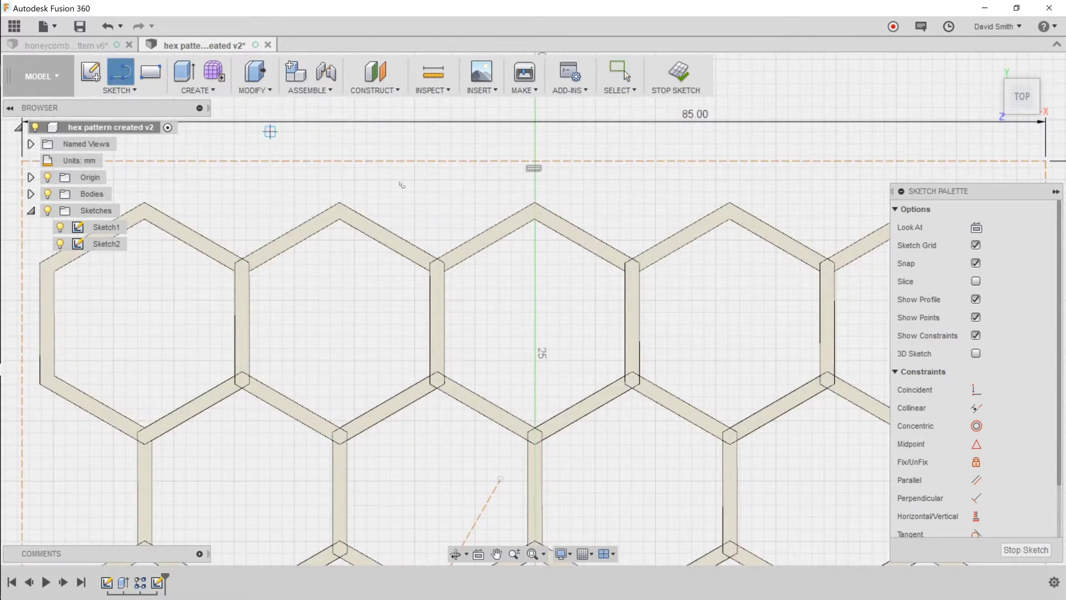
left_click(535, 203)
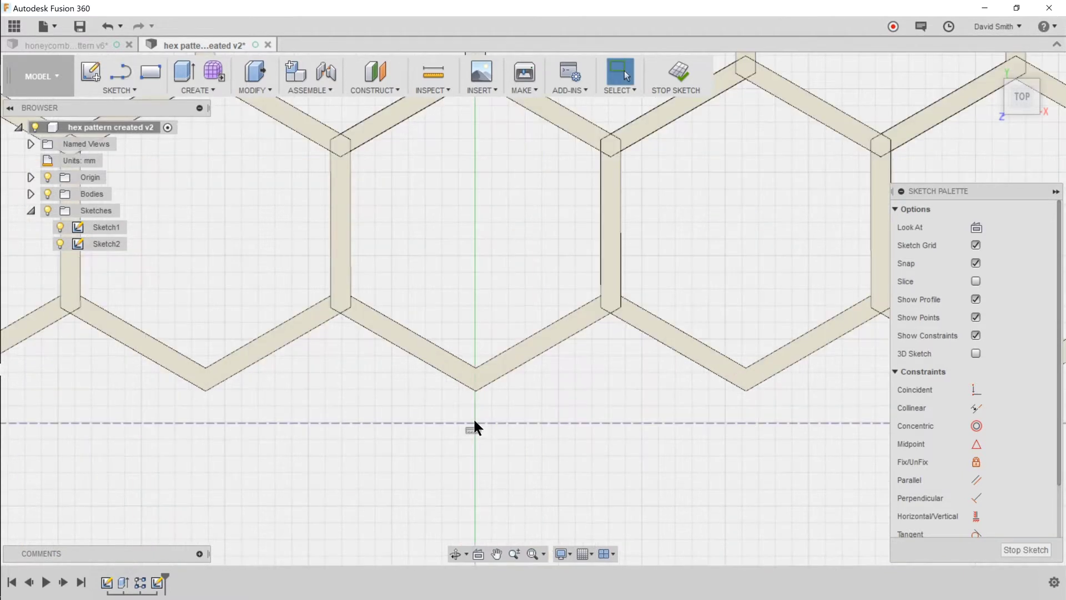
key("l")
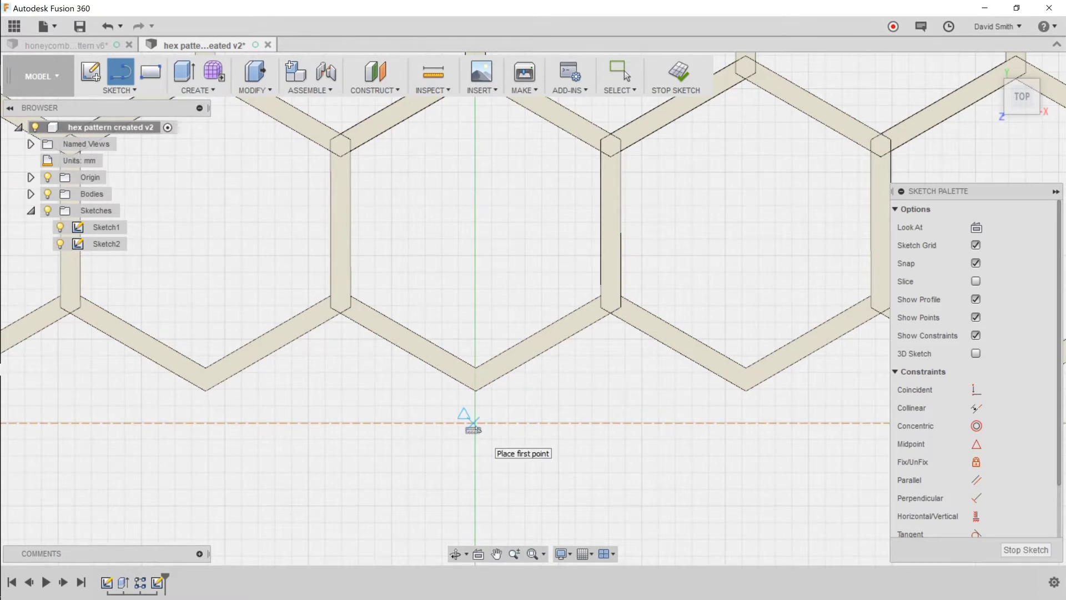
left_click(476, 391)
double_click(476, 422)
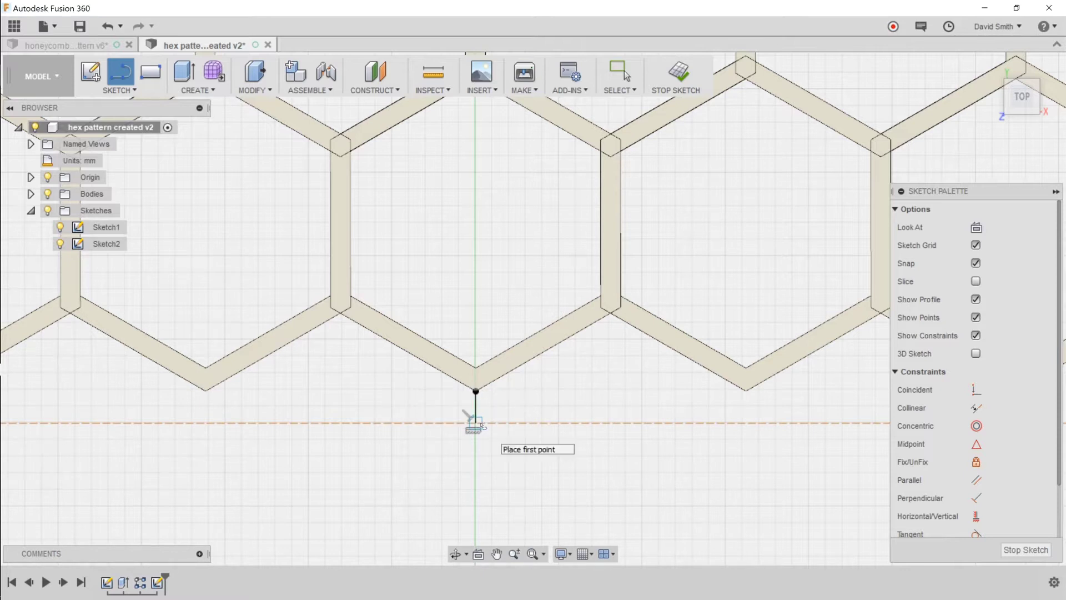
key("Escape")
Step: Draw a short horizontal line from the midpoint of the top-right hexagon's outer side to the rectangle's right edge
scroll(469, 286, "down", 5)
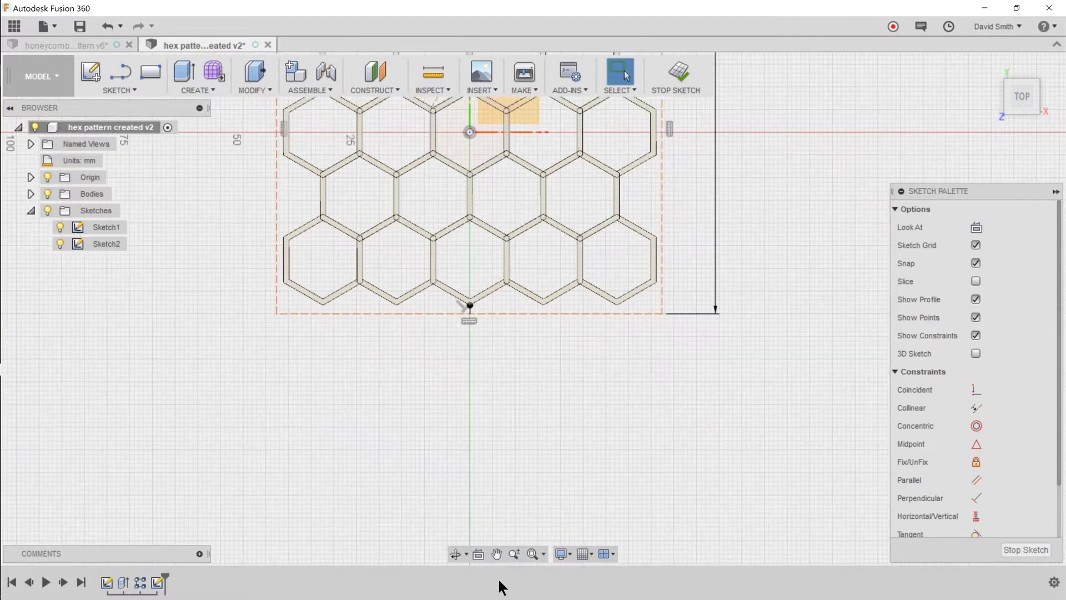
left_click(496, 553)
scroll(611, 255, "up", 5)
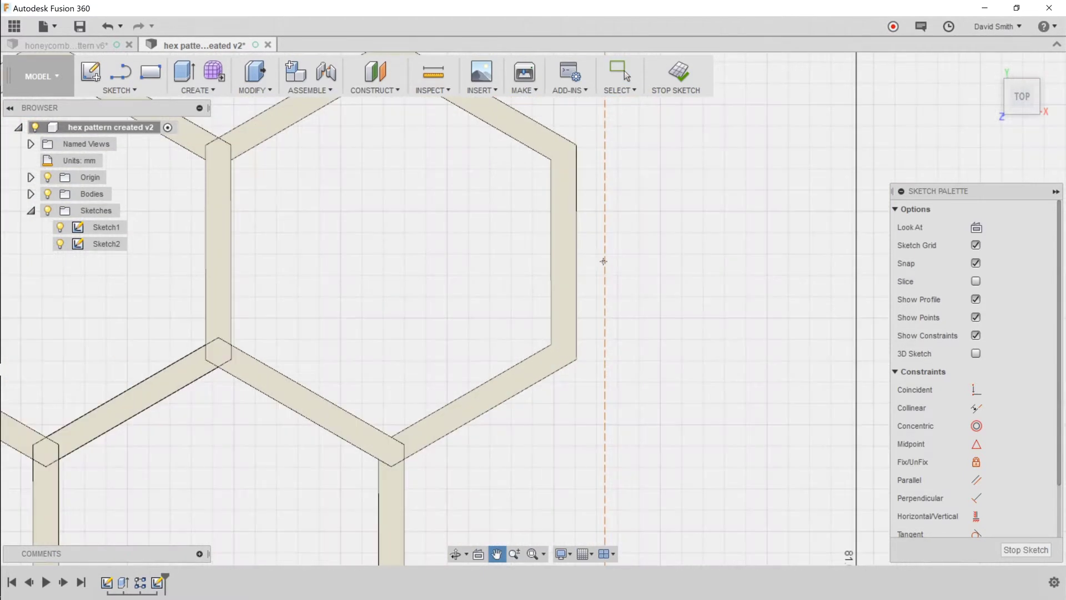
key("l")
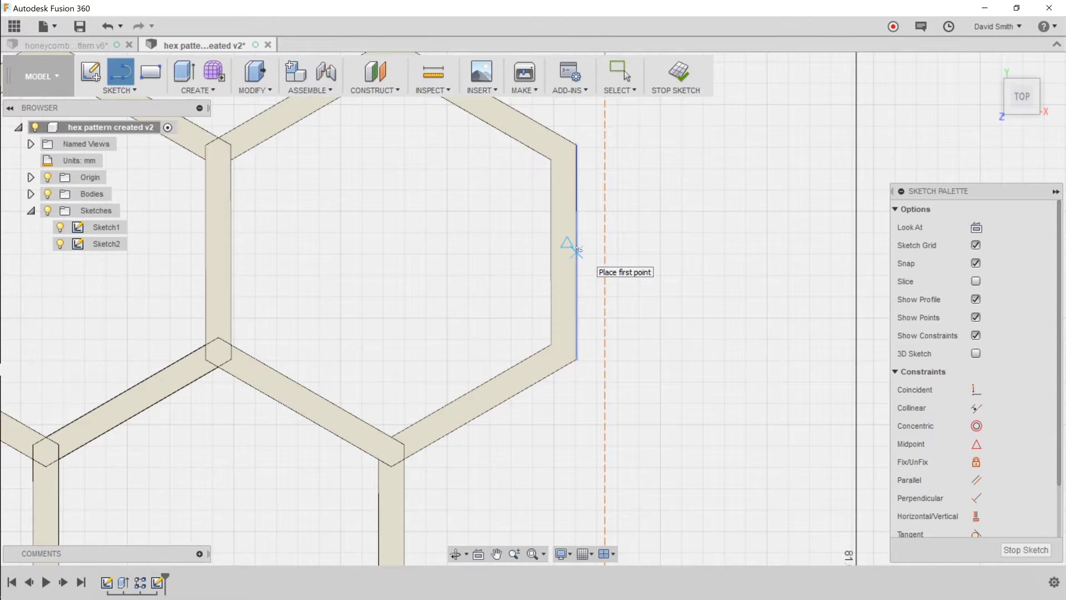
left_click(577, 252)
double_click(604, 253)
key("Escape")
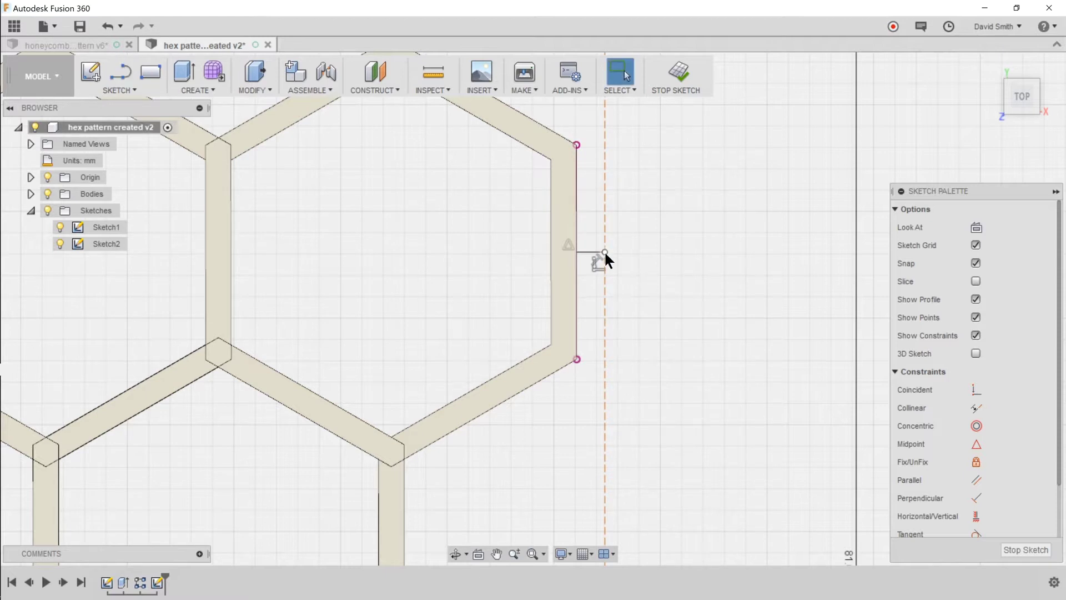
Step: Draw a short horizontal line from the midpoint of the top-left hexagon's outer side to the rectangle's left edge
scroll(232, 255, "down", 10)
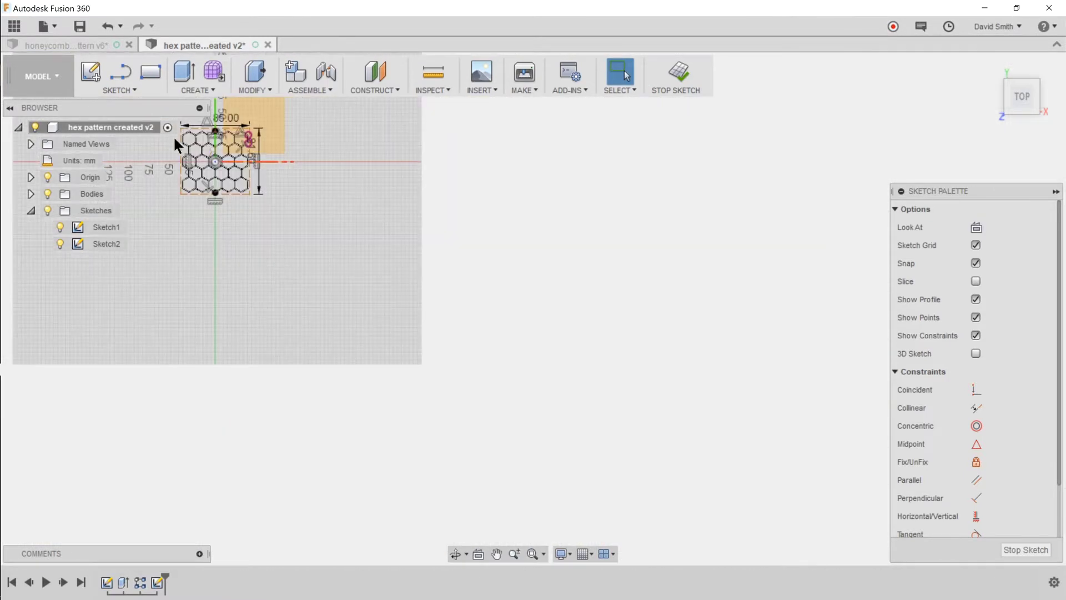
left_click(532, 554)
scroll(432, 303, "up", 10)
key("l")
left_click(475, 437)
double_click(475, 360)
key("Escape")
Step: Apply an Equal constraint between the short top and bottom connecting lines to center the rectangle vertically on the honeycomb
key("F6")
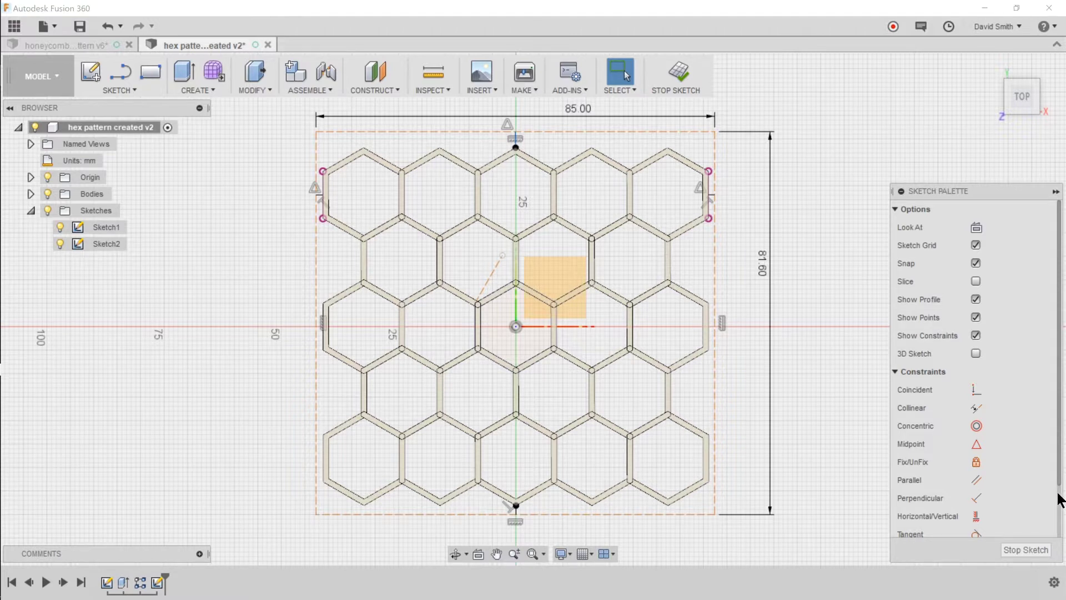
scroll(1061, 499, "down", 2)
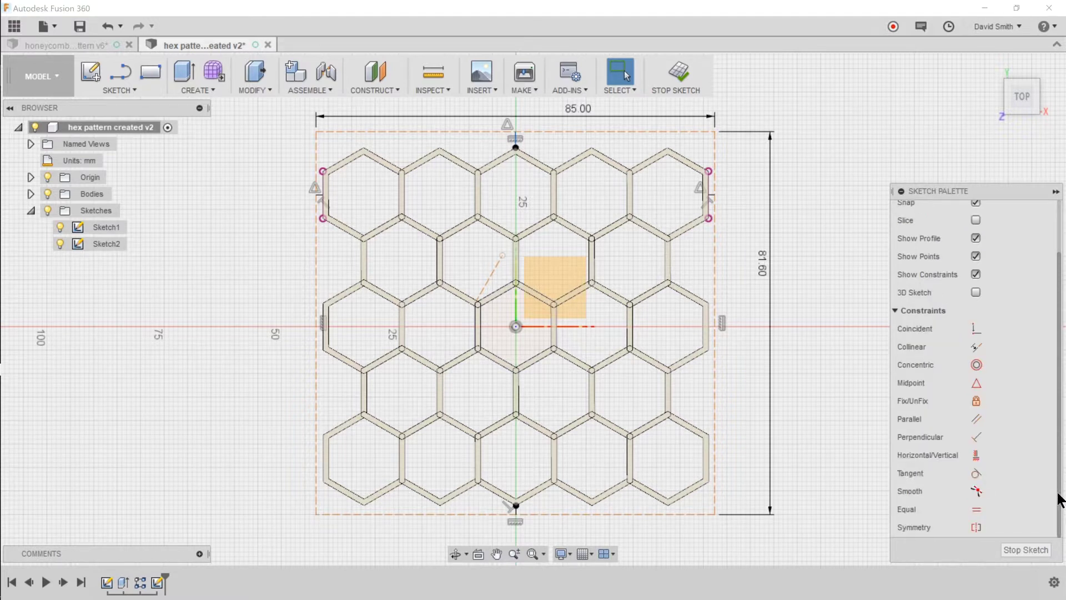
left_click(977, 510)
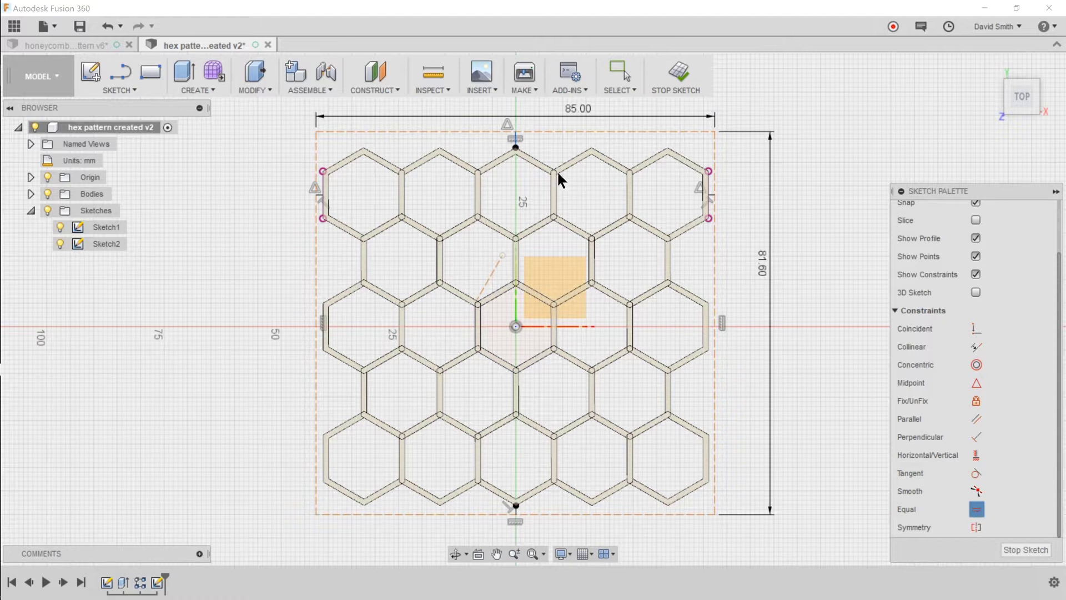
left_click(516, 139)
scroll(516, 506, "up", 3)
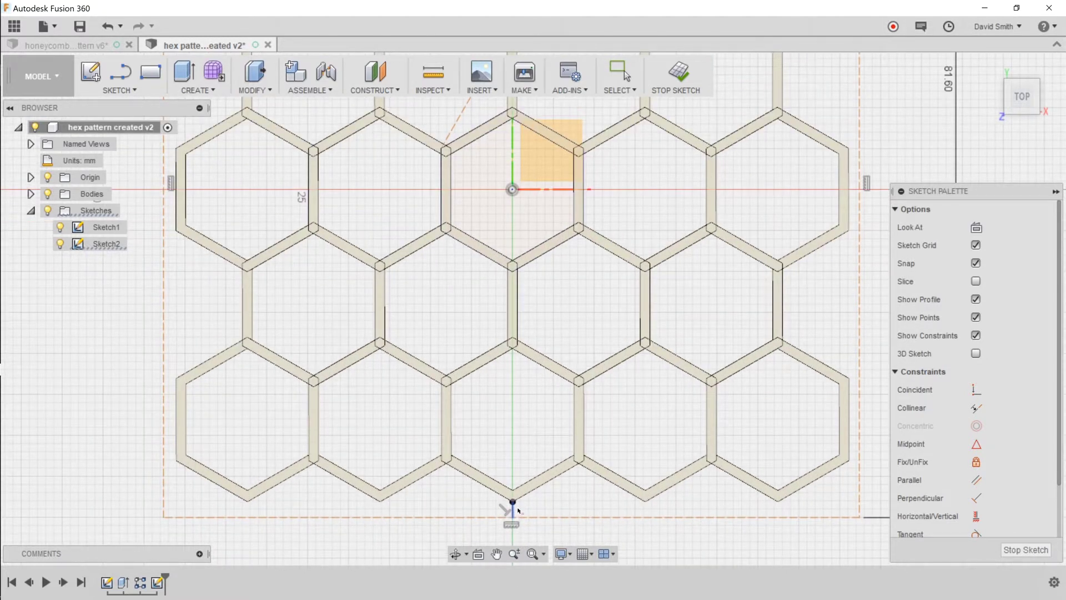
left_click(513, 511)
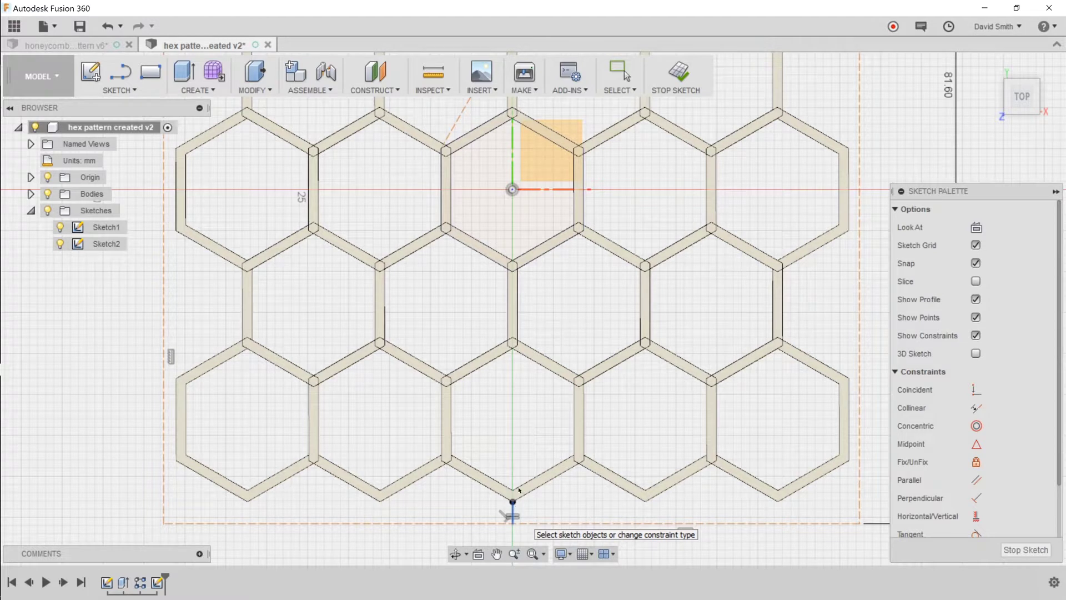
Step: Apply an Equal constraint between the short left and right connecting lines to center the rectangle horizontally
key("F6")
left_click(189, 232)
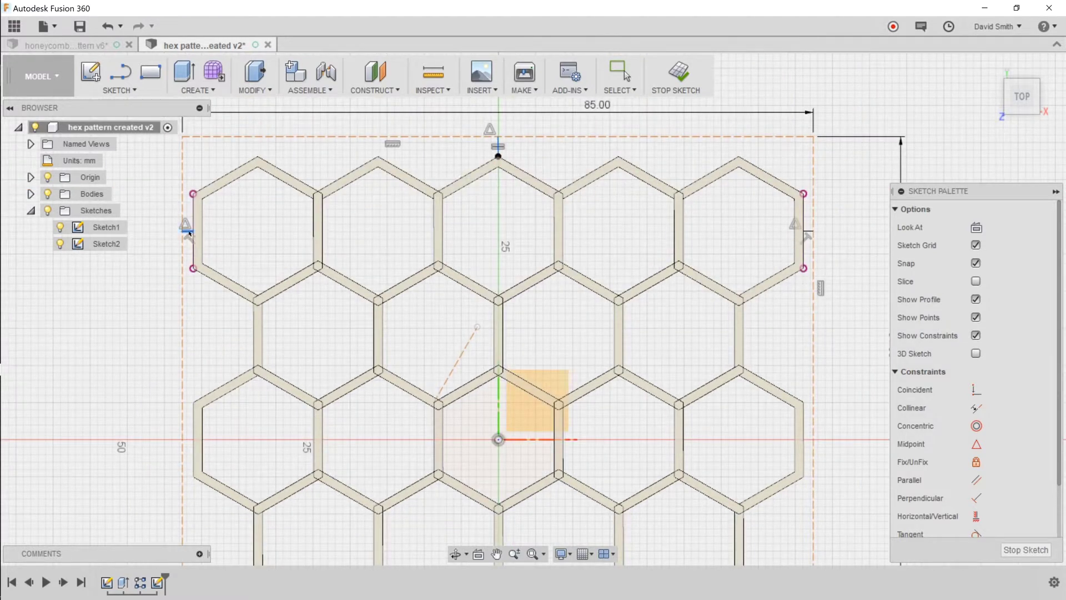
scroll(808, 234, "up", 5)
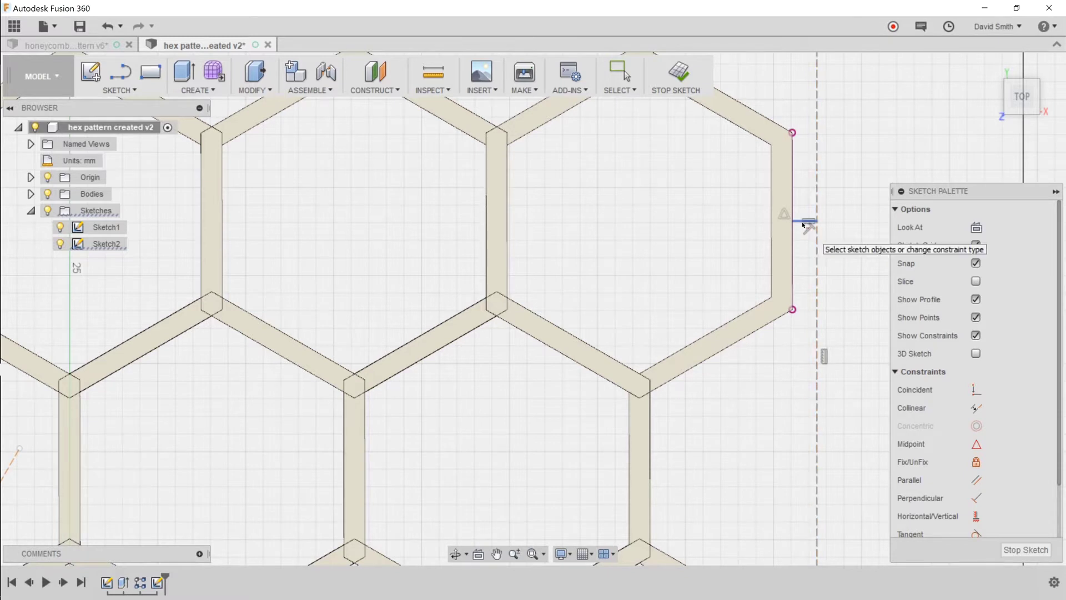
scroll(703, 184, "down", 5)
left_click(735, 185)
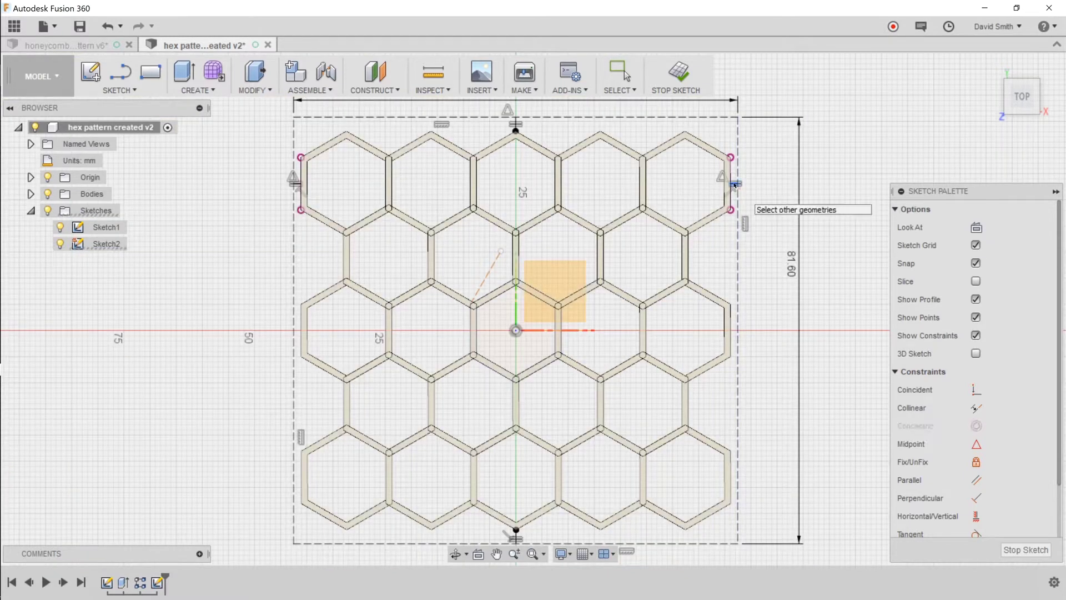
key("Escape")
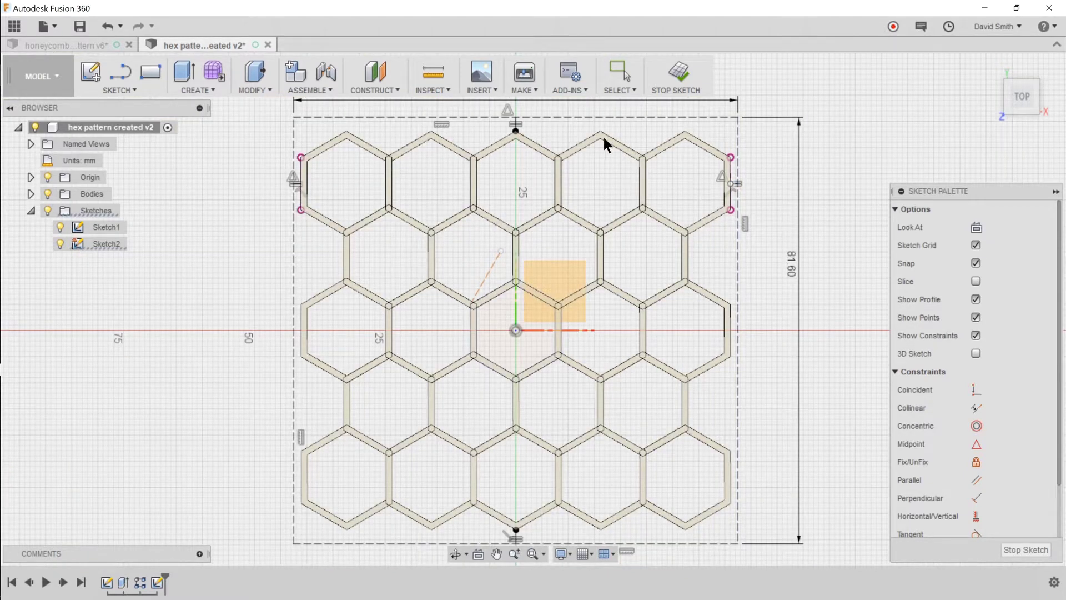
Step: Convert the short connecting lines between the honeycomb and the rectangle to construction lines
left_click(518, 131)
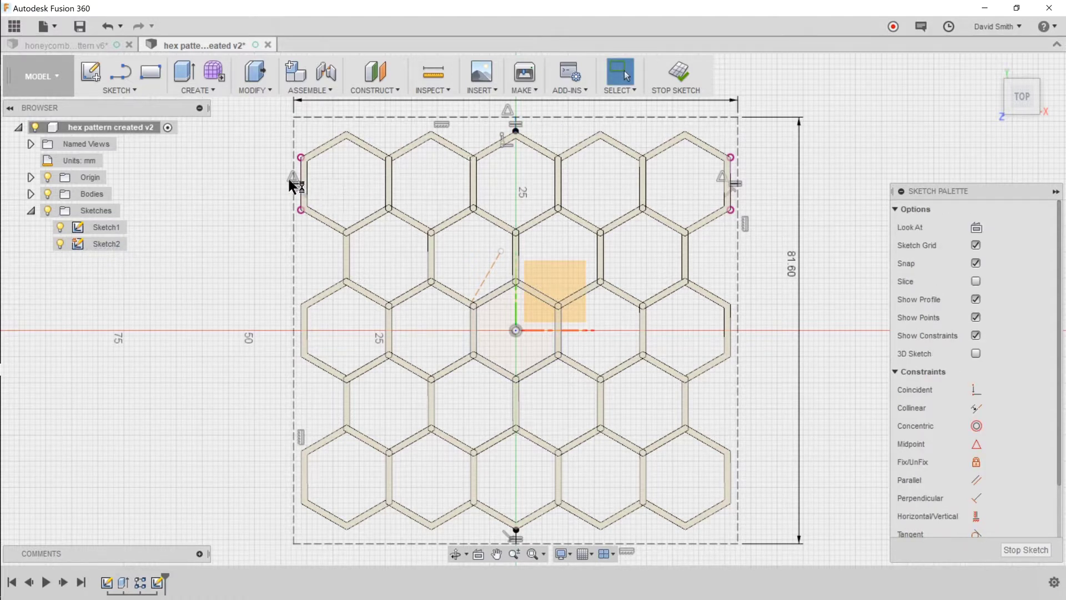
scroll(302, 188, "down", 3)
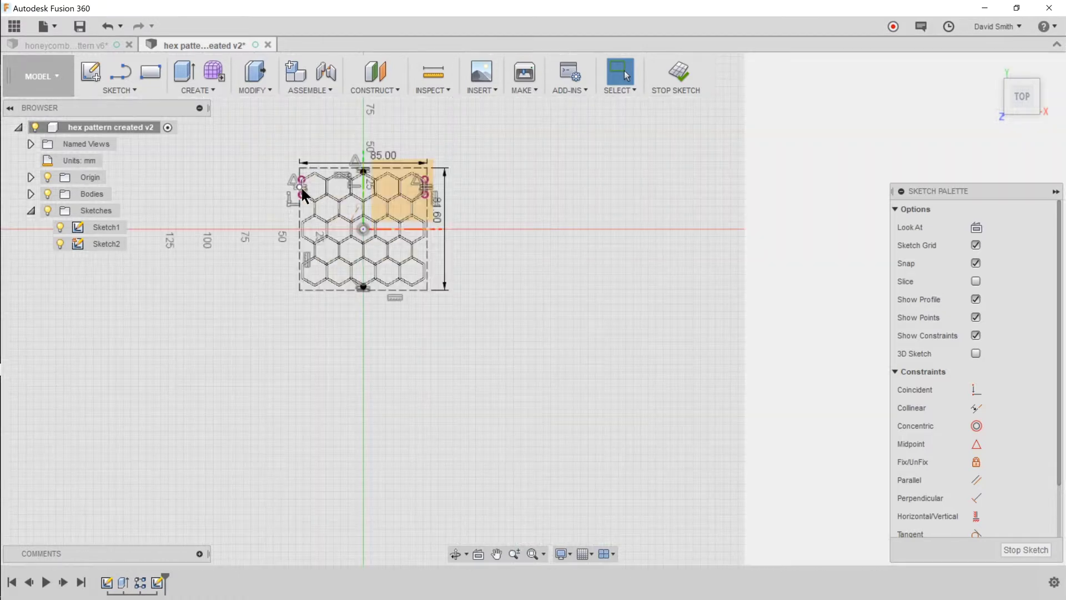
scroll(301, 185, "up", 10)
scroll(301, 185, "up", 1)
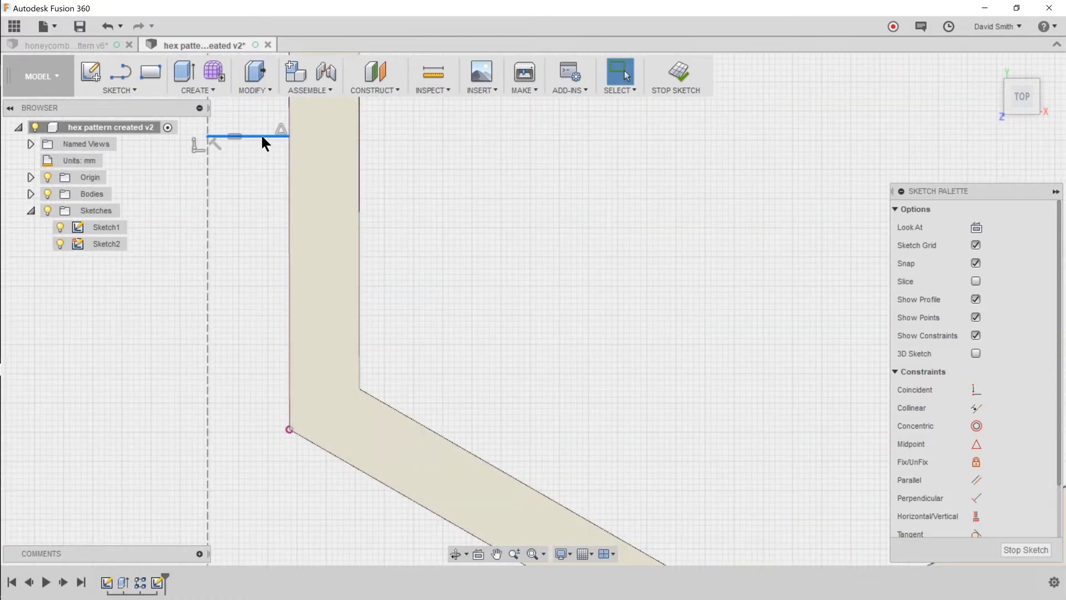
left_click(261, 137)
key("Escape")
scroll(321, 219, "down", 6)
scroll(417, 378, "up", 10)
left_click(445, 420)
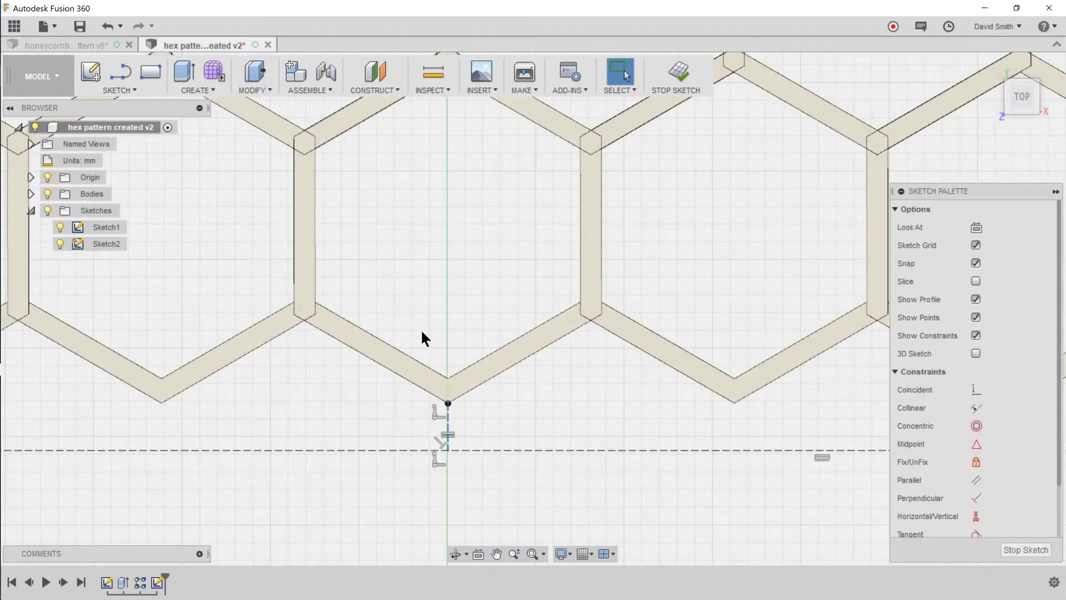
Step: Draw a small rectangle from the construction rectangle's top edge down over the tip of the middle top hexagon
scroll(423, 334, "down", 8)
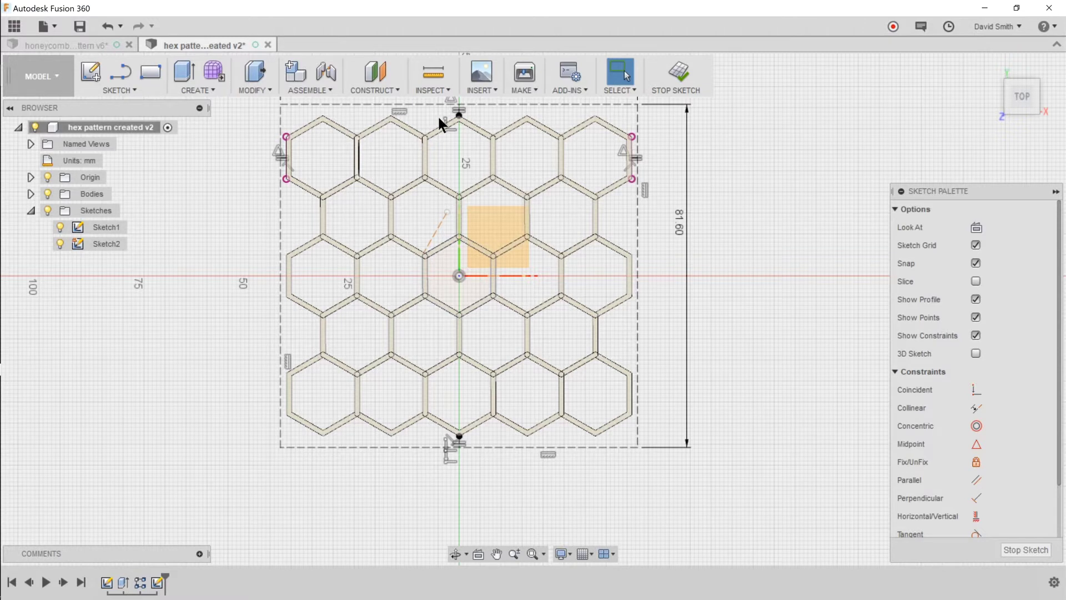
scroll(444, 111, "up", 5)
scroll(452, 98, "up", 1)
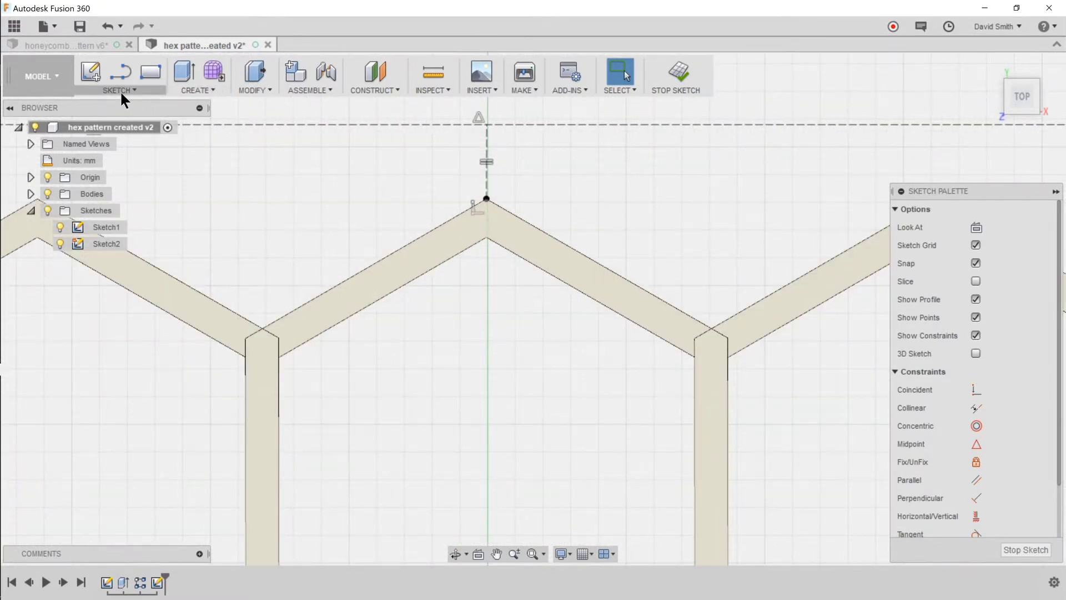
key("r")
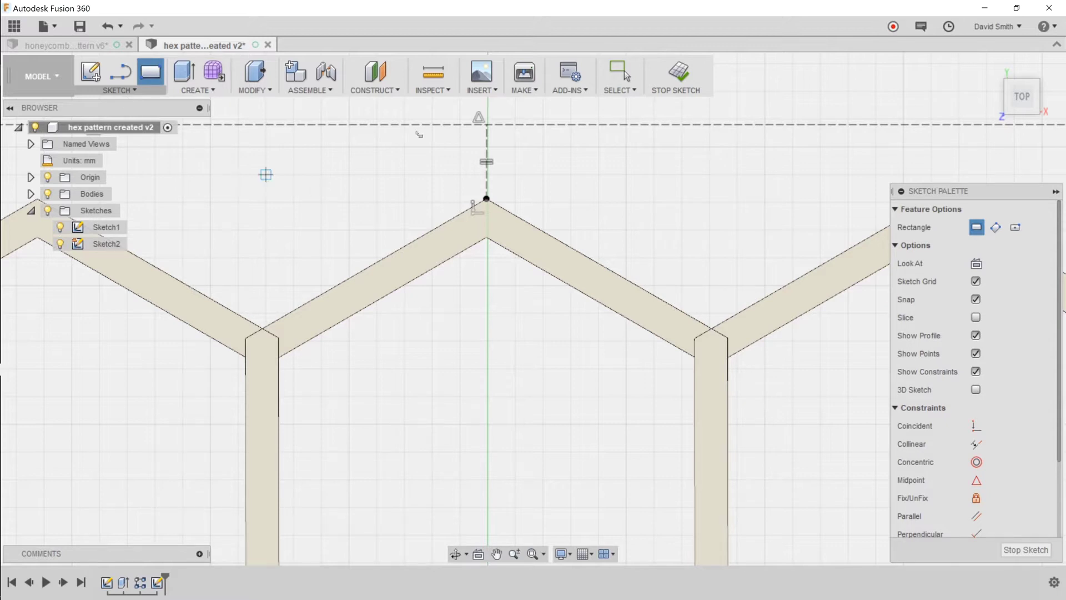
left_click(486, 199)
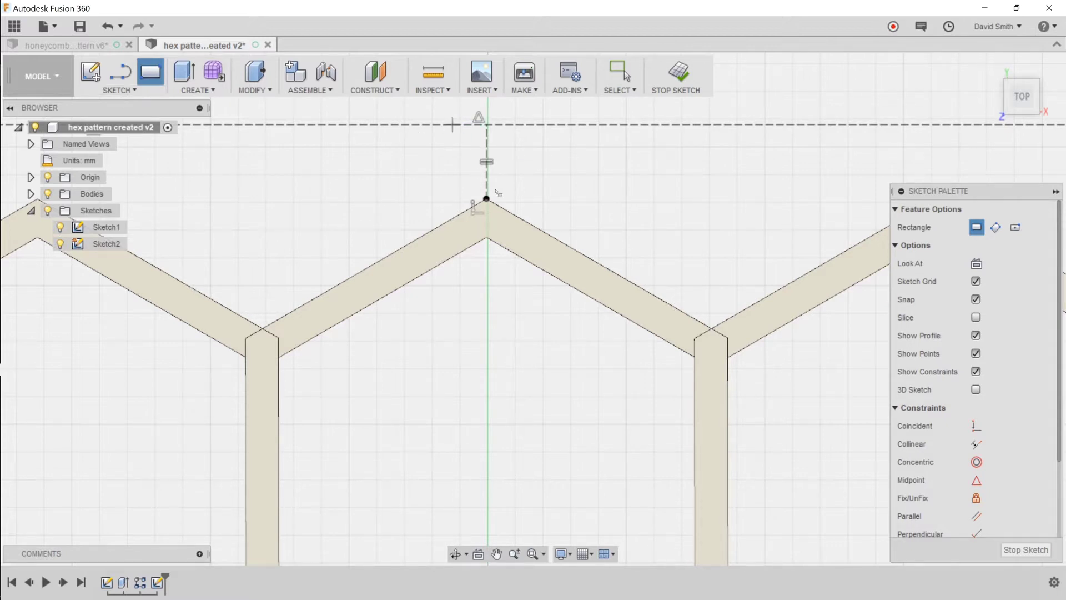
left_click(510, 234)
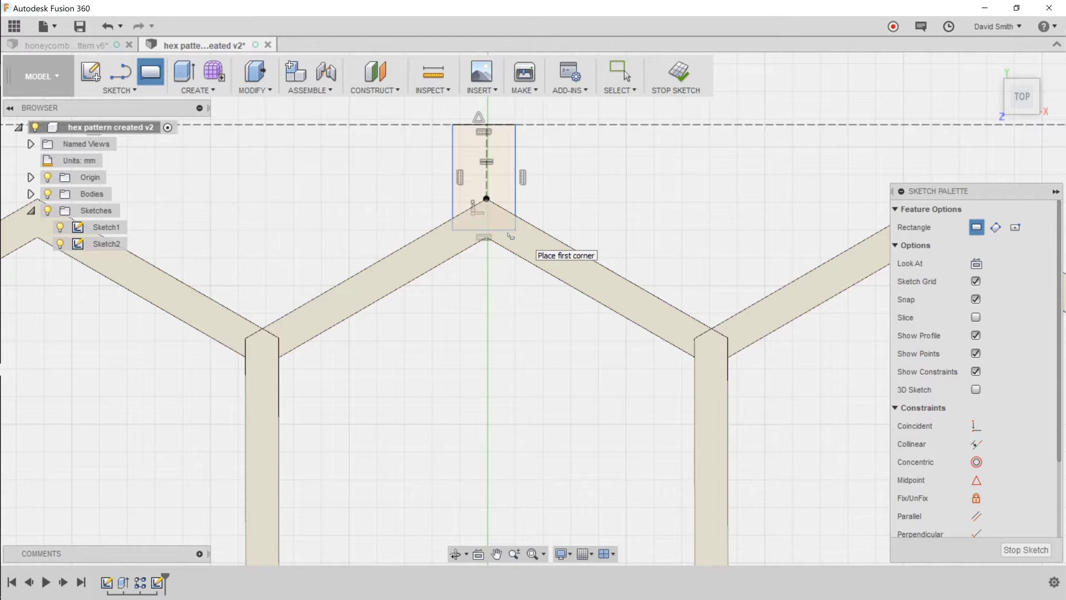
key("Escape")
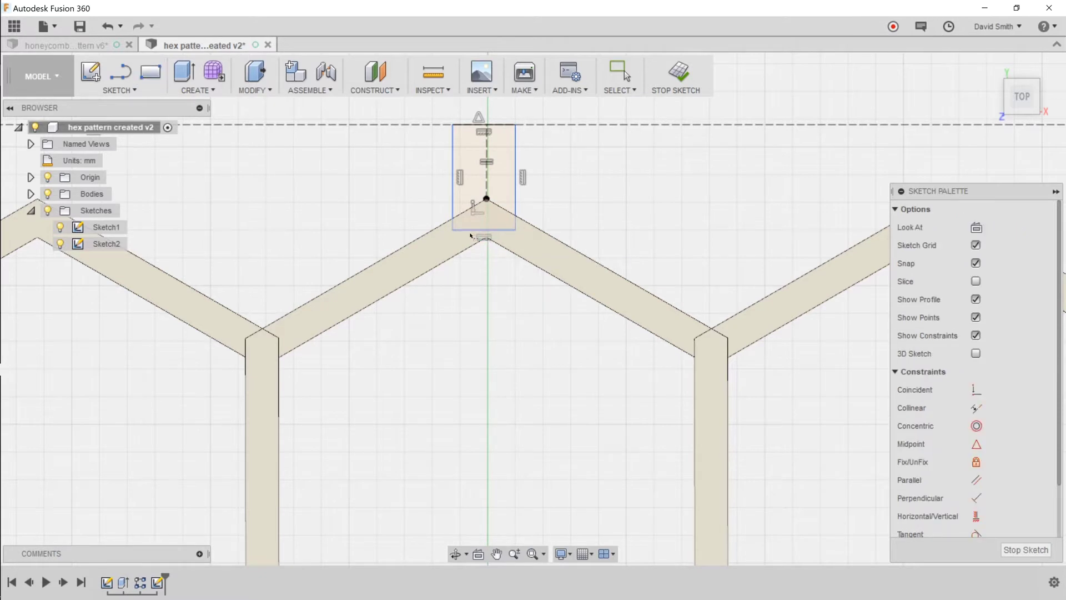
Step: Dimension the width of the small rectangle above the middle top hexagon with the wallThickness parameter
key("d")
left_click(468, 232)
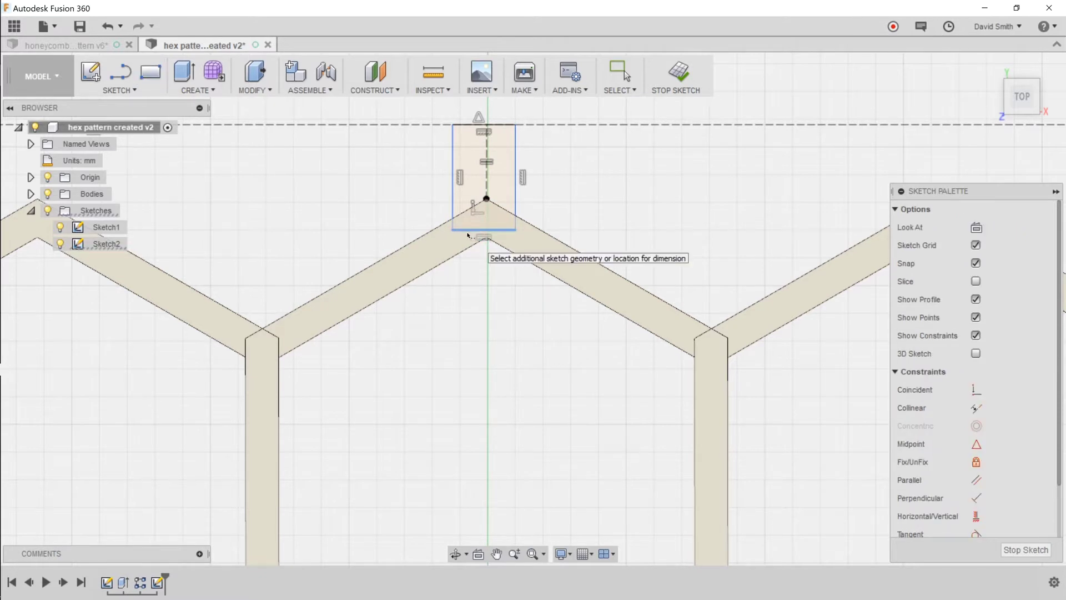
left_click(470, 282)
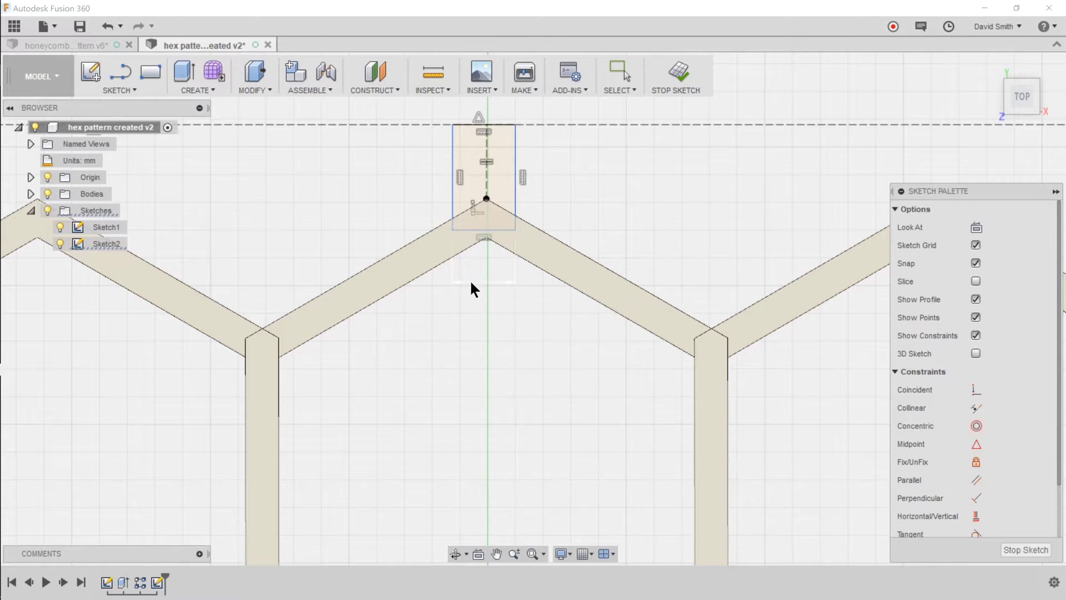
type("wal")
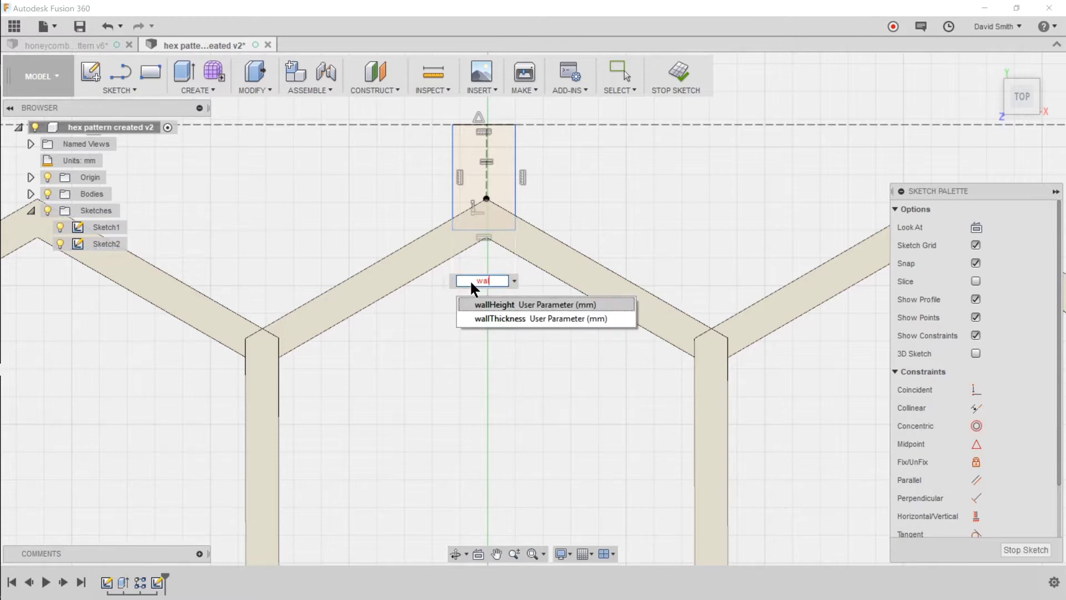
key("Down")
key("Return")
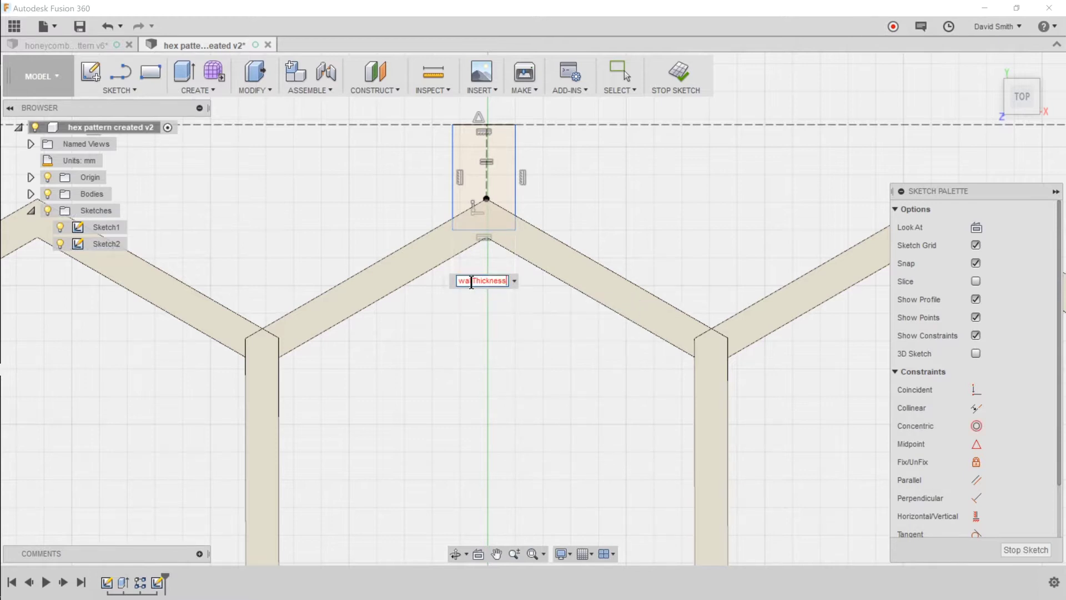
key("Return")
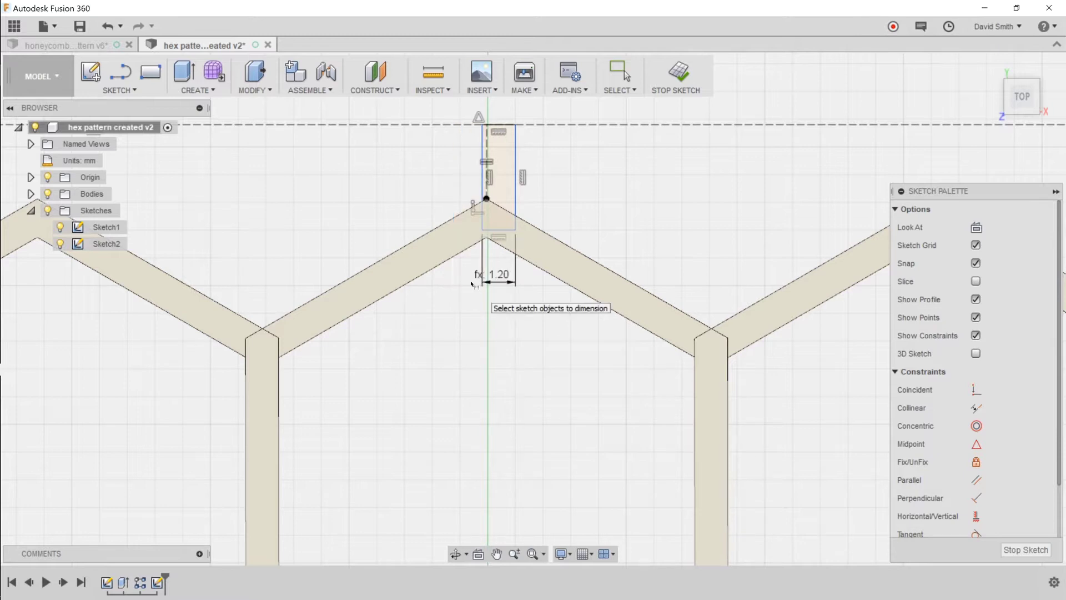
Step: Apply a Midpoint constraint between the small rectangle's top edge and the upper endpoint of the short construction line
left_click(976, 444)
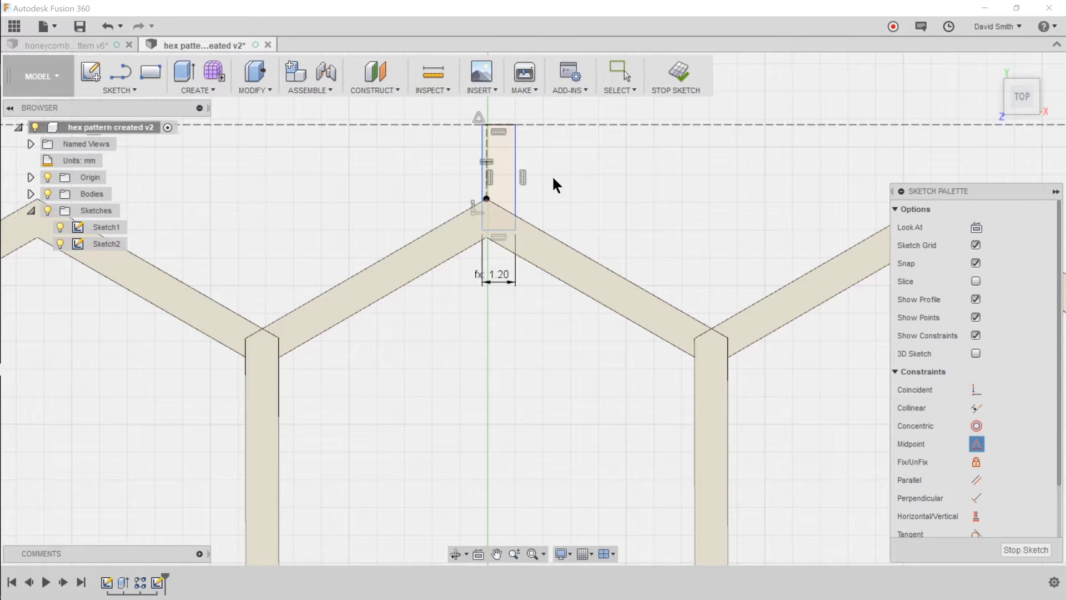
left_click(500, 131)
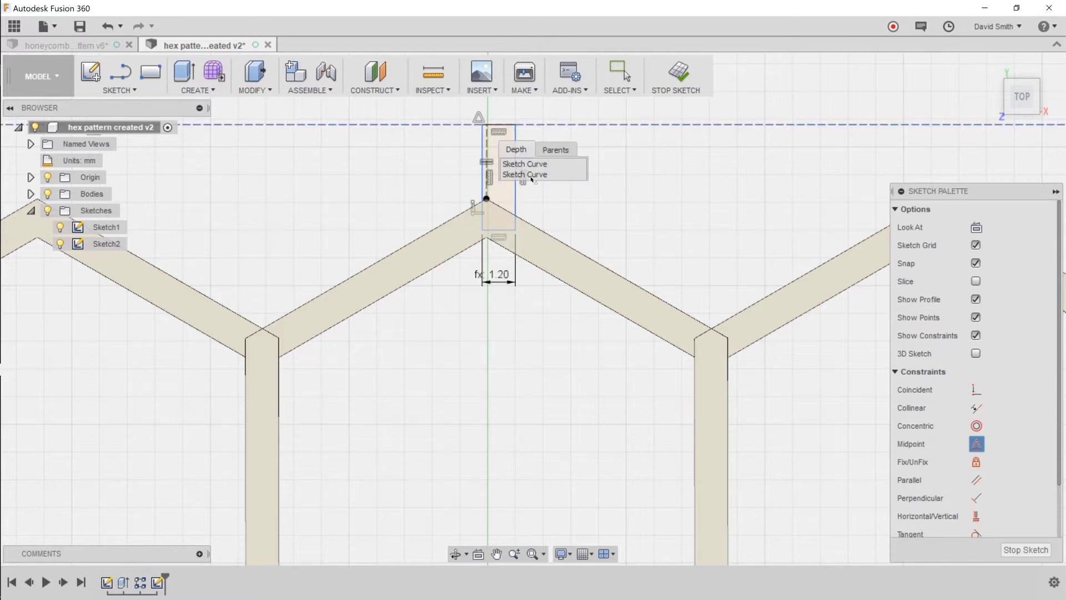
left_click(533, 168)
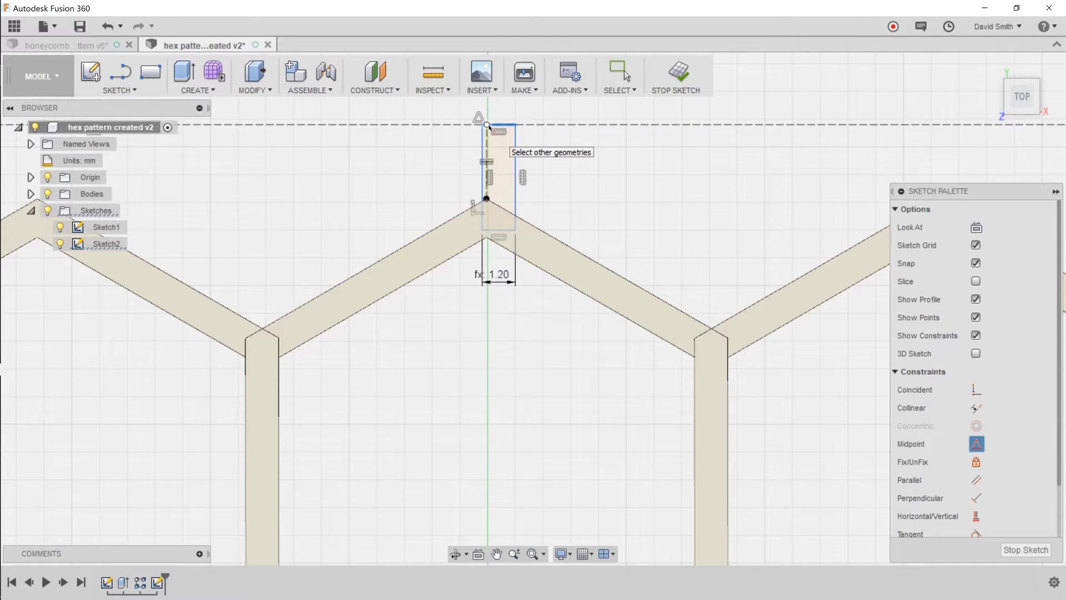
left_click(487, 125)
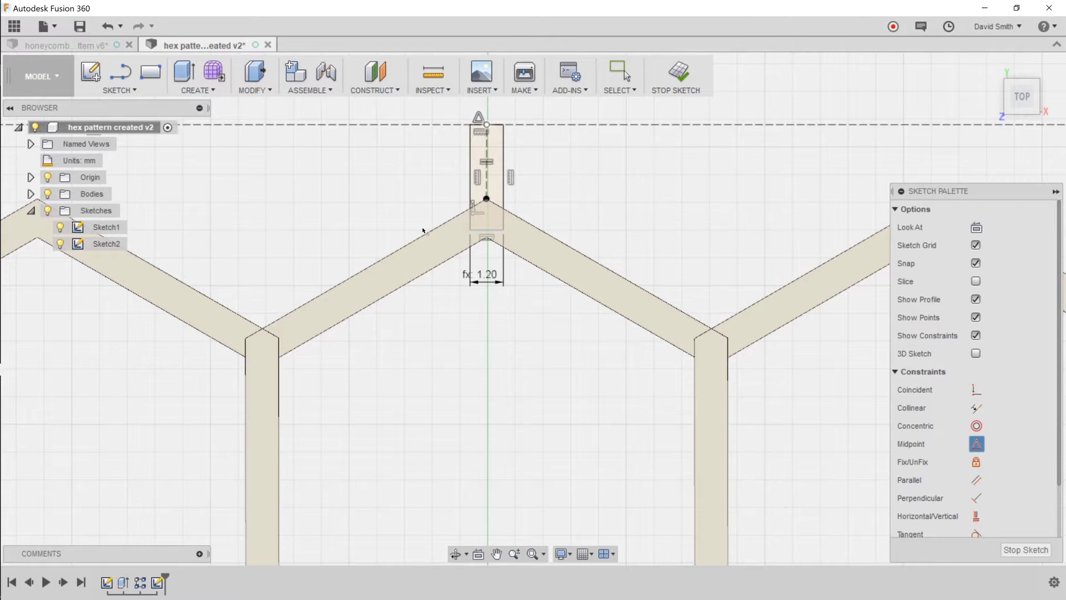
Step: Draw a rectangle about 1.9 by 3.6 mm from the construction rectangle's bottom edge up over the middle bottom hexagon's tip
scroll(469, 247, "down", 8)
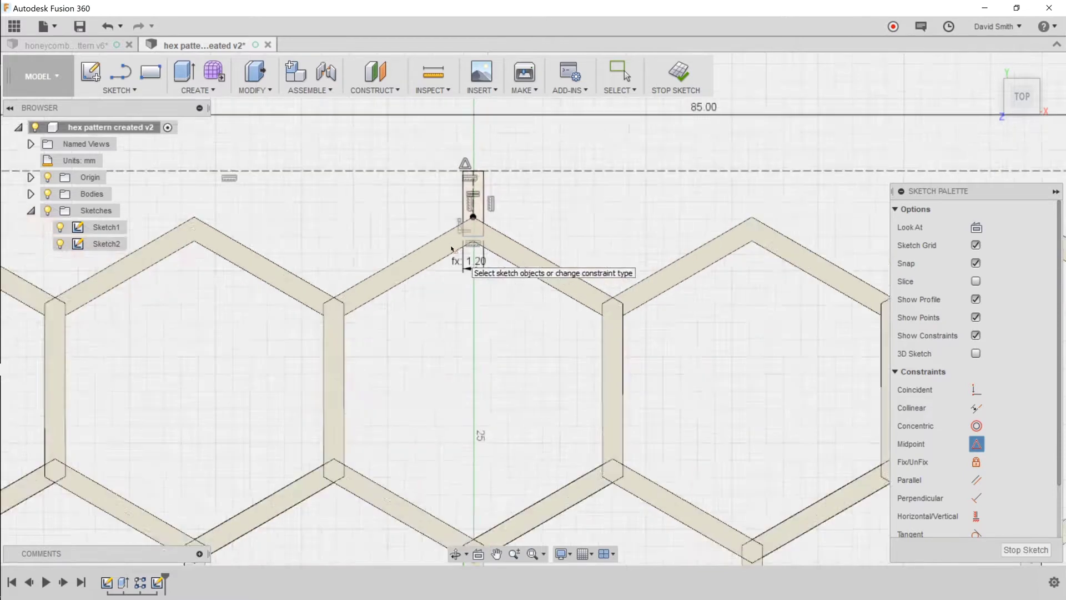
scroll(461, 531, "up", 4)
scroll(461, 532, "up", 6)
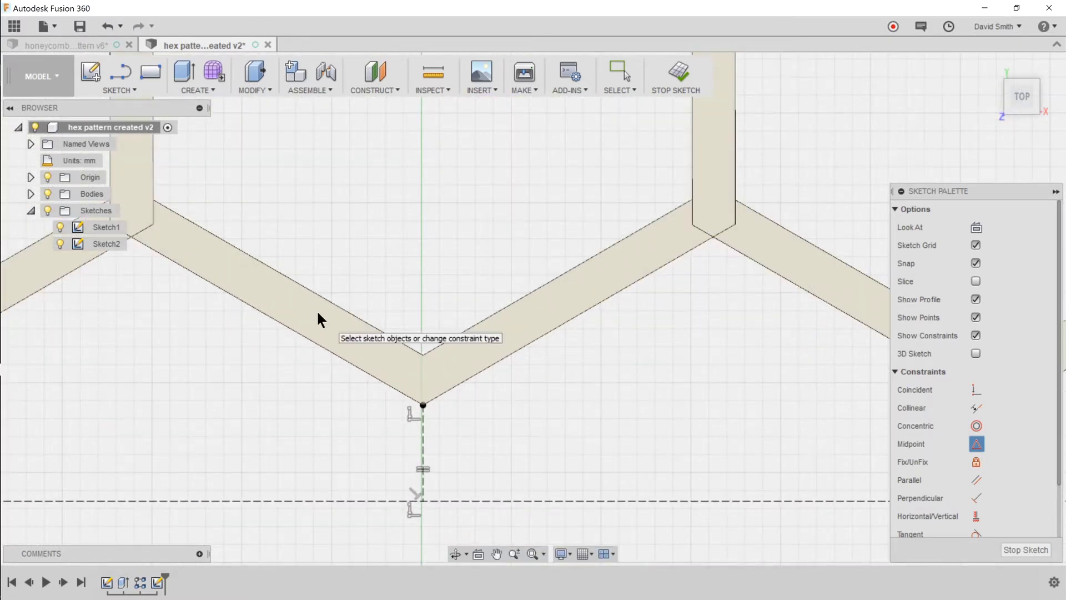
key("r")
left_click(387, 501)
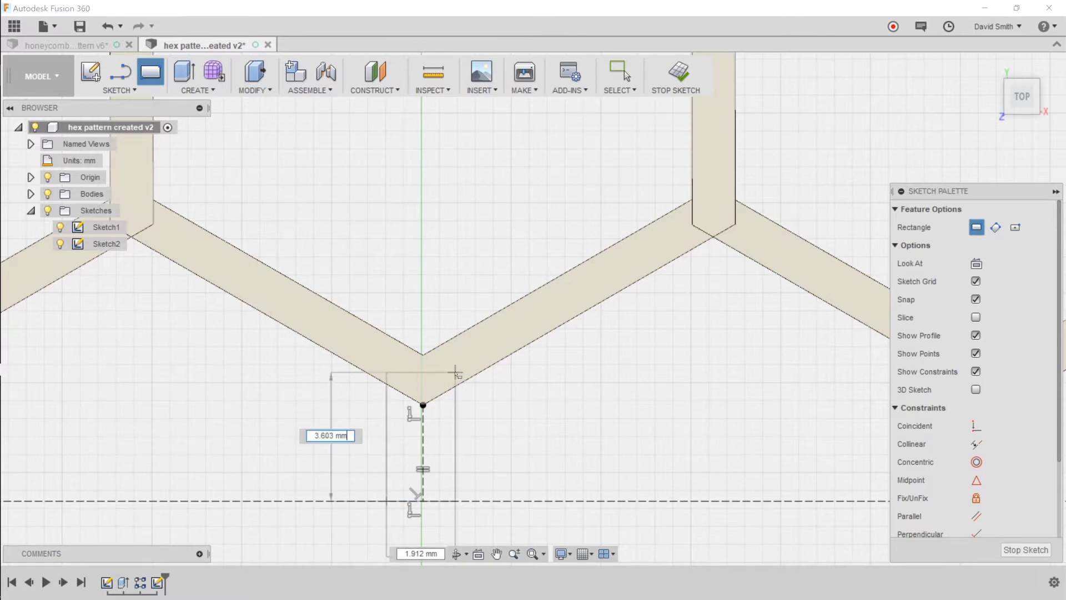
left_click(455, 372)
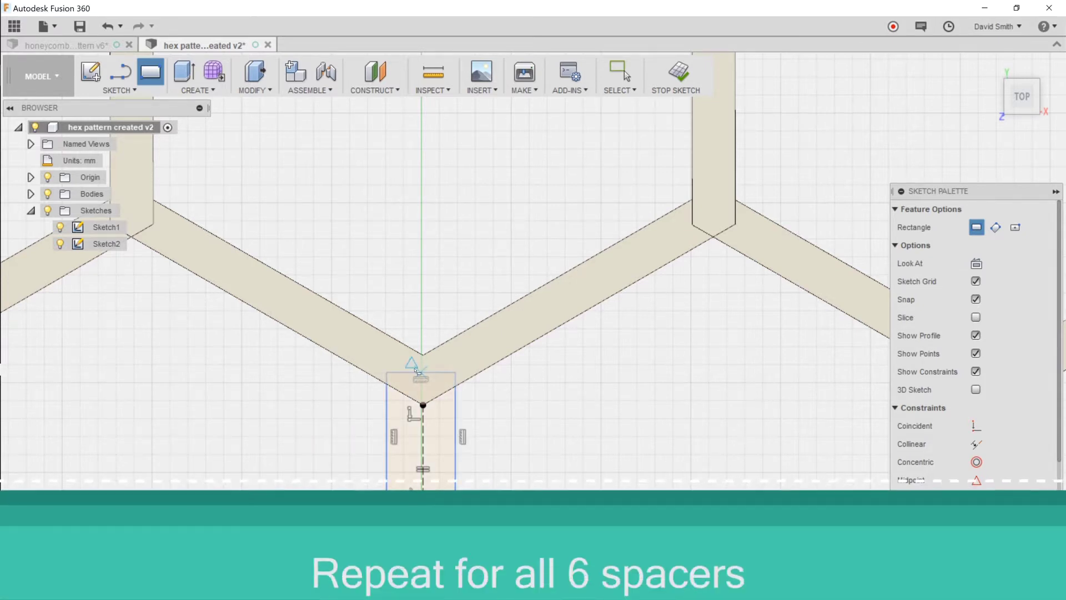
Step: Place a width dimension on the upper edge of the small rectangle at the middle bottom hexagon
key("d")
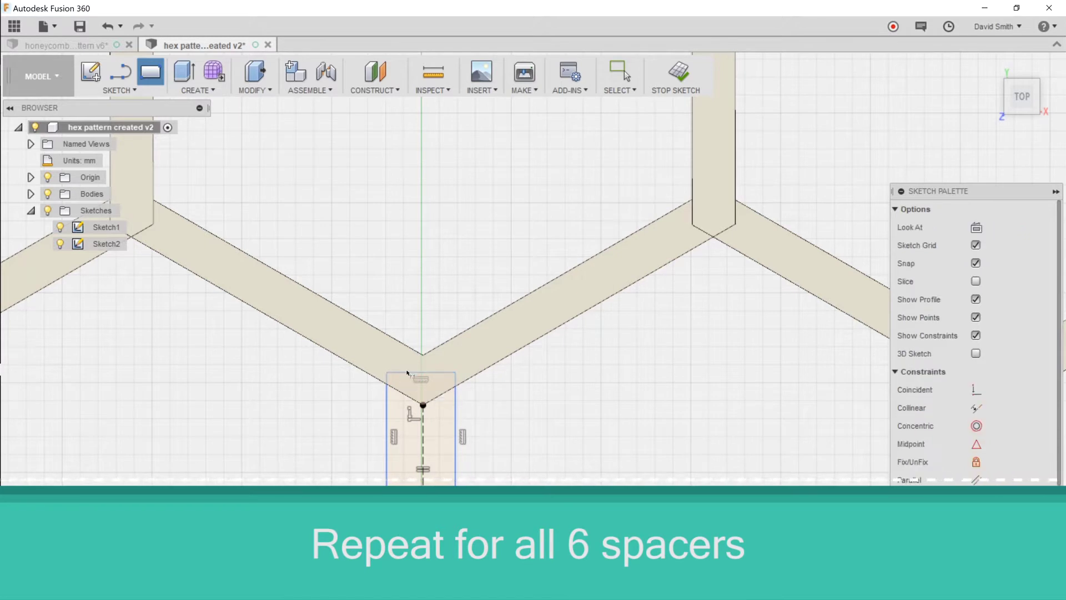
left_click(407, 374)
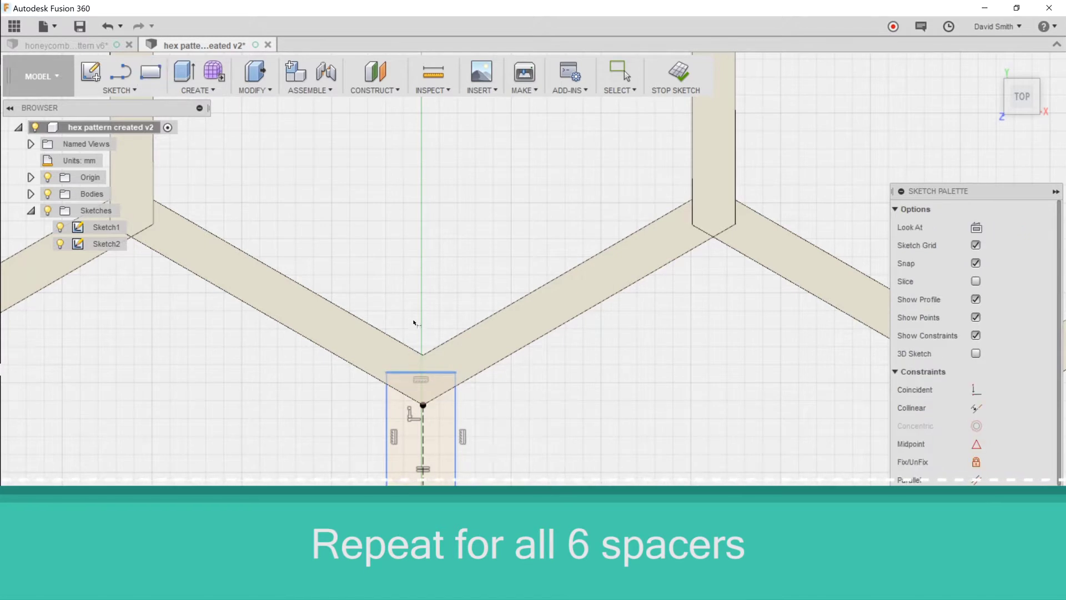
left_click(411, 299)
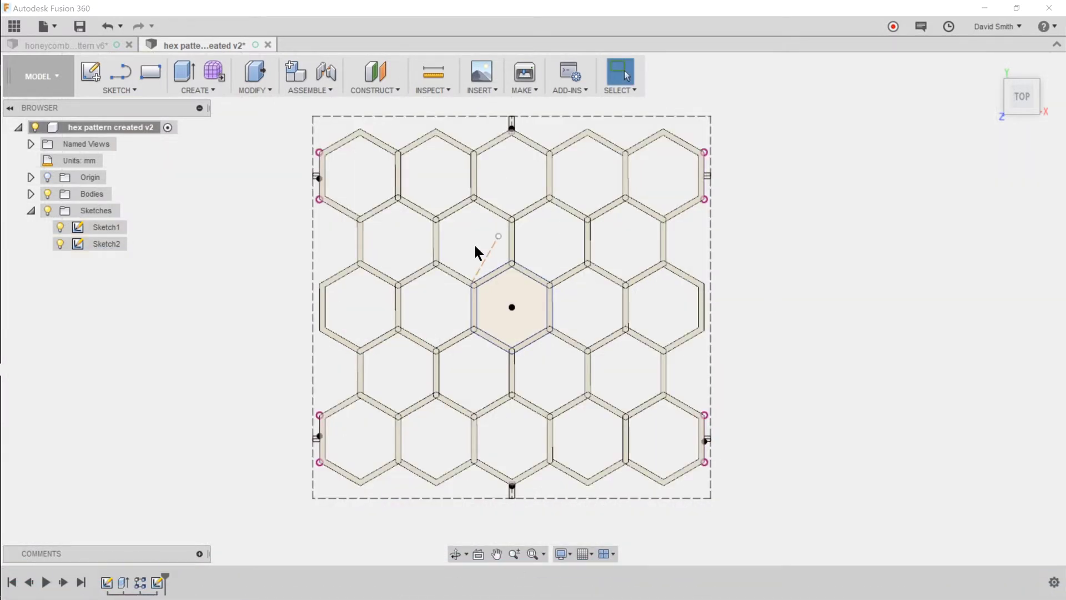
Step: Start an extrusion with the six small spacer rectangles around the honeycomb as its profiles
left_click(991, 66)
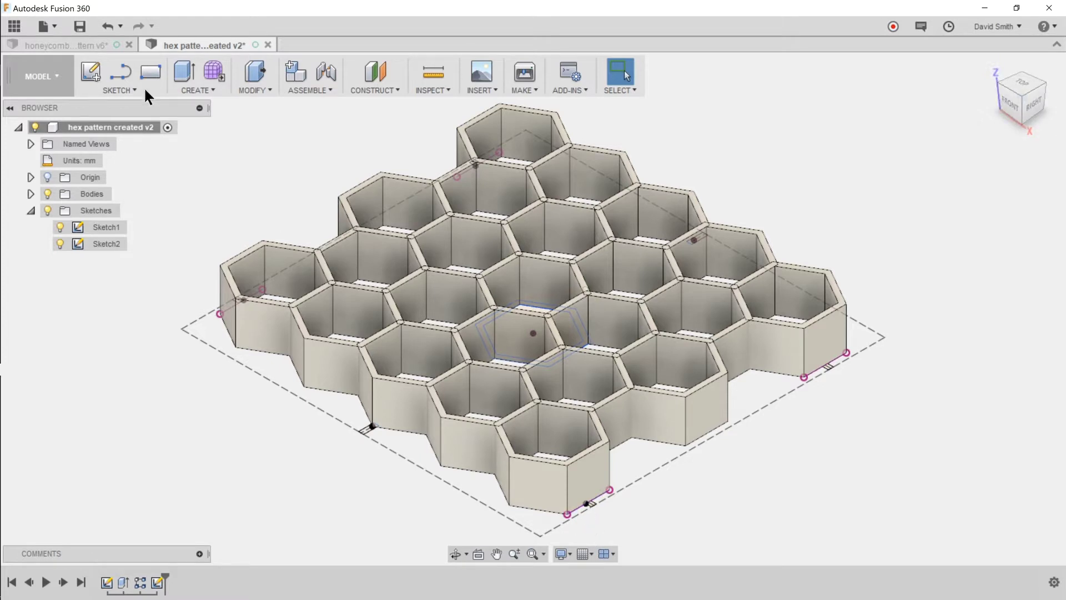
left_click(178, 72)
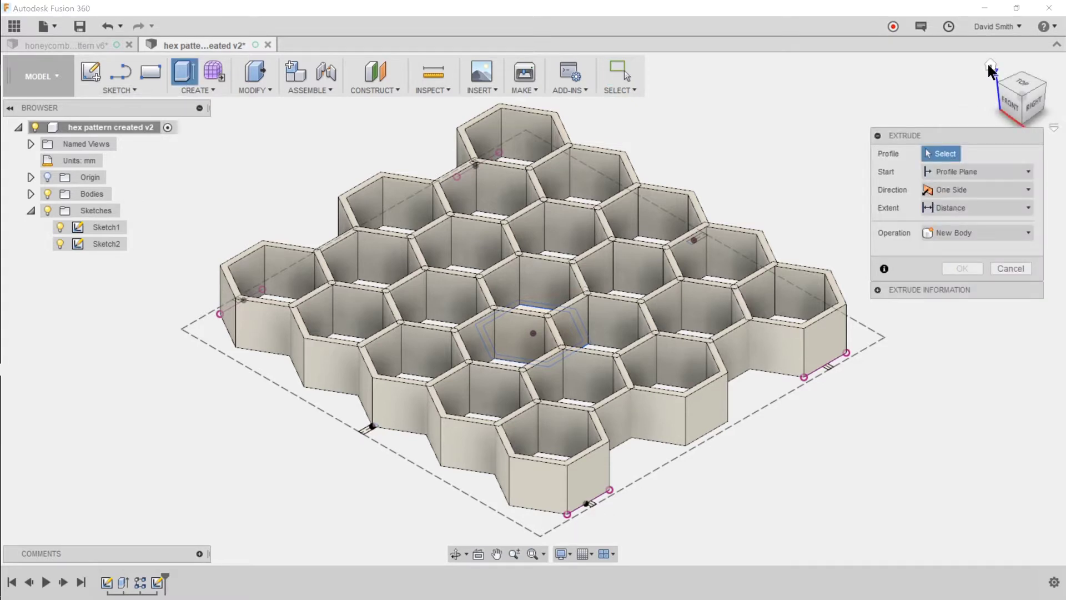
left_click(1021, 89)
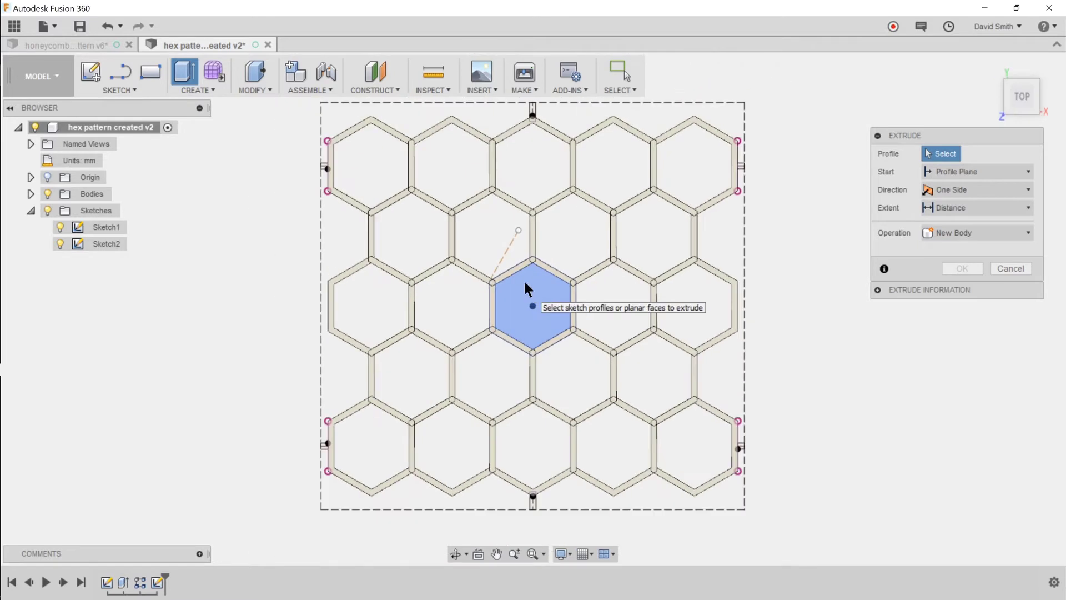
left_click(532, 114)
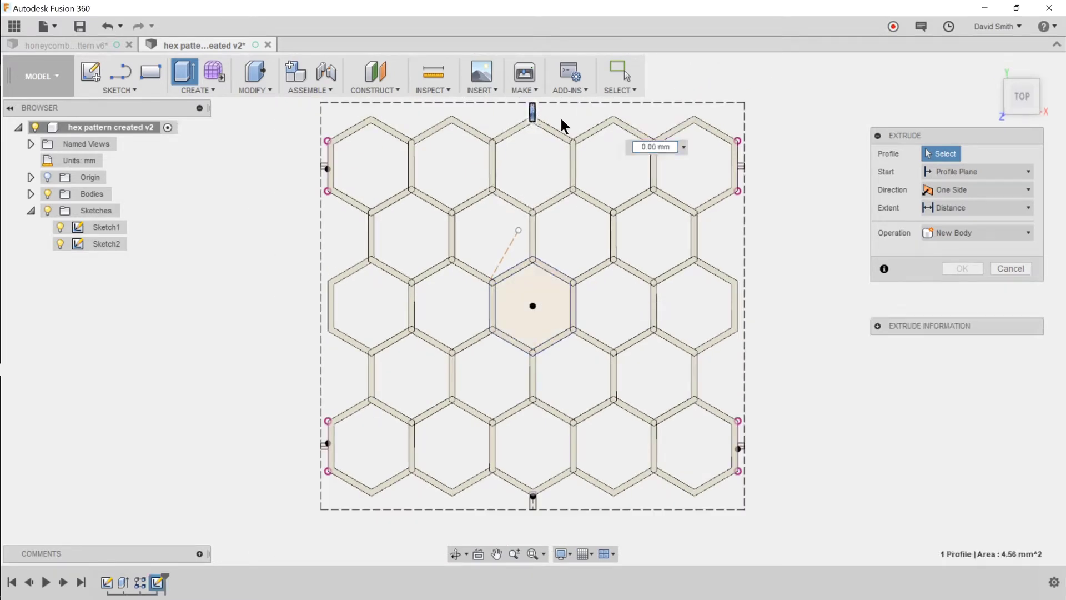
left_click(741, 167)
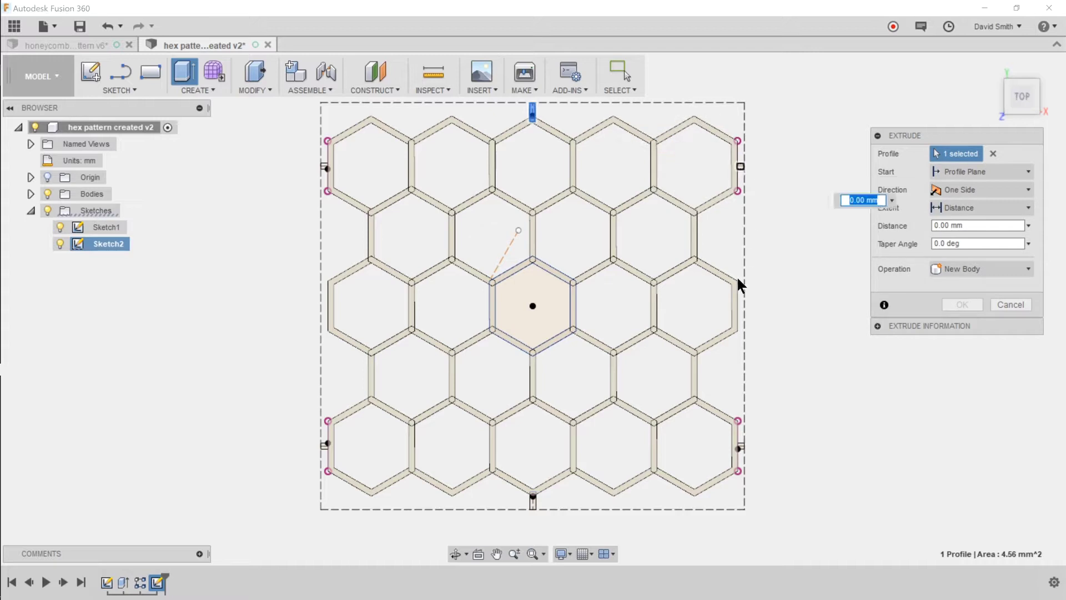
left_click(741, 446)
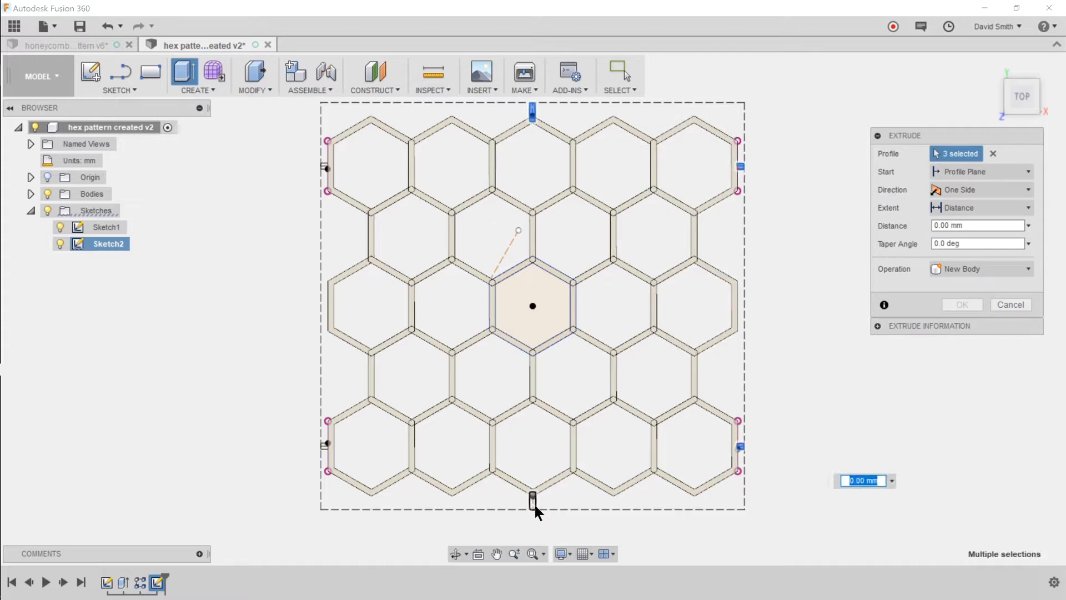
left_click(532, 501)
left_click(323, 446)
left_click(324, 167)
Step: Extrude the six selected spacer profiles by the wallHeight parameter, joining them to the honeycomb
left_click(964, 226)
left_click_drag(964, 226, 927, 224)
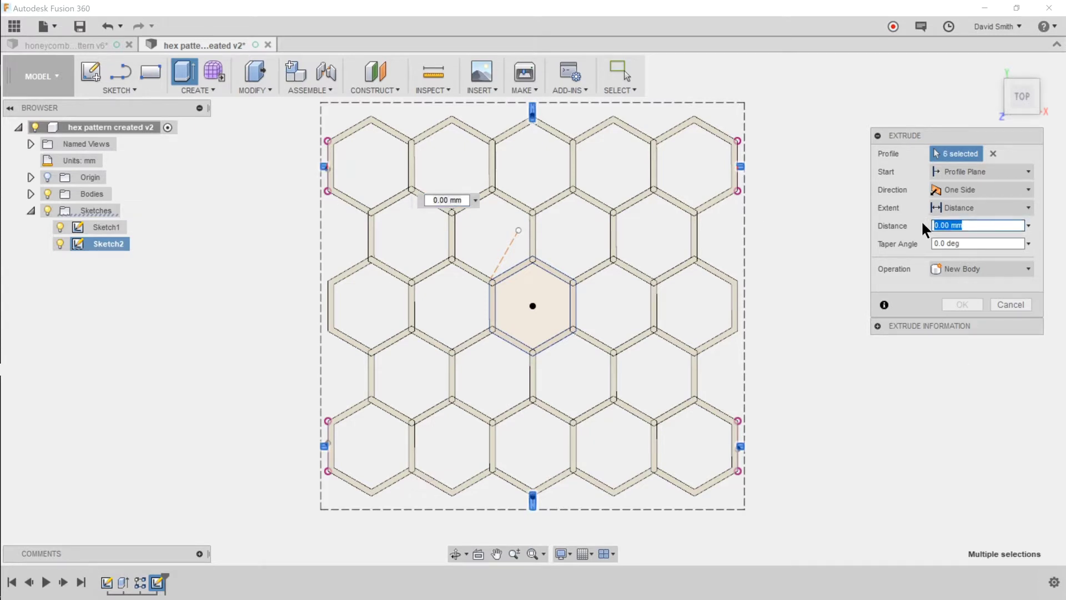
type("wal")
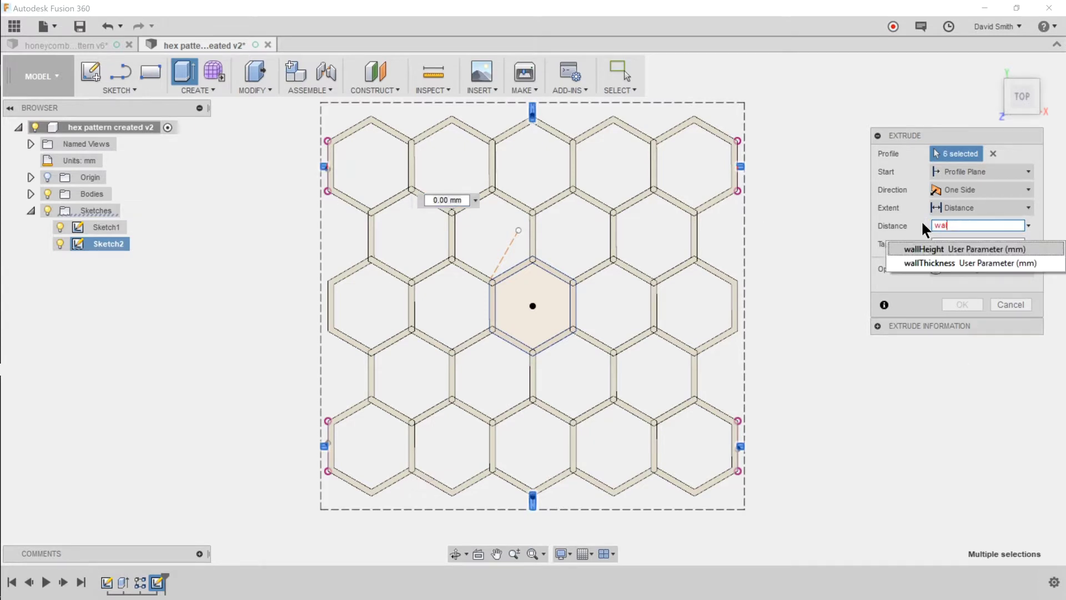
left_click(925, 249)
left_click(978, 267)
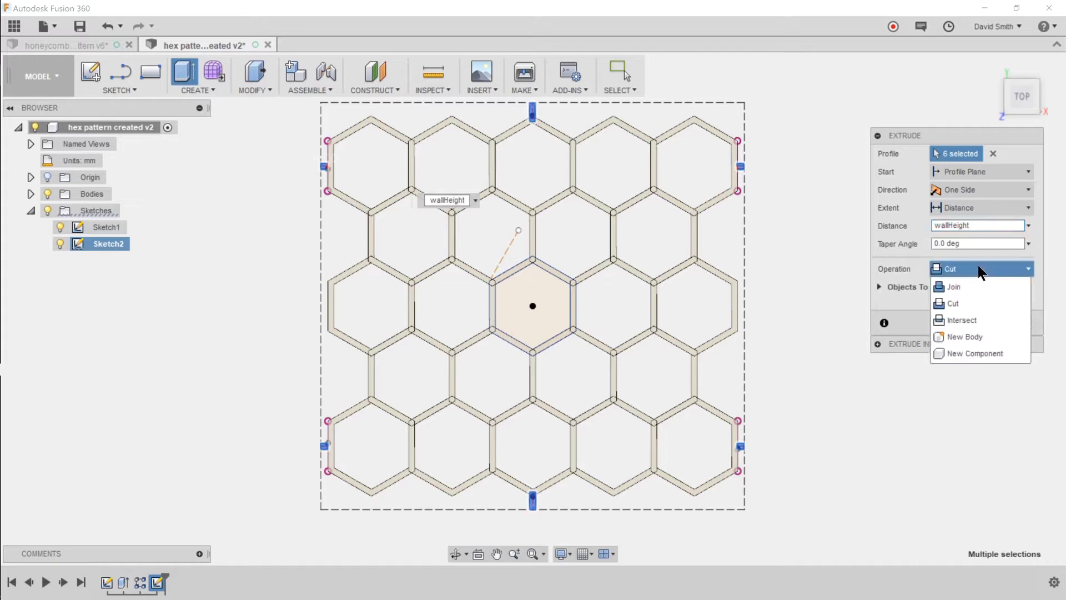
key("Escape")
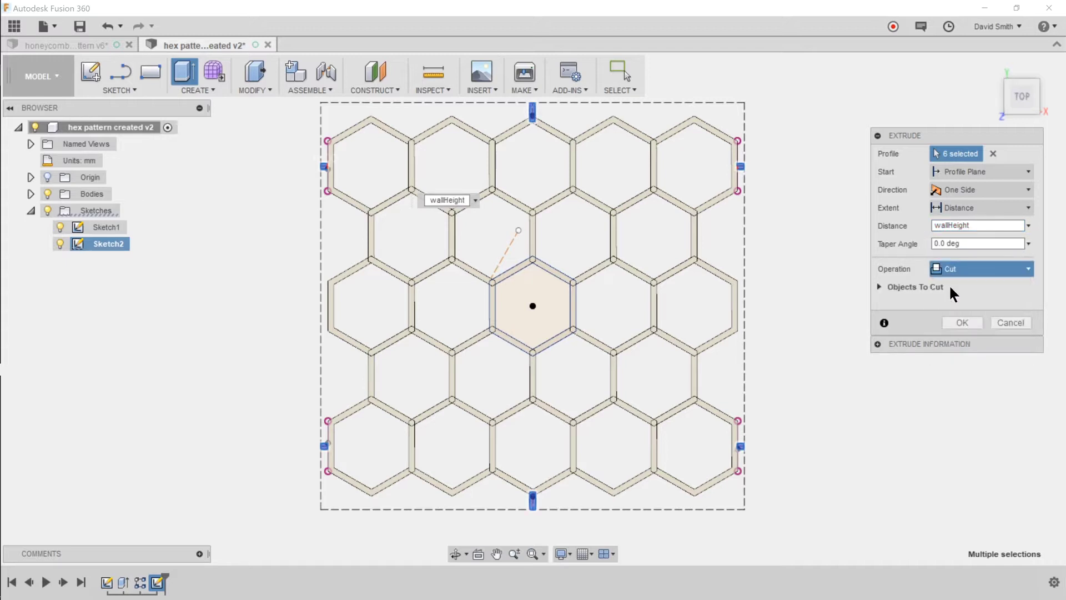
scroll(955, 271, "up", 1)
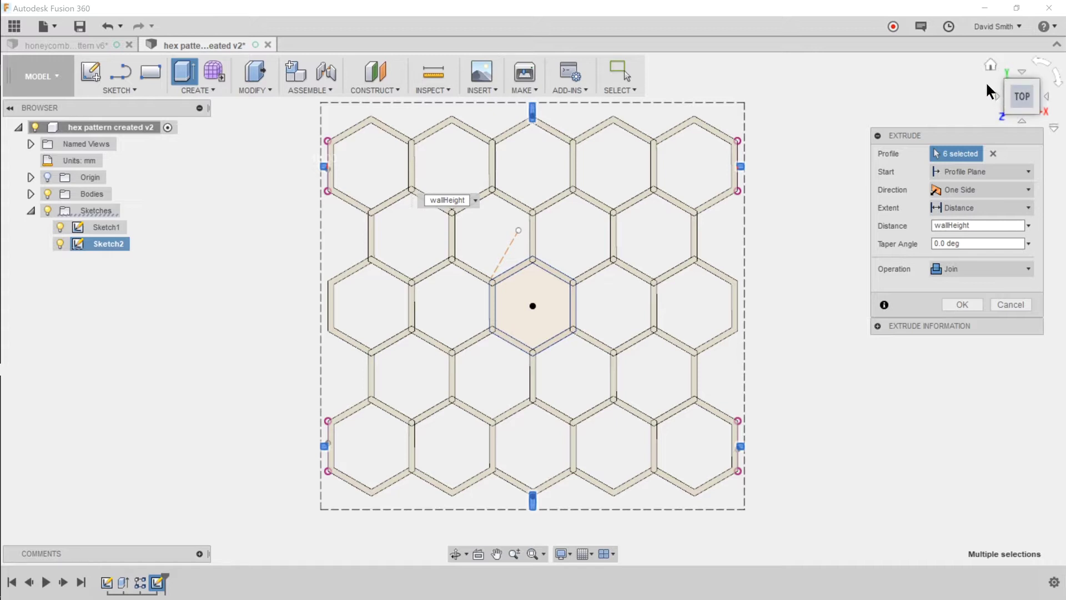
left_click(989, 66)
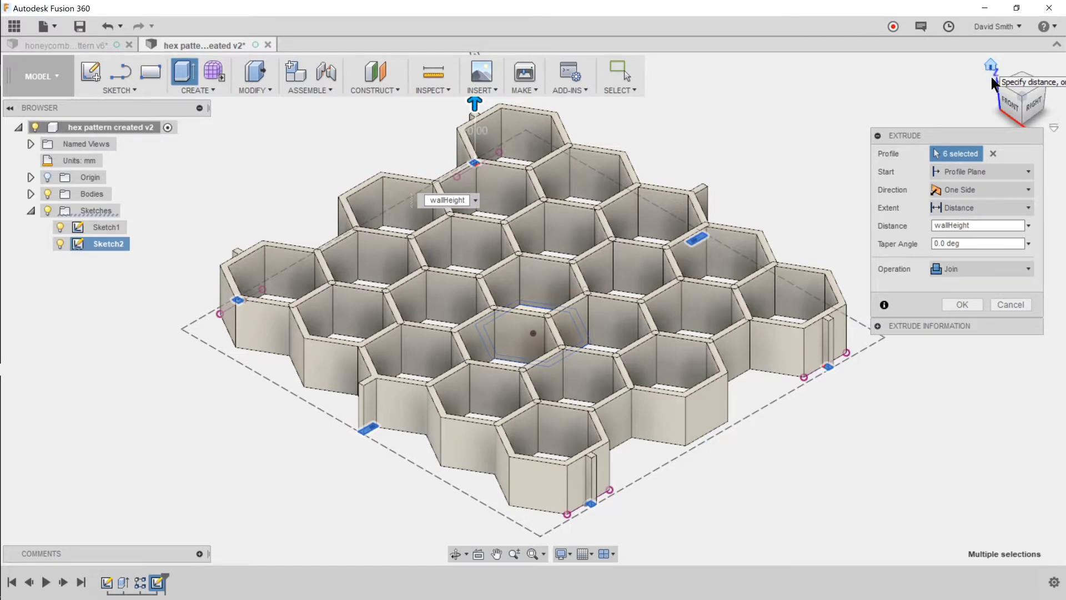
left_click(960, 305)
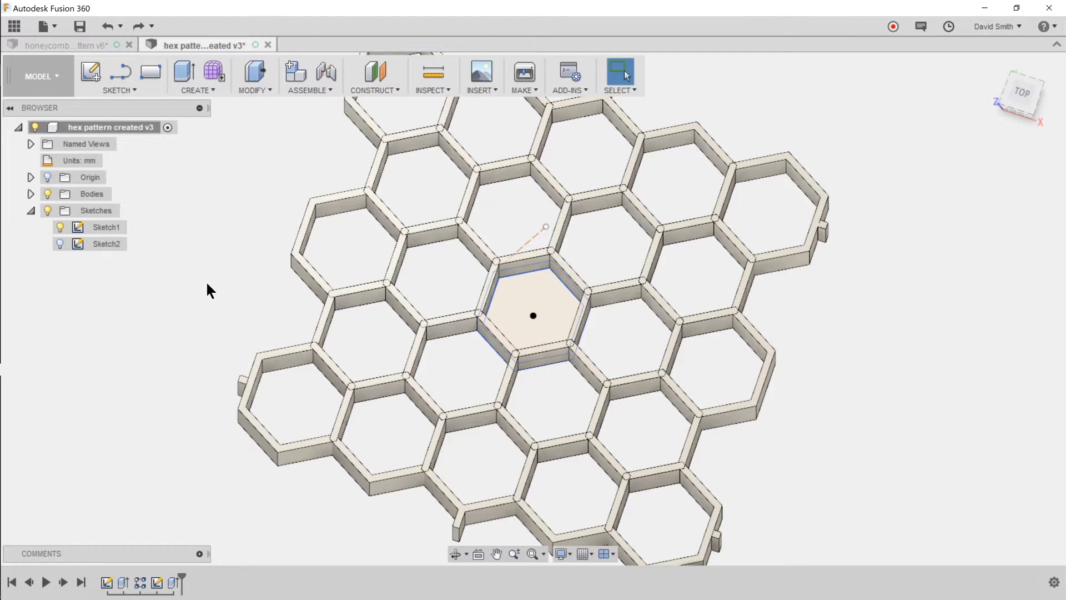
Step: Extrude the top faces of the four hexagon cells diagonally around the center by 80 mm, joining them to the honeycomb
left_click(185, 75)
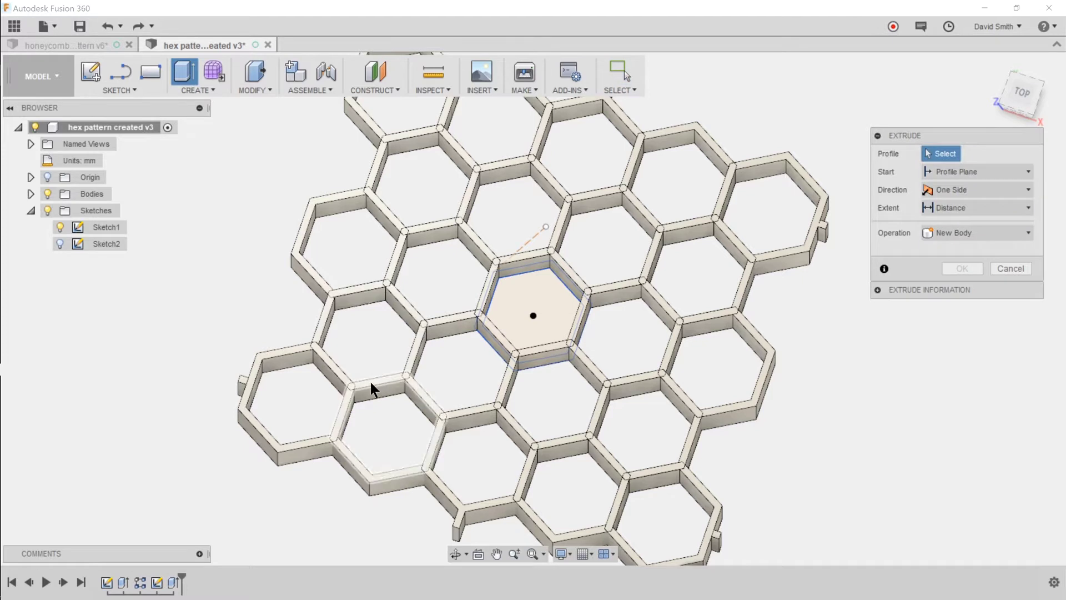
left_click(333, 365)
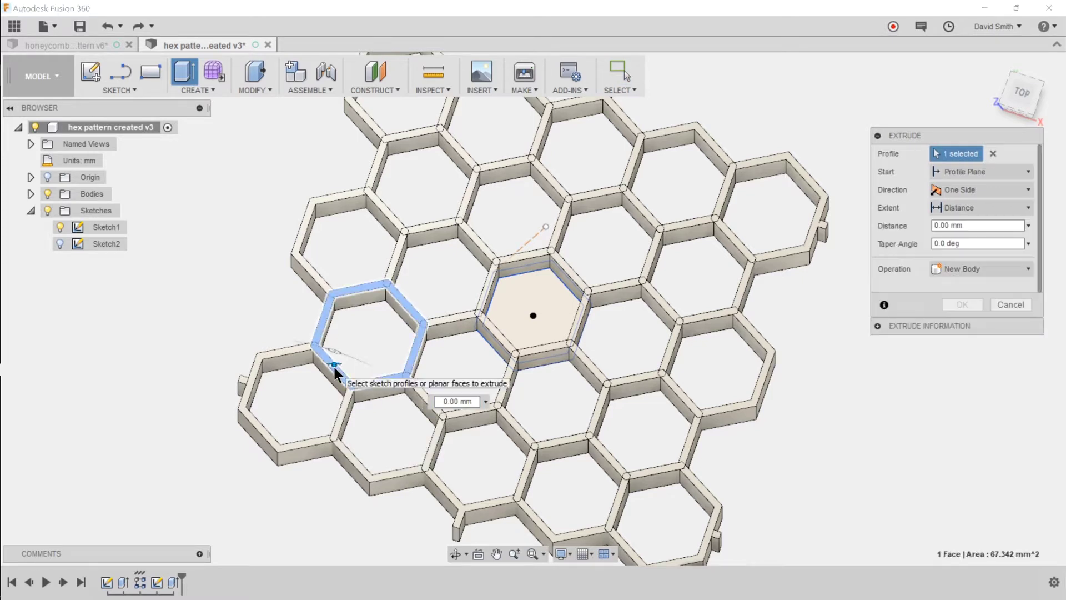
left_click(608, 455)
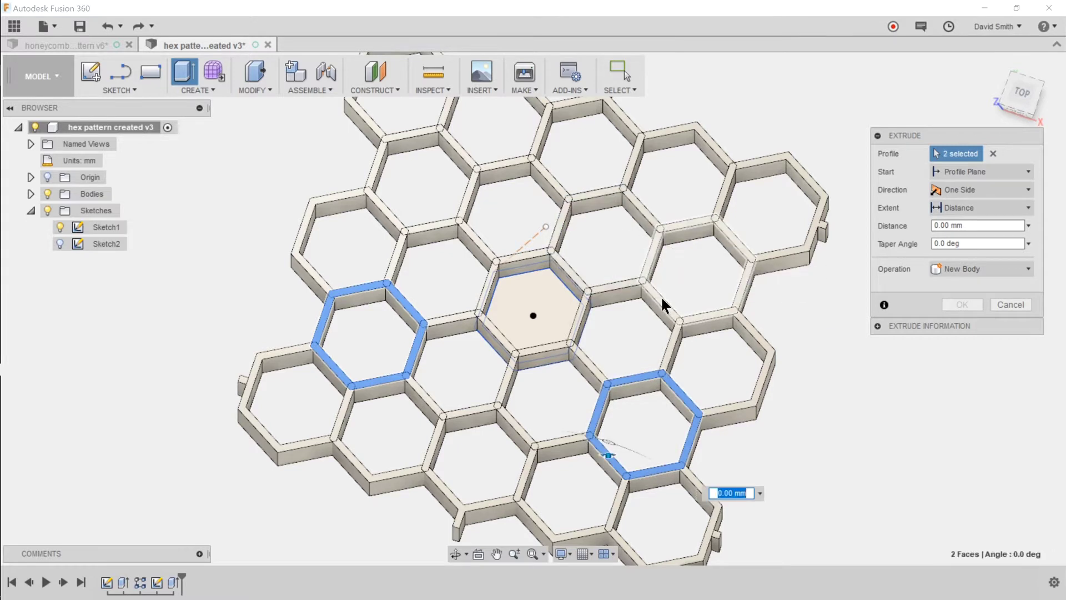
left_click(662, 299)
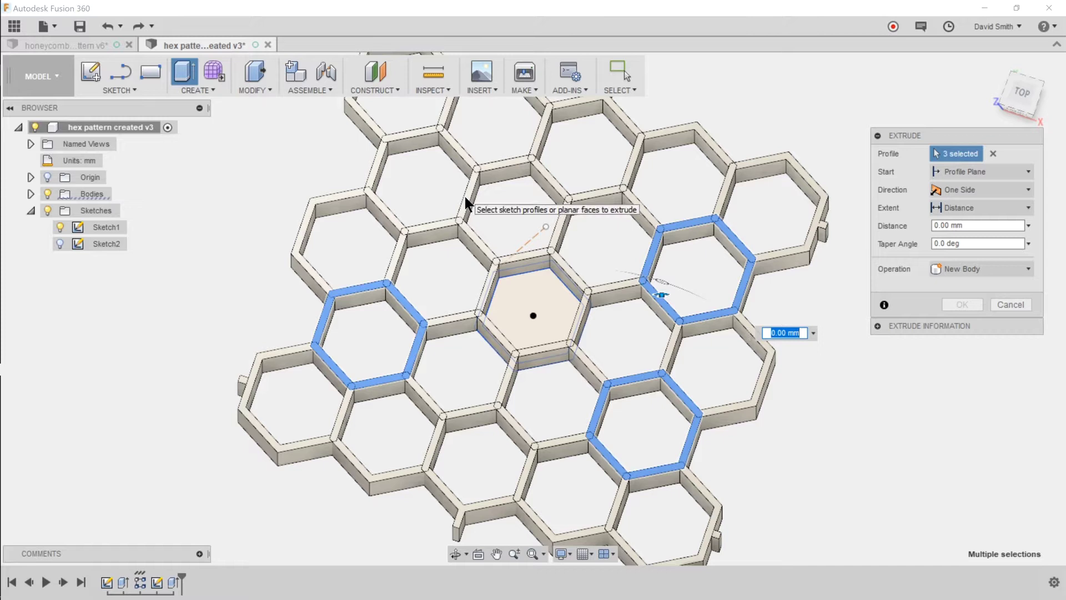
left_click(458, 149)
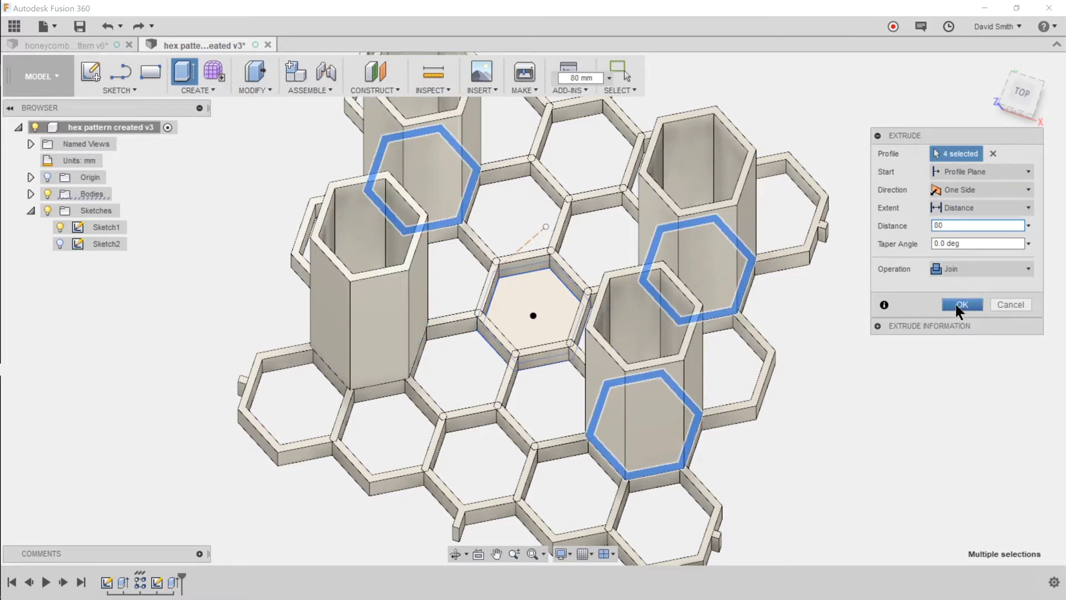
left_click(956, 304)
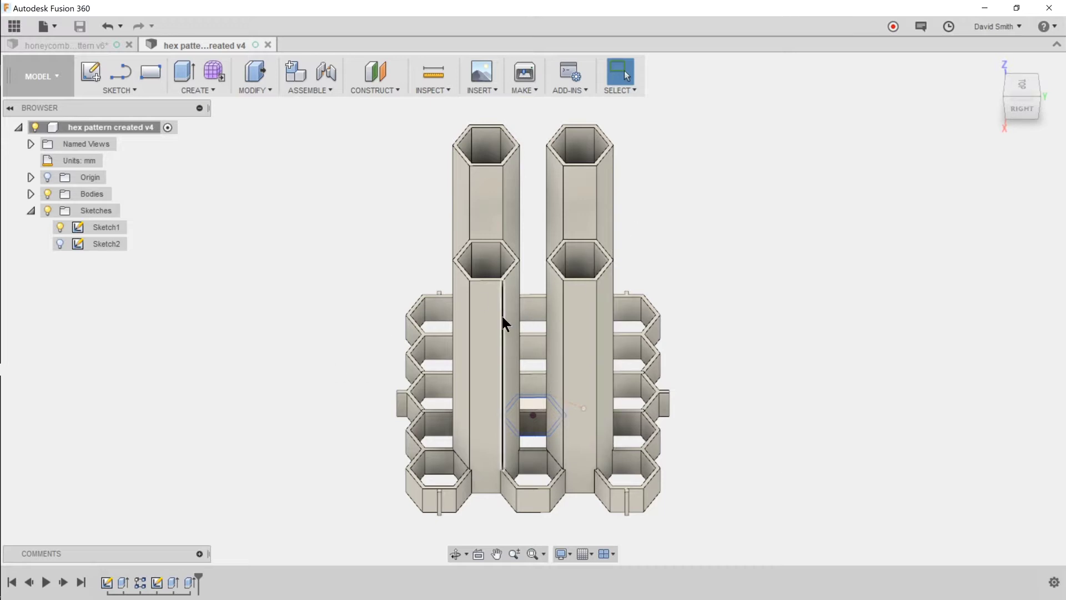
Step: Measure the distance between the outer vertical edges of the front faces on the two front hexagonal tubes
key("i")
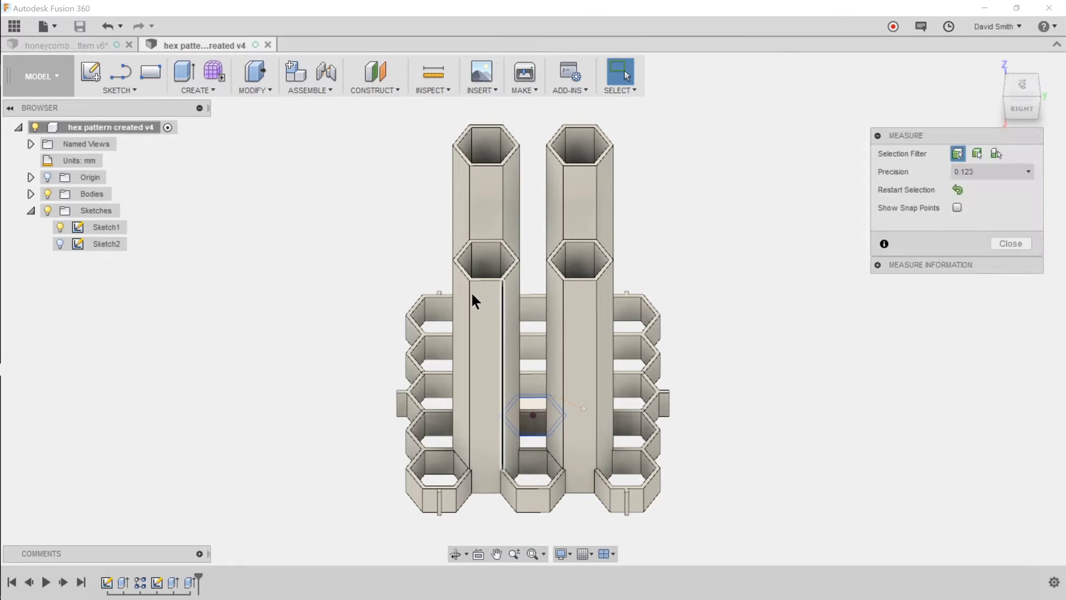
left_click(595, 298)
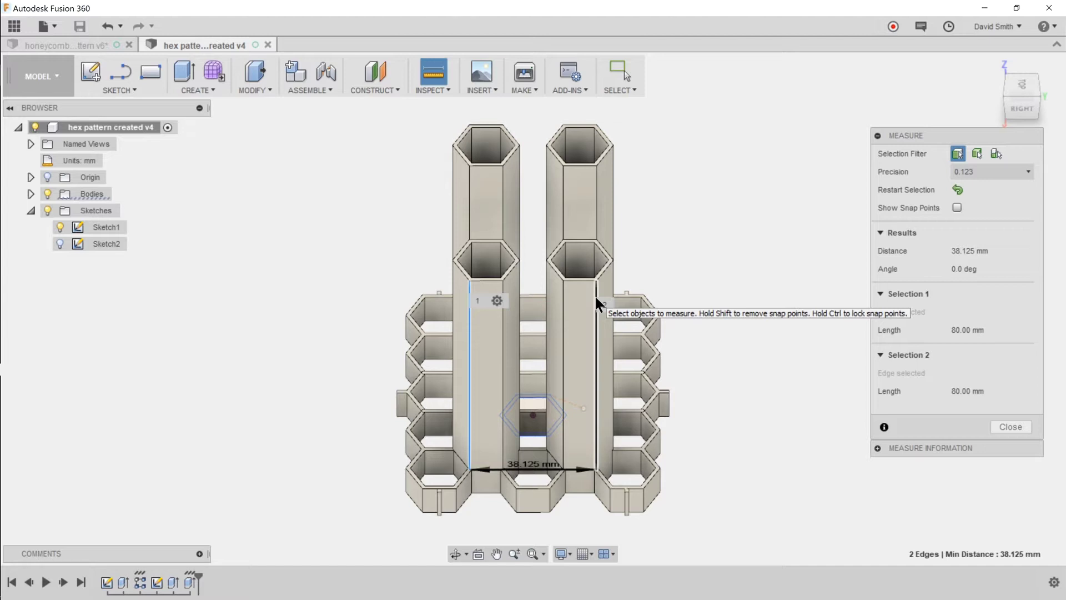
key("Escape")
Step: Start a sketch on the front face of the left front tube and place a point on that face's outer edge near the top
left_click(106, 88)
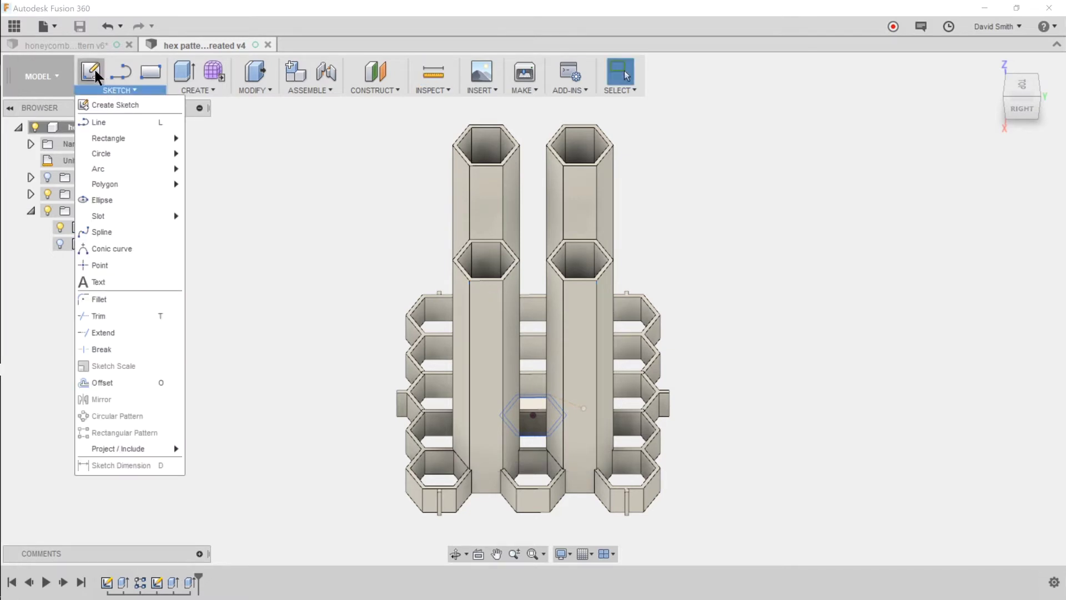
left_click(94, 69)
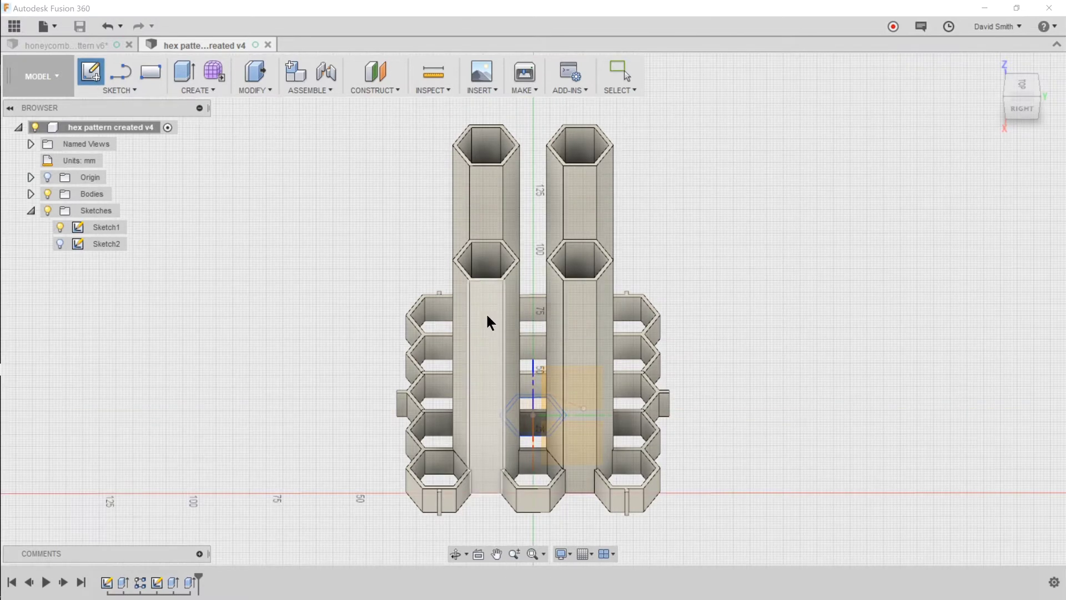
left_click(487, 322)
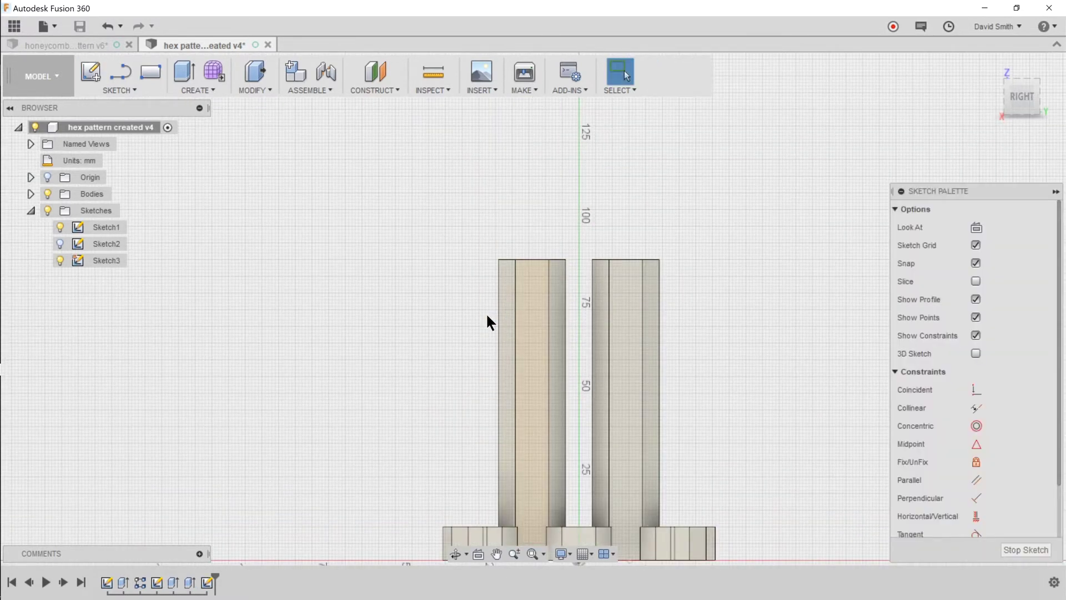
left_click(115, 90)
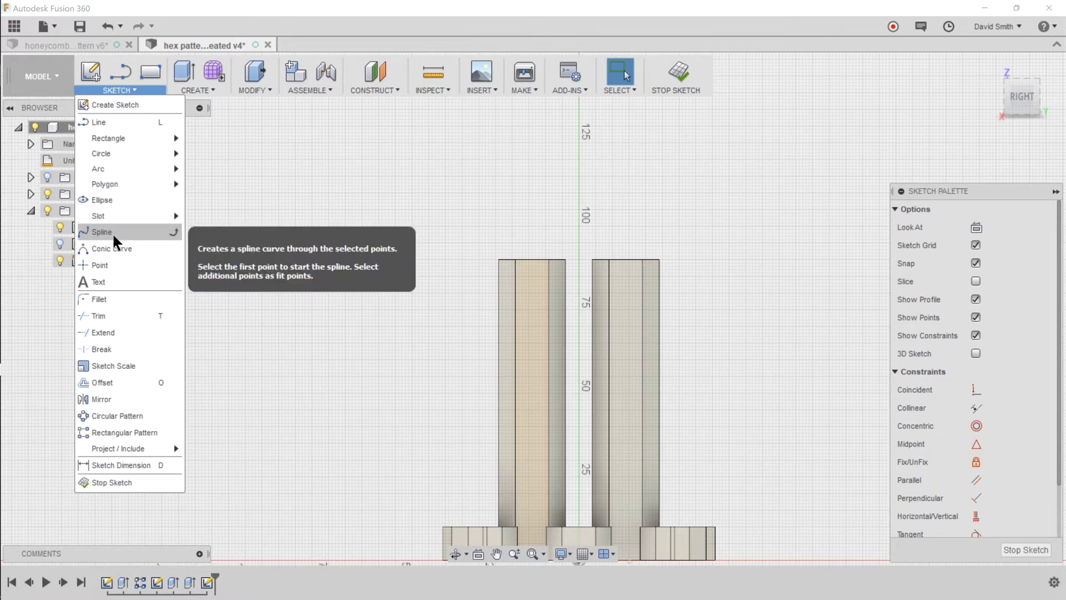
left_click(99, 266)
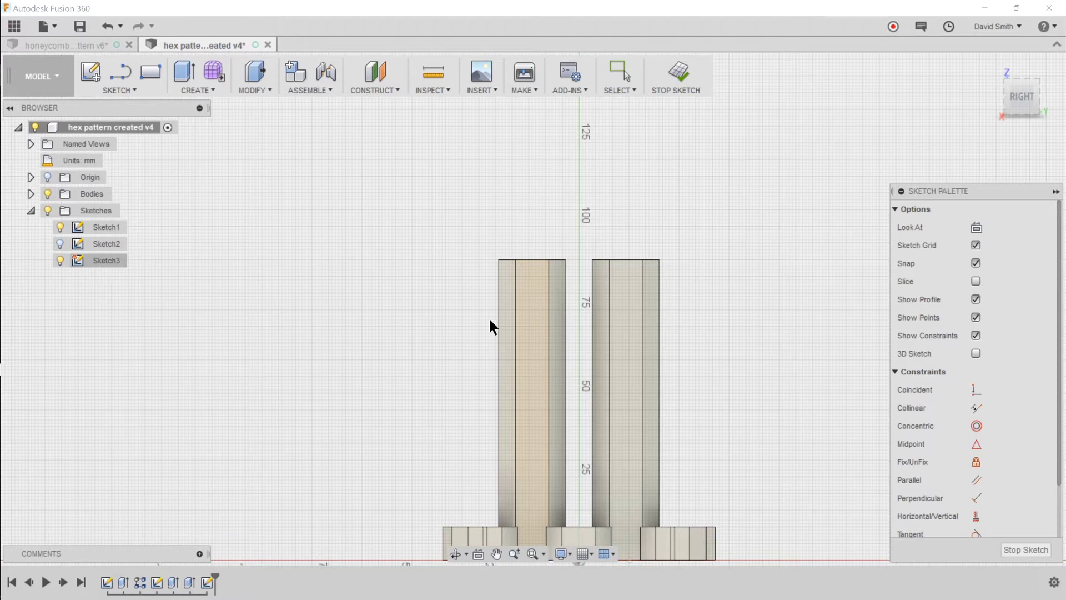
left_click(515, 278)
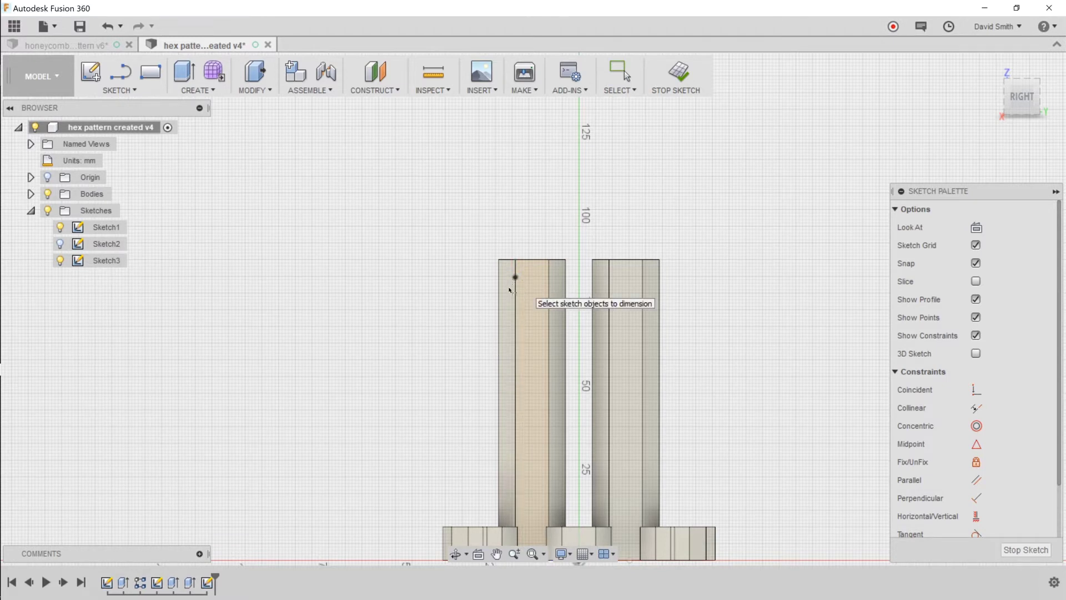
Step: Dimension the point 3.86 mm below the top corner of the left tube's front face
left_click(516, 278)
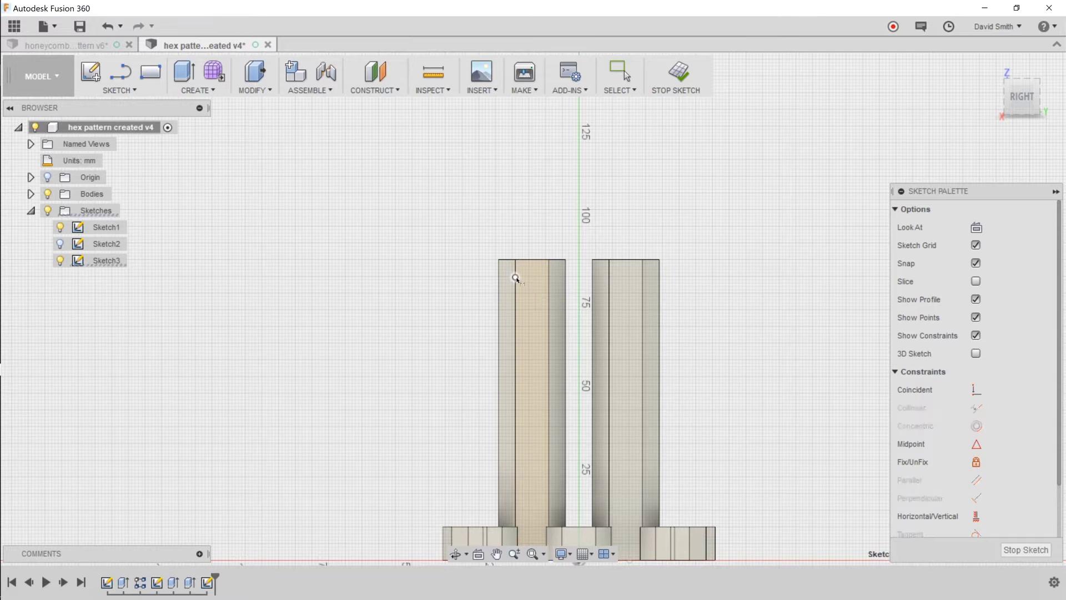
left_click(515, 259, "shift")
key("d")
left_click(459, 268)
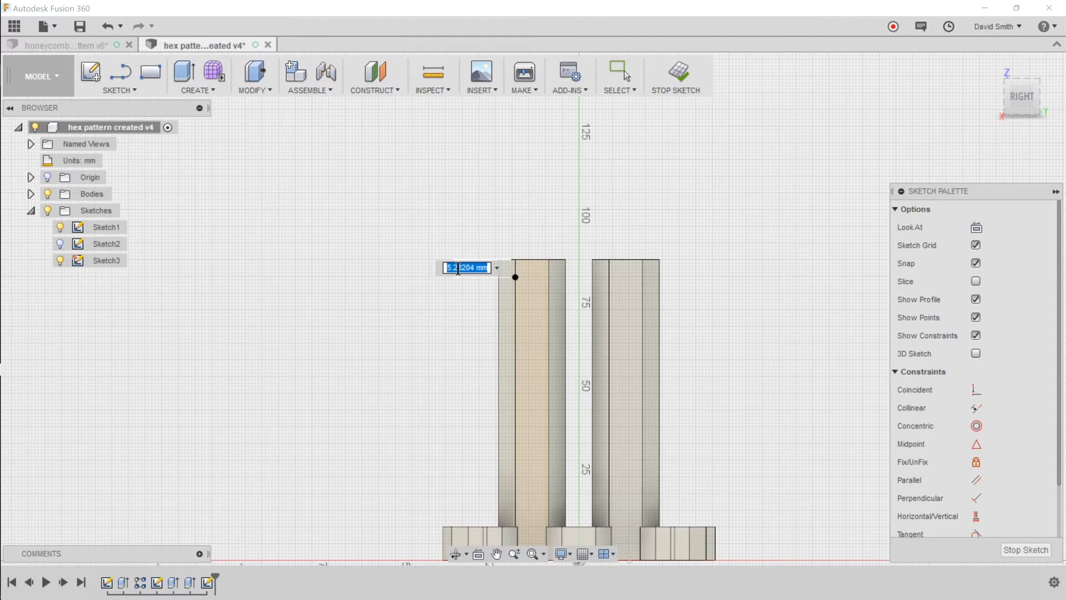
type("3.86")
key("Return")
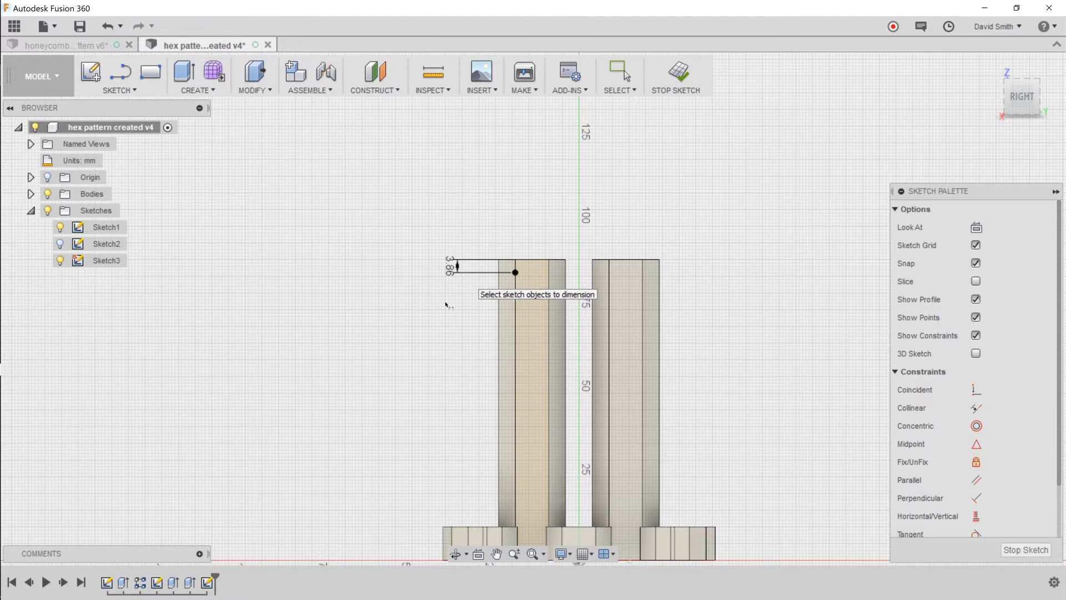
Step: Draw a line from the point to the far top corner of the right tube's front face and convert it to construction geometry
key("l")
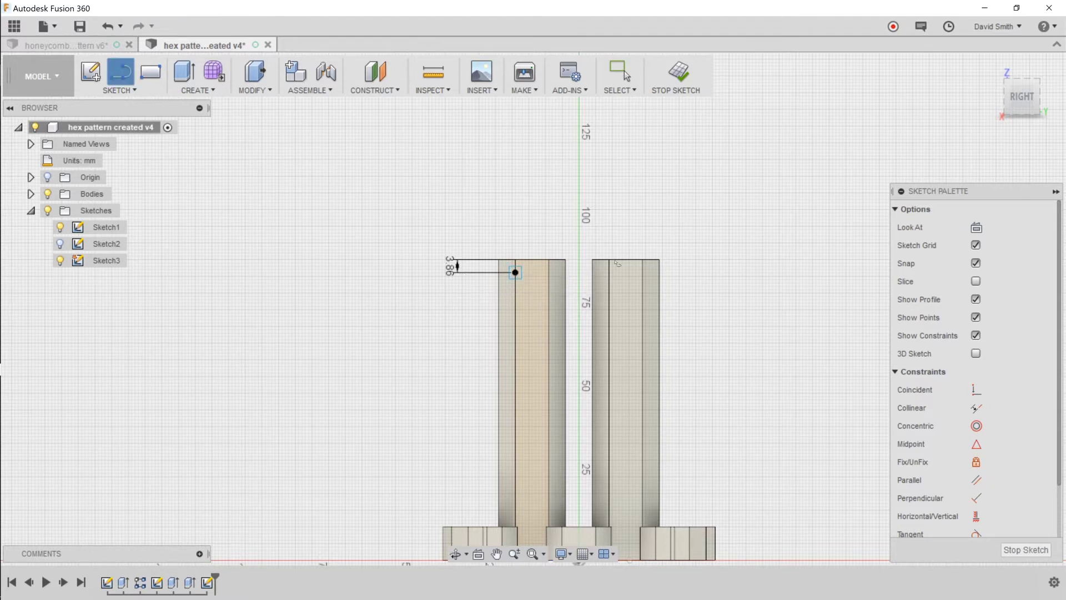
left_click(642, 259)
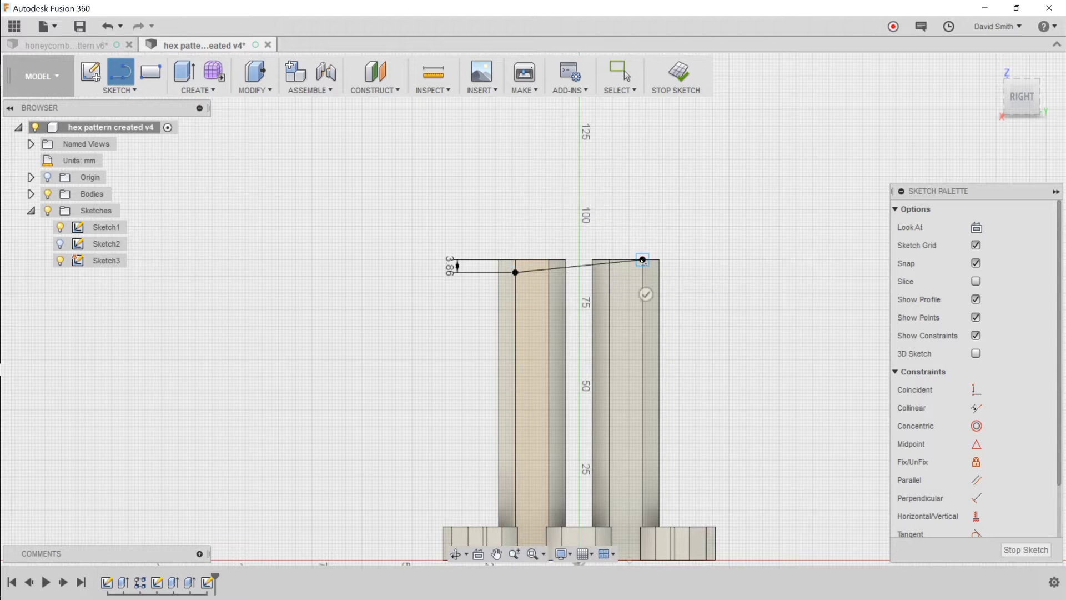
key("Escape")
left_click(593, 263)
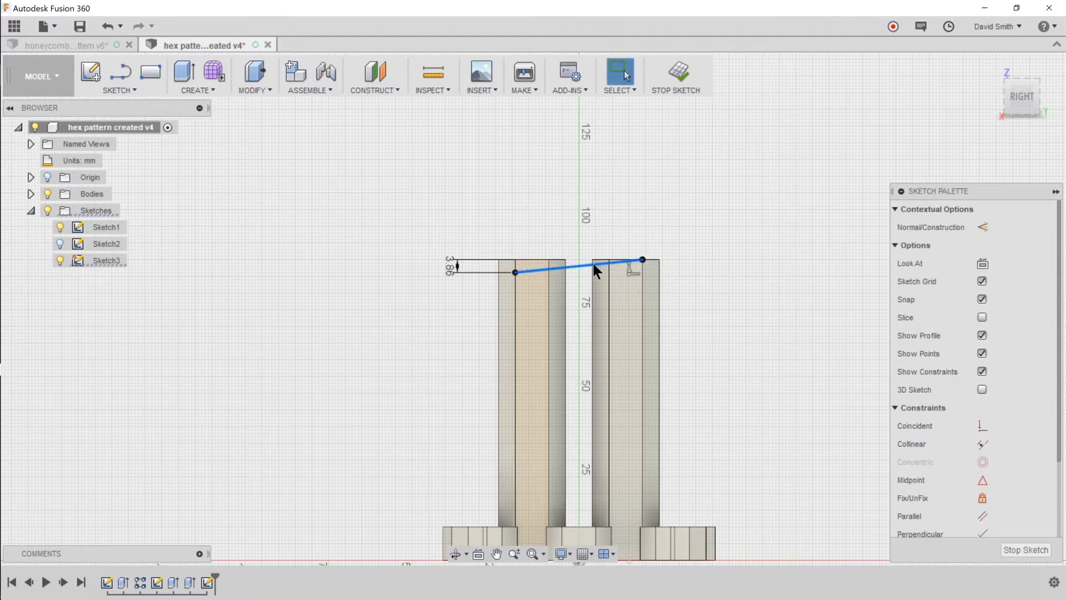
left_click(500, 272)
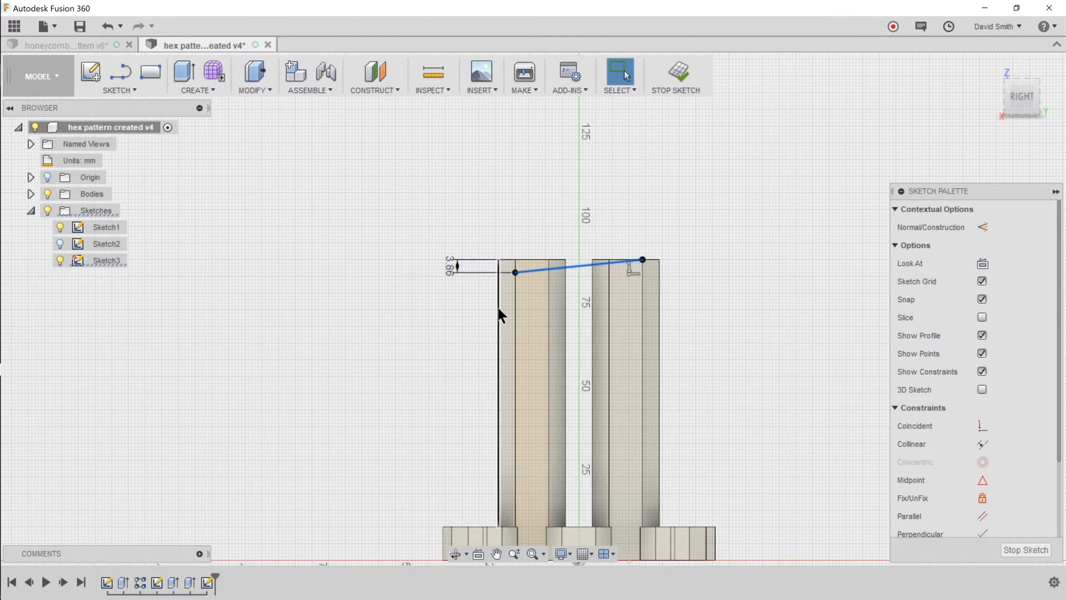
key("x")
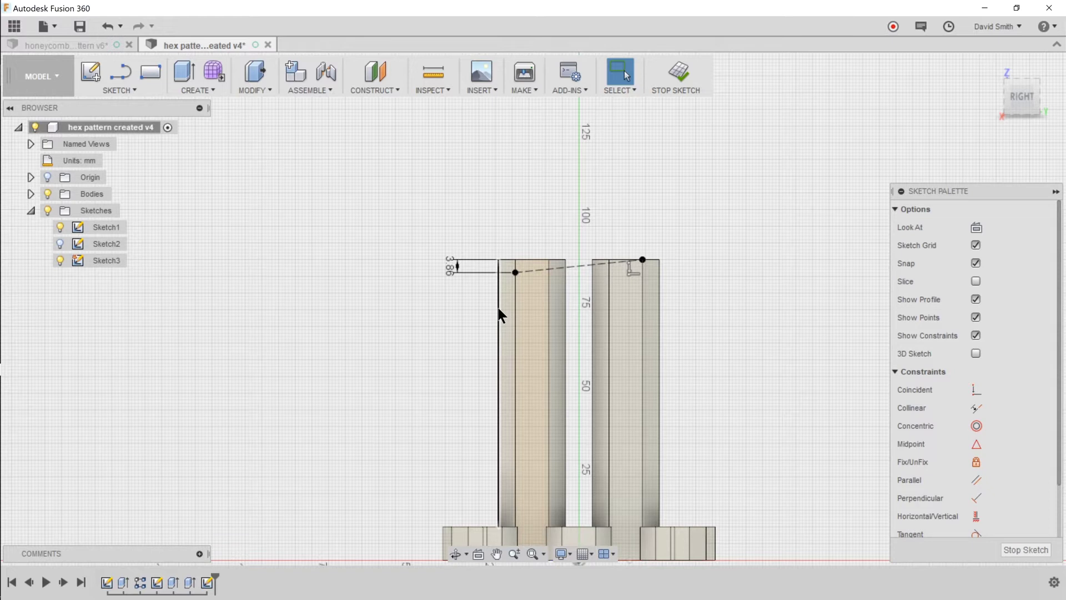
Step: Draw a line from the right tube's outermost top corner to beyond the left tube and constrain it parallel to the construction line
key("l")
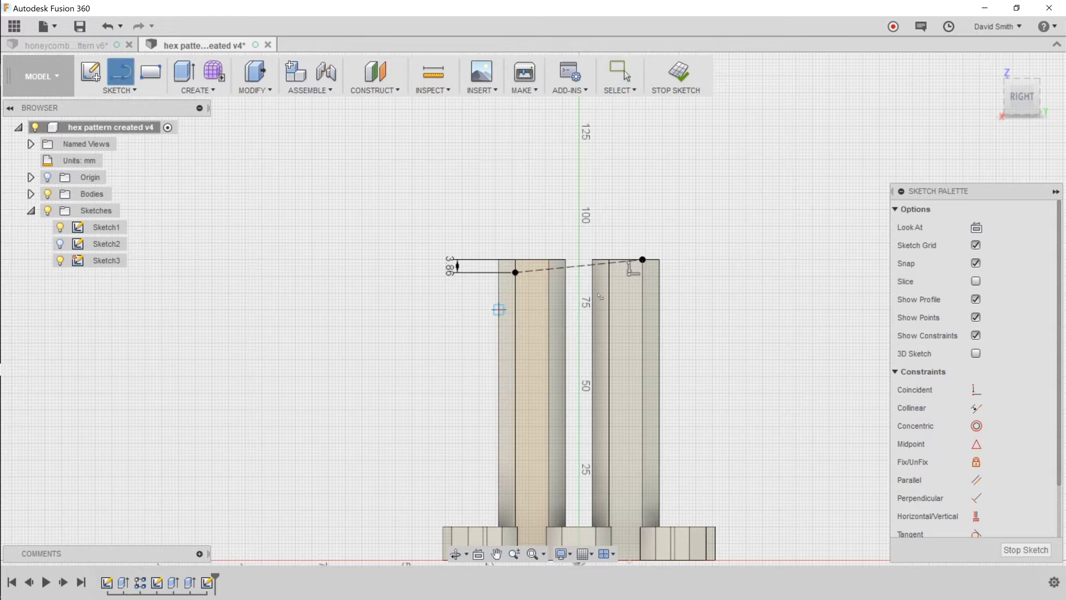
left_click(660, 259)
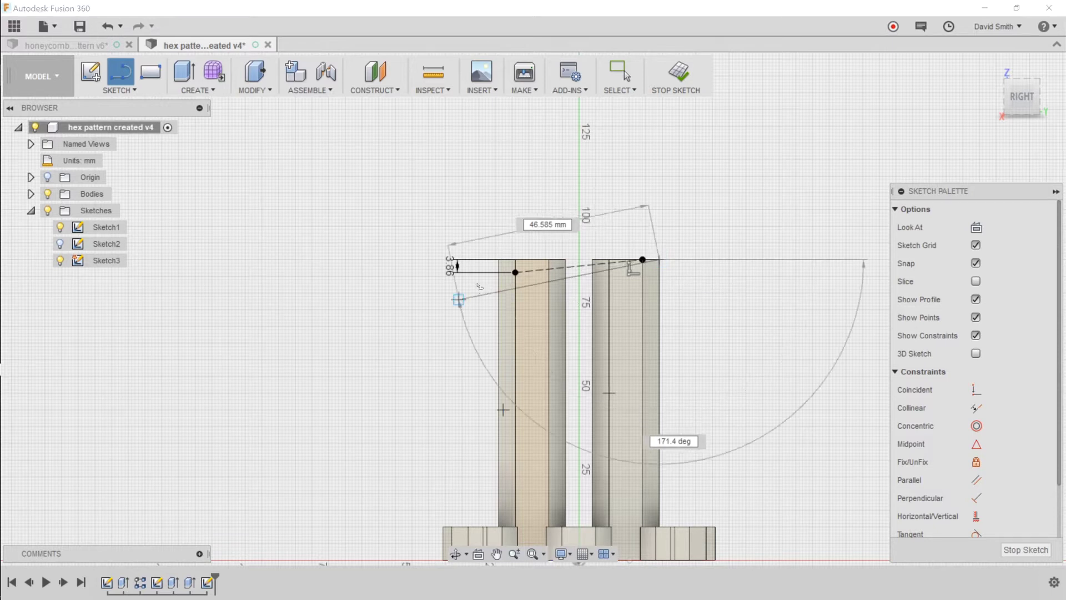
left_click(453, 293)
left_click_drag(452, 294, 421, 335)
key("Escape")
key("Escape")
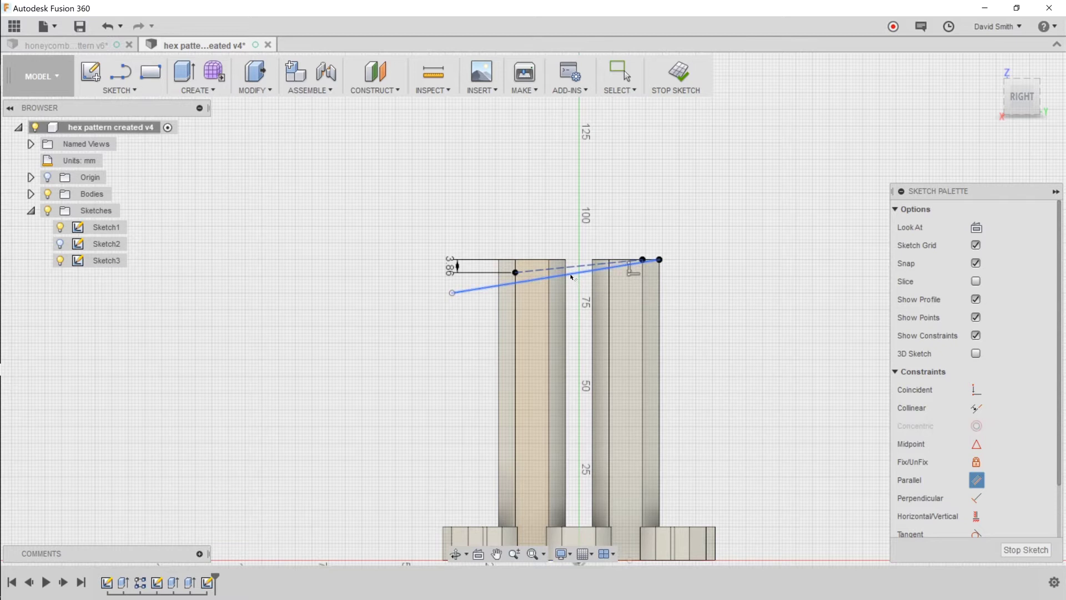
left_click(572, 276)
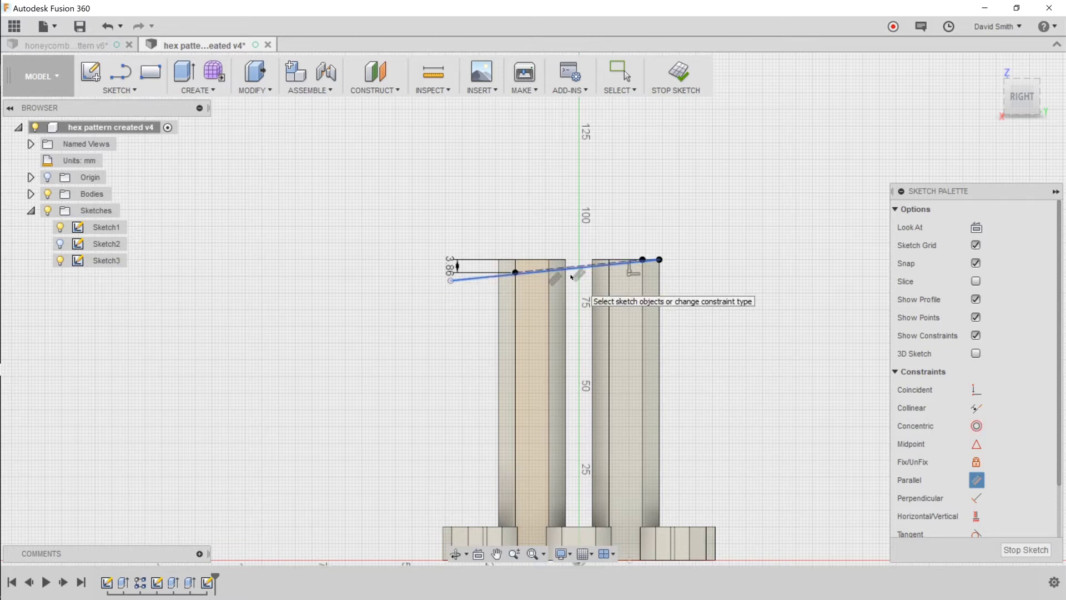
key("Escape")
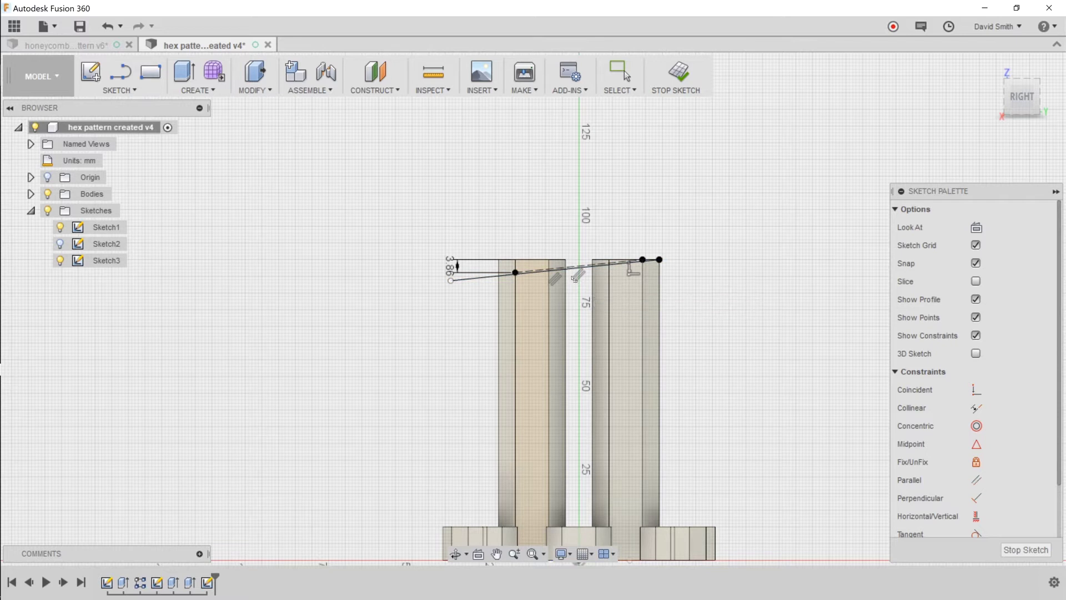
Step: Close the slanted line into a four-sided profile extending above both tubes and finish the sketch
key("l")
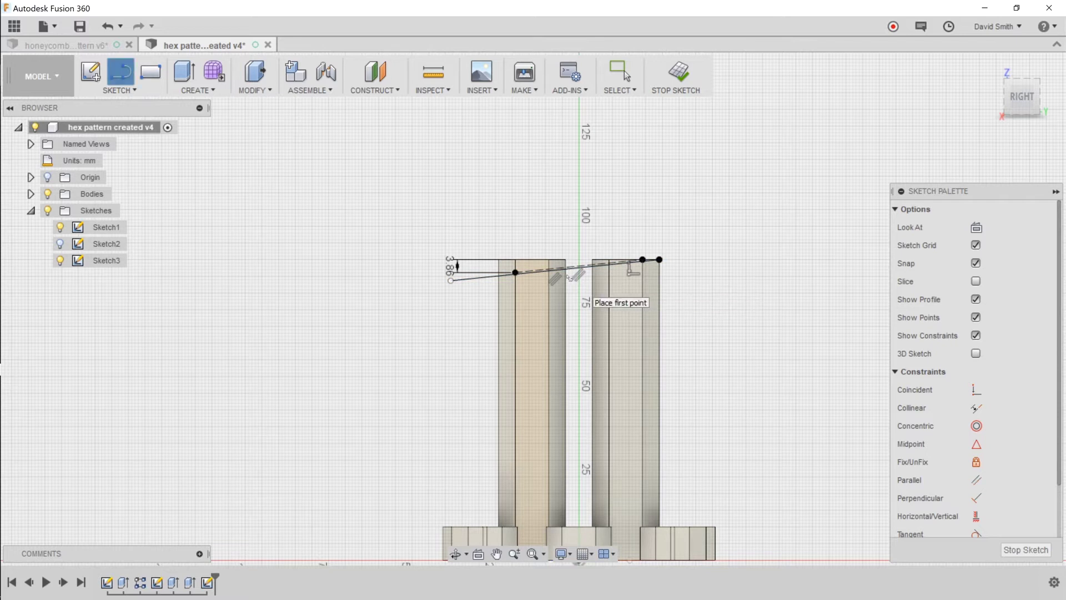
left_click(450, 281)
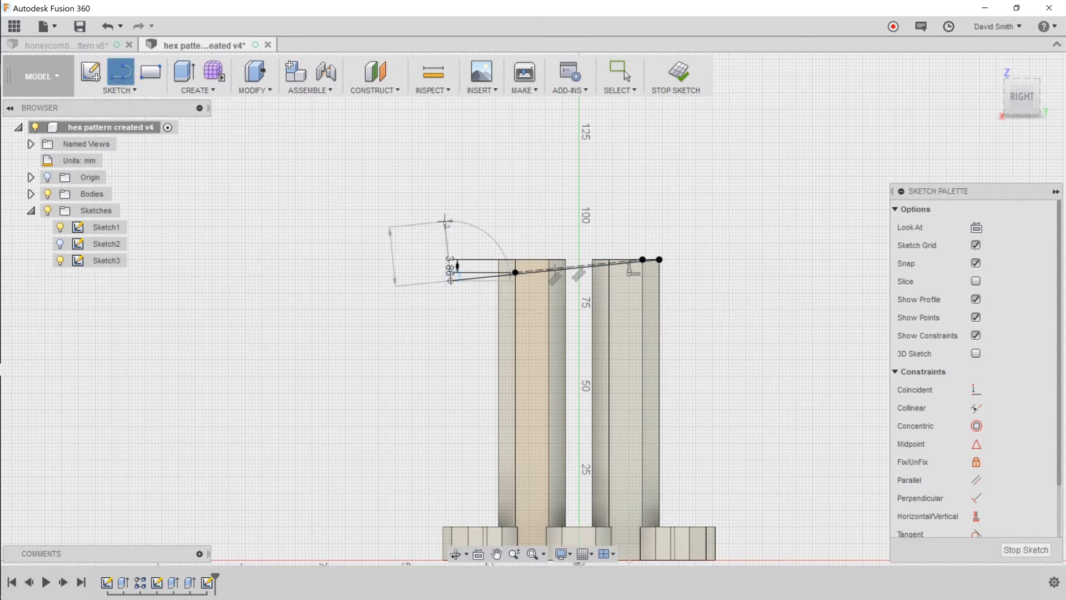
key("Return")
left_click(664, 199)
left_click(660, 259)
key("Escape")
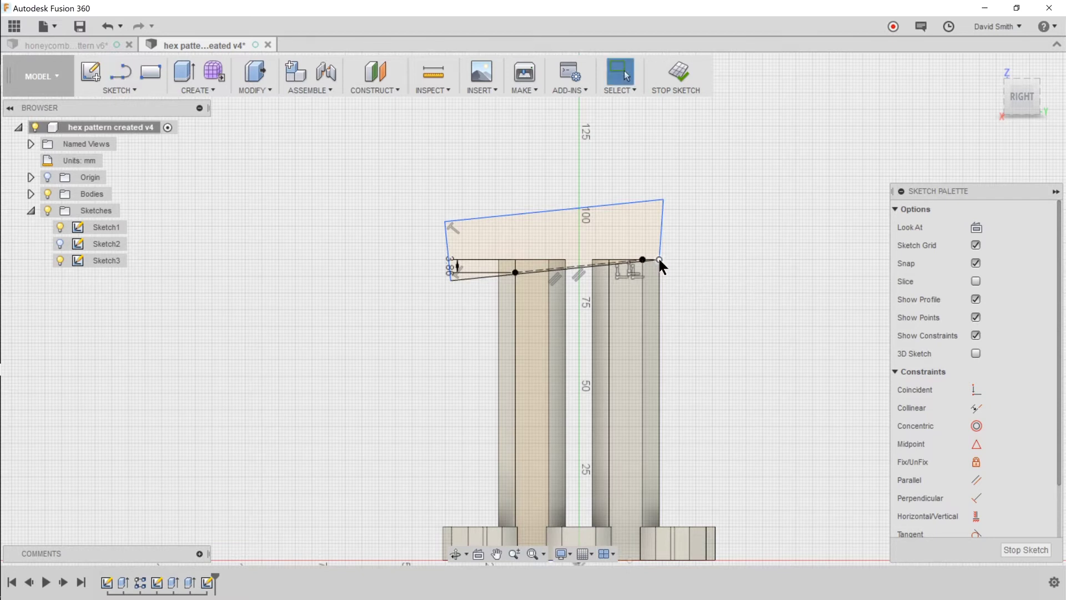
left_click(676, 72)
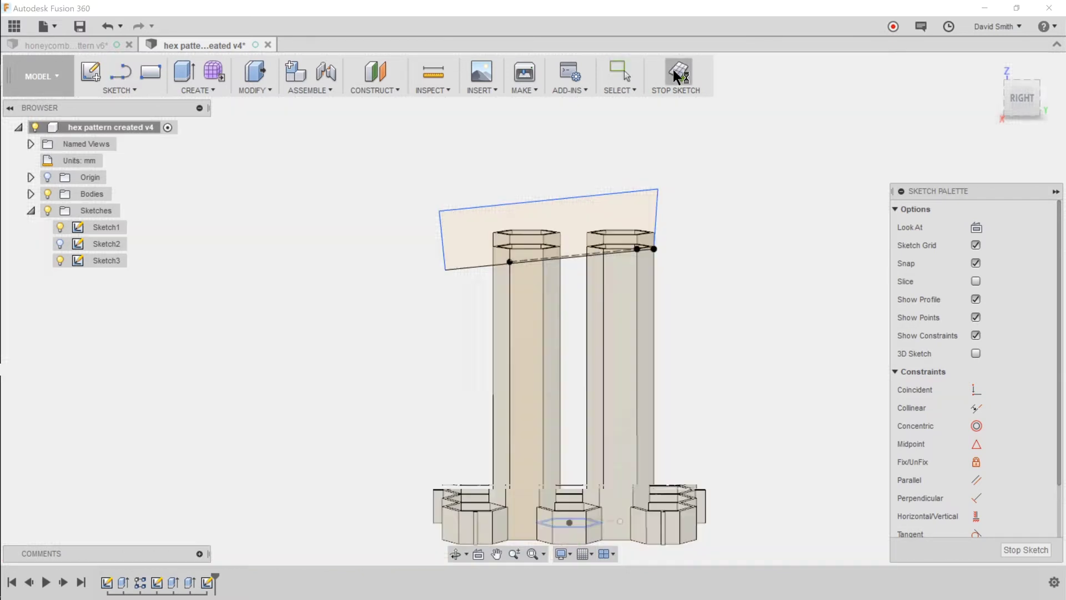
Step: Start an extrusion with both regions of the slanted sketch as profiles and set its extent to All
left_click(383, 210)
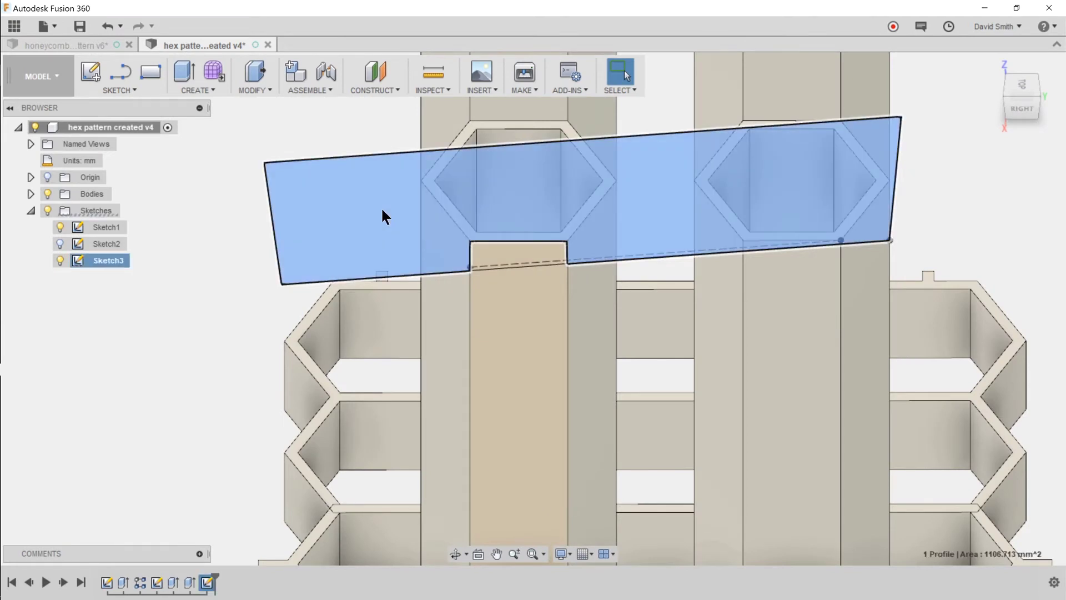
left_click(521, 247, "shift")
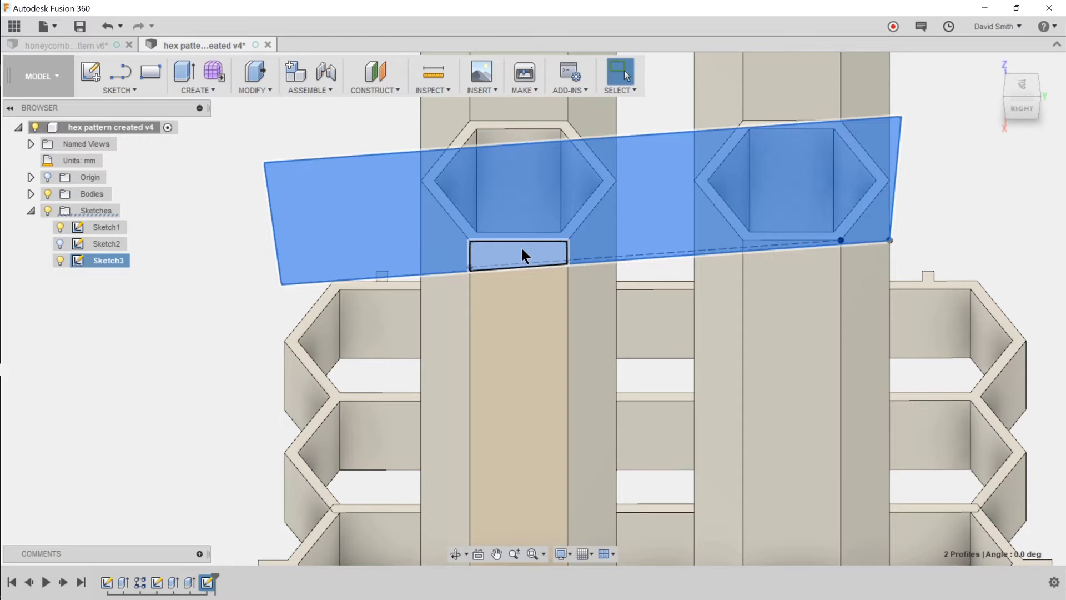
key("e")
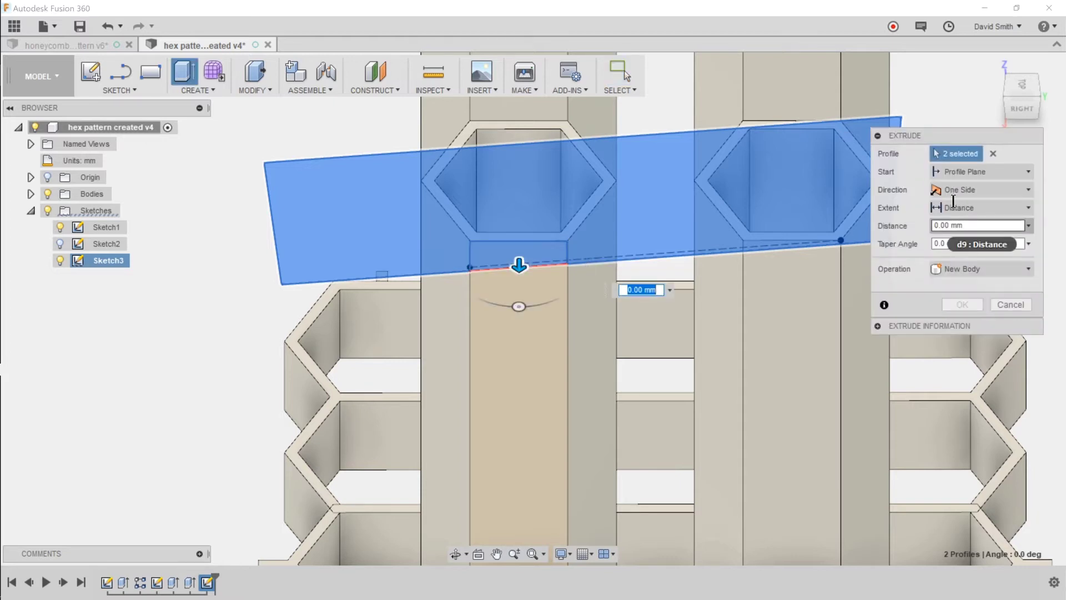
left_click(957, 208)
left_click(945, 257)
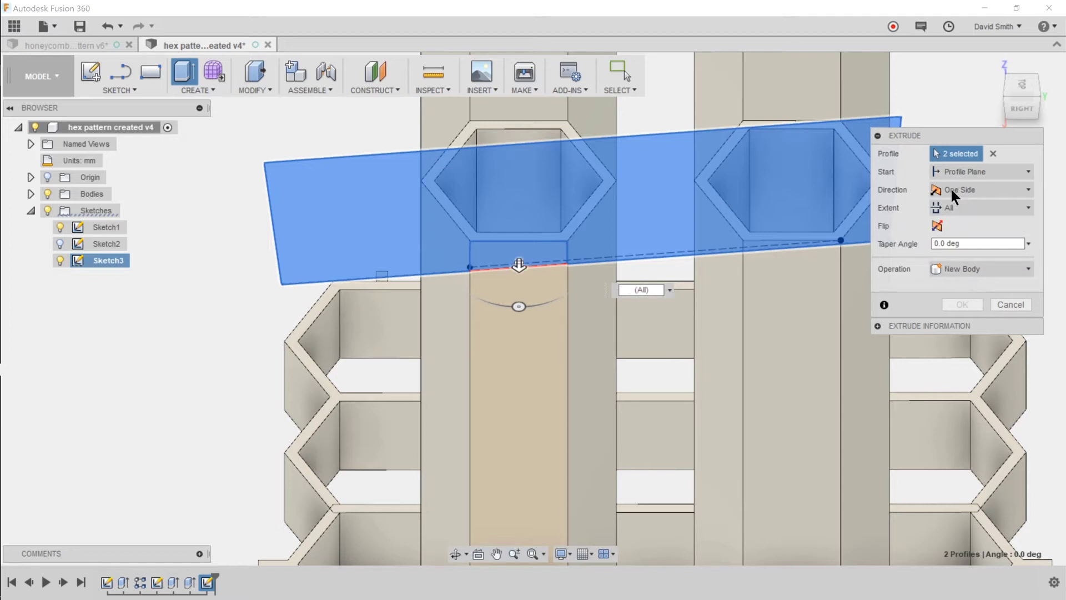
left_click(935, 226)
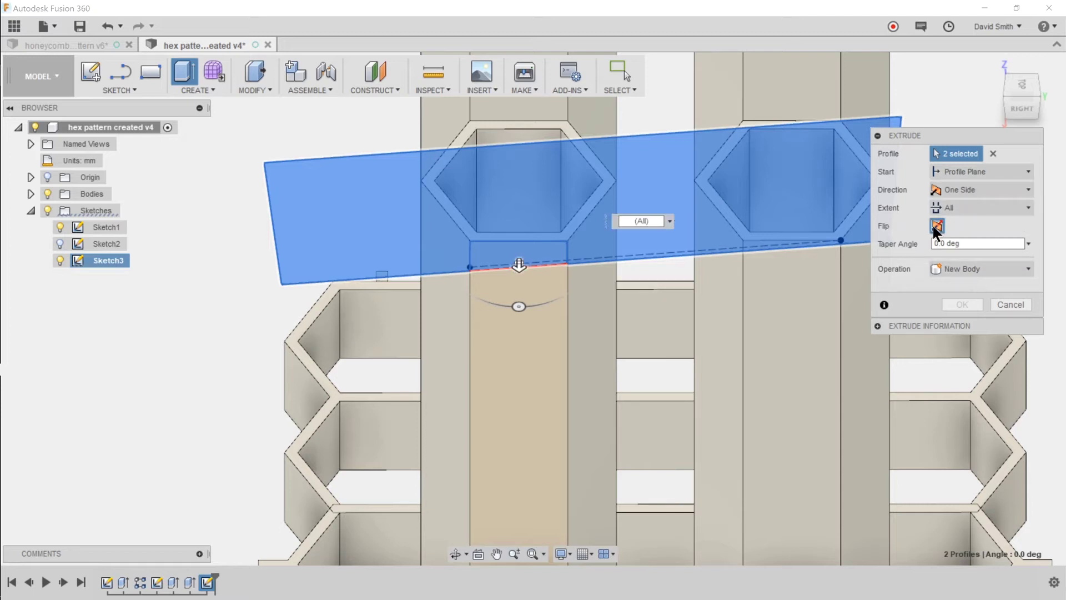
left_click(531, 554)
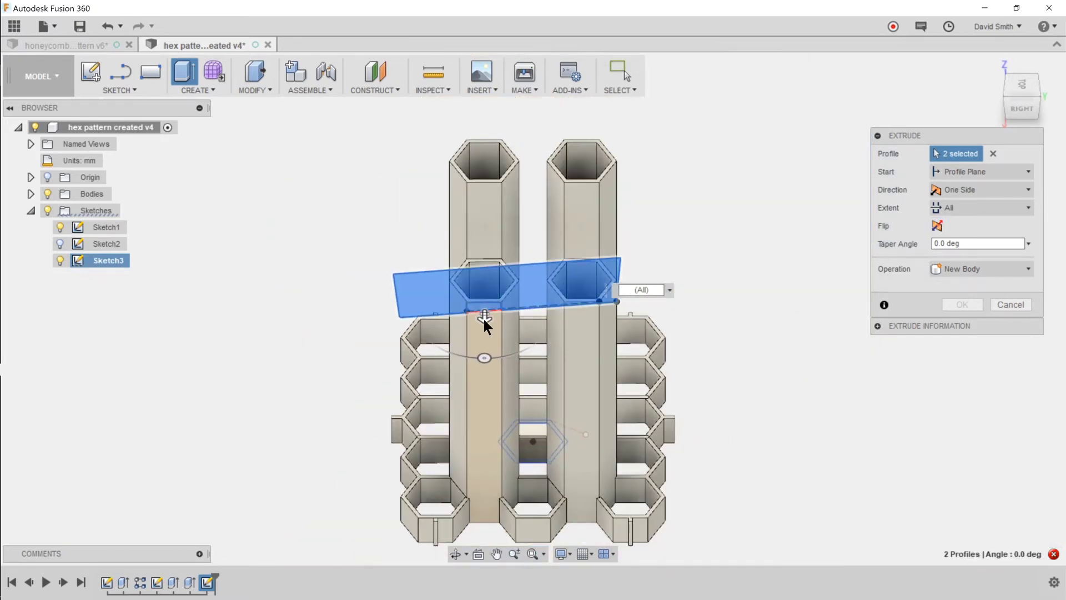
Step: Cut the slanted profiles through the tops of all four tubes with extent All and the direction flipped
left_click_drag(485, 320, 485, 367)
left_click(981, 207)
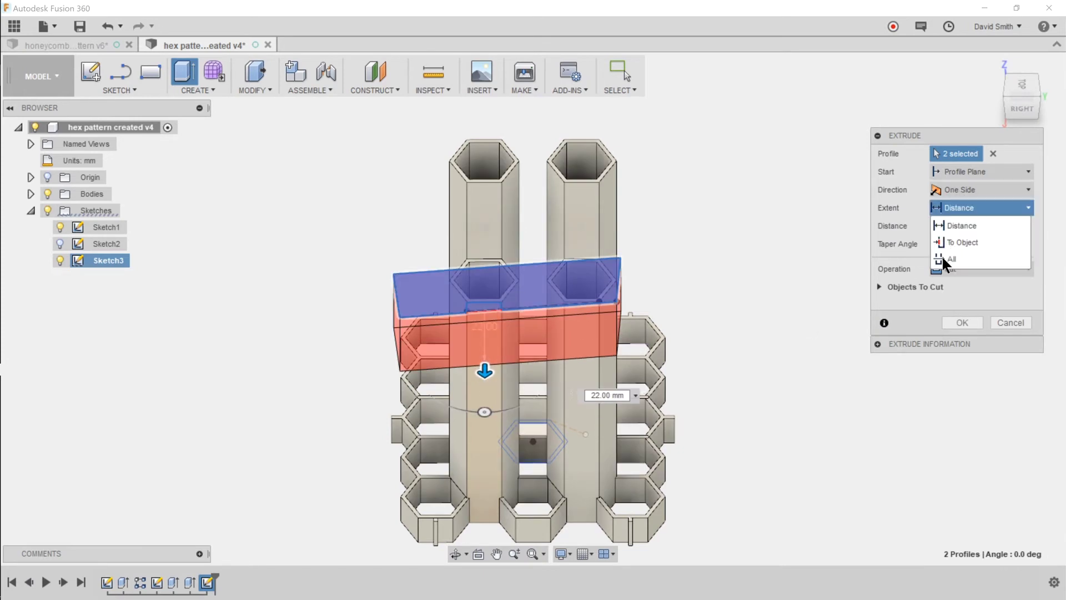
key("Escape")
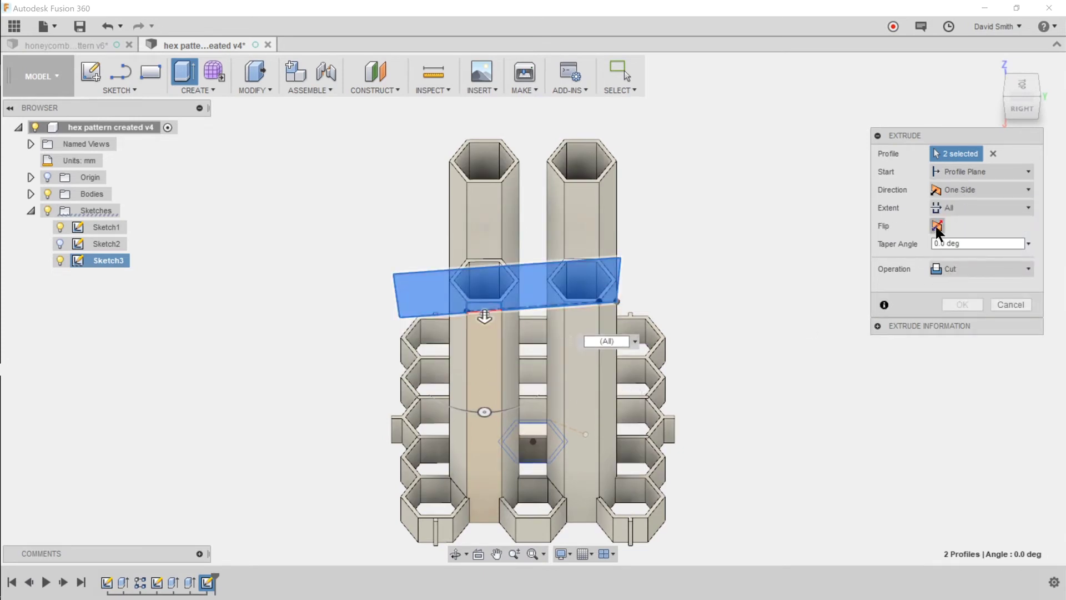
left_click(936, 225)
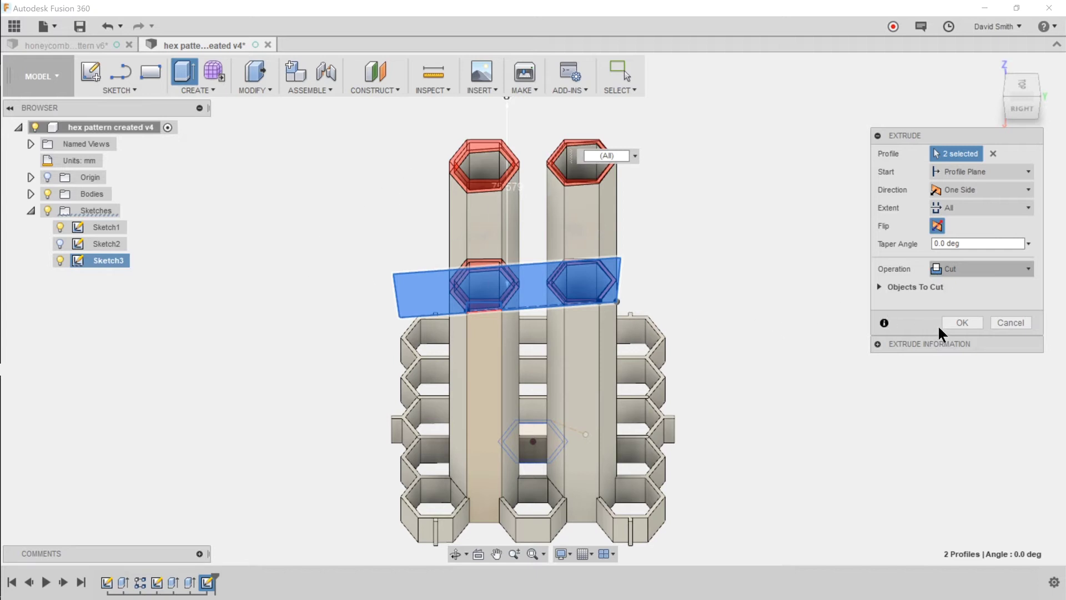
left_click(967, 322)
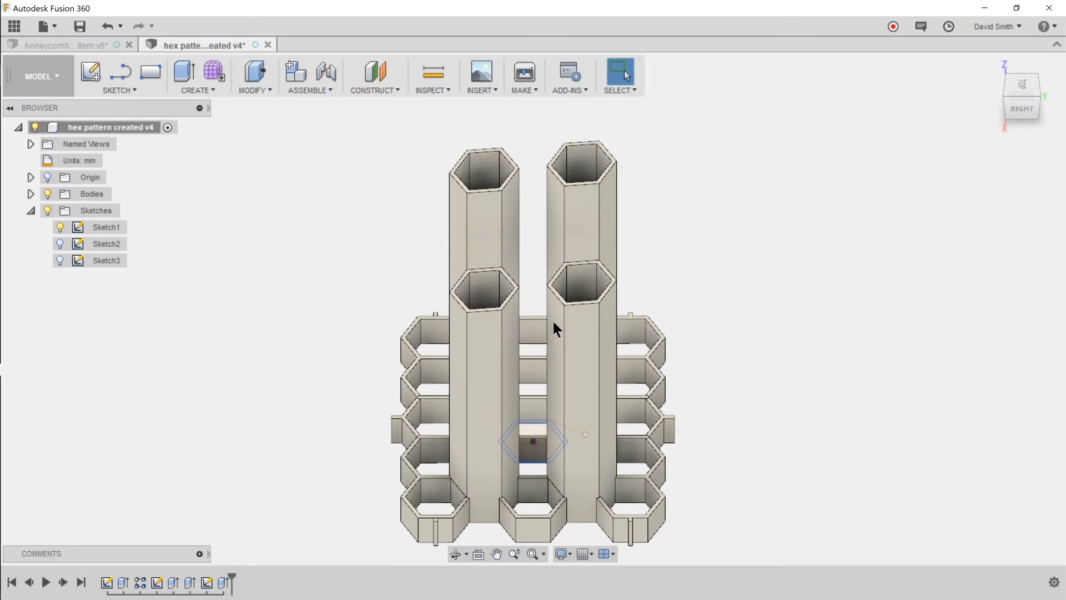
key("F6")
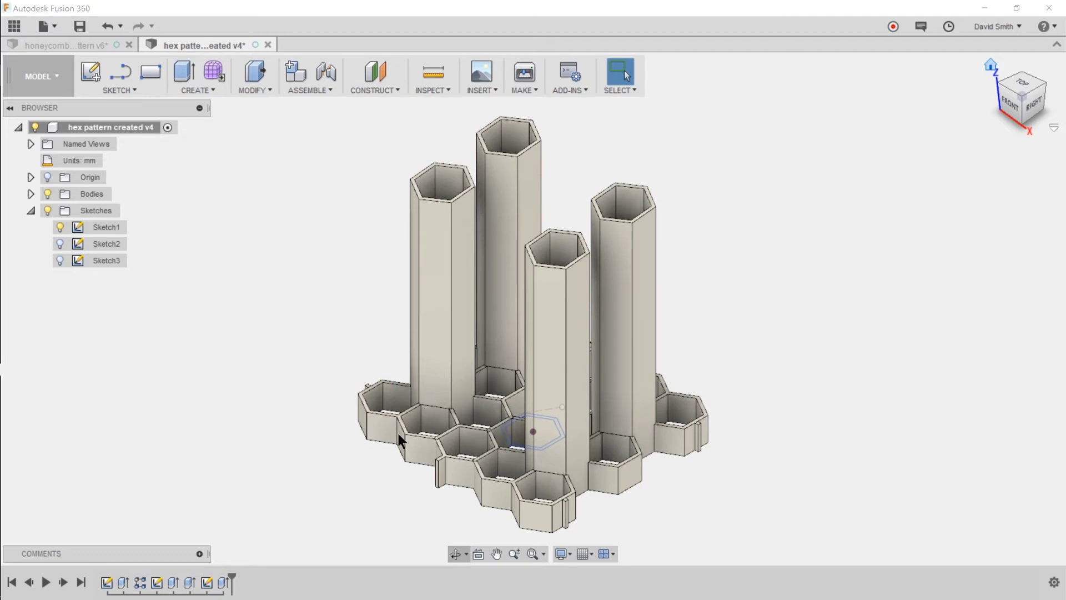
key("F4")
left_click_drag(369, 381, 422, 470)
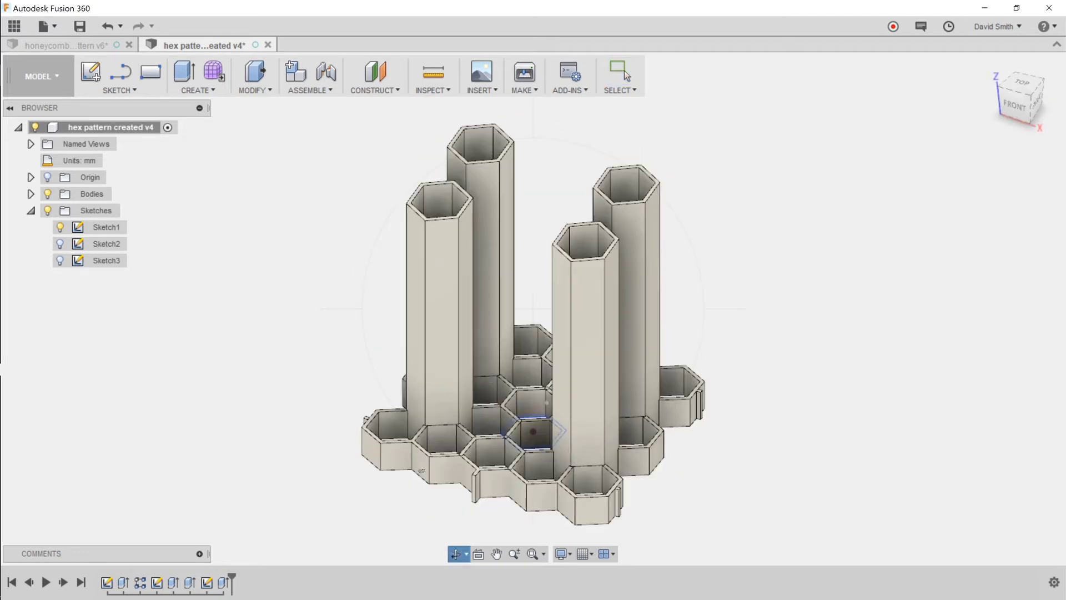
left_click_drag(524, 207, 517, 298)
left_click(1027, 98)
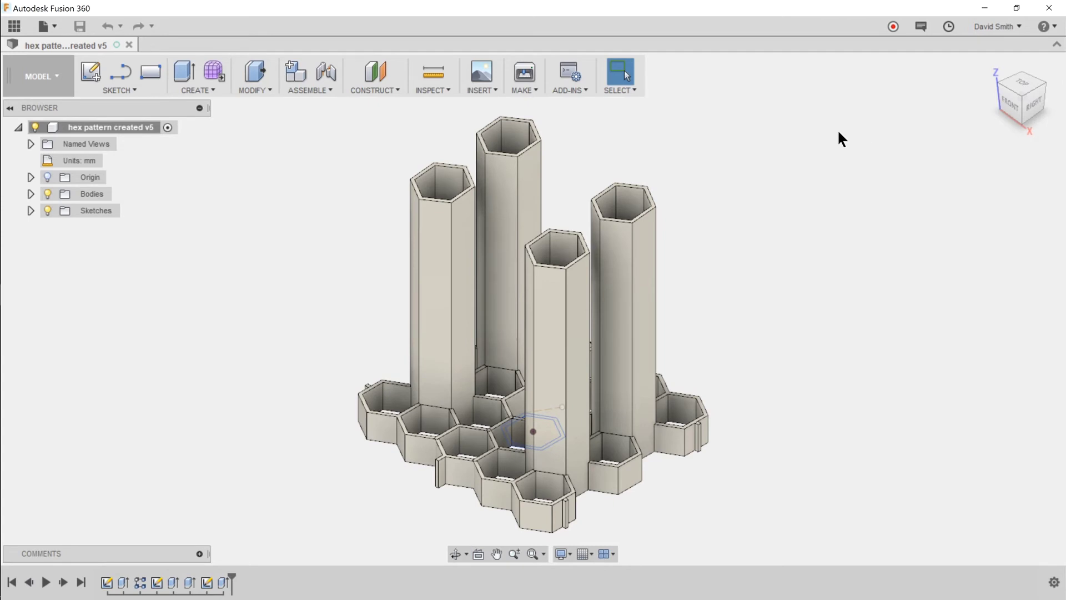
Step: Send the entire hex pattern model as a 3D print mesh to the custom print utility Slic3r
left_click(528, 92)
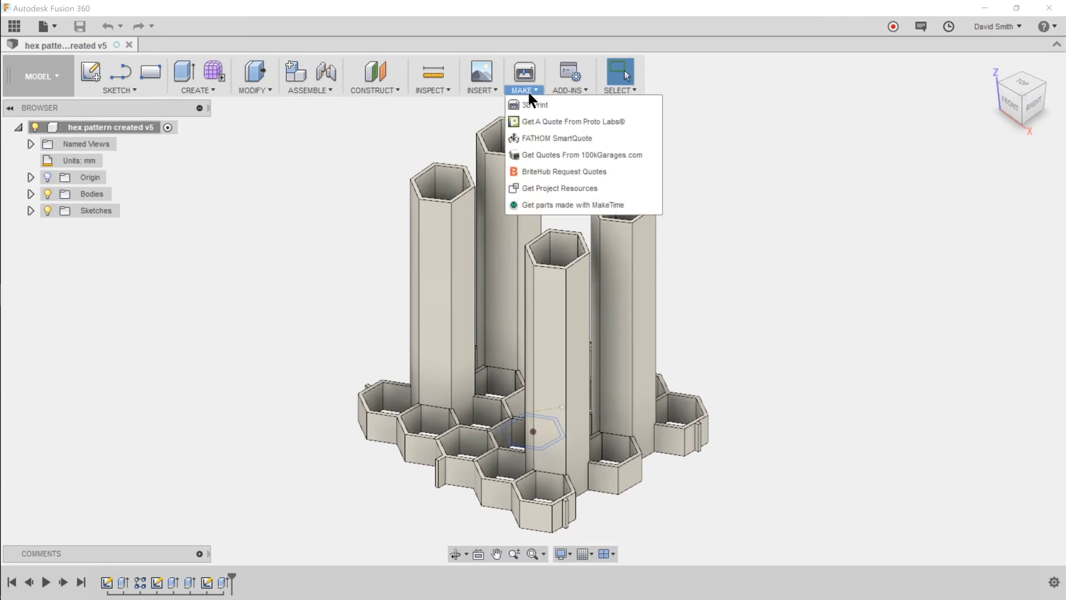
left_click(531, 102)
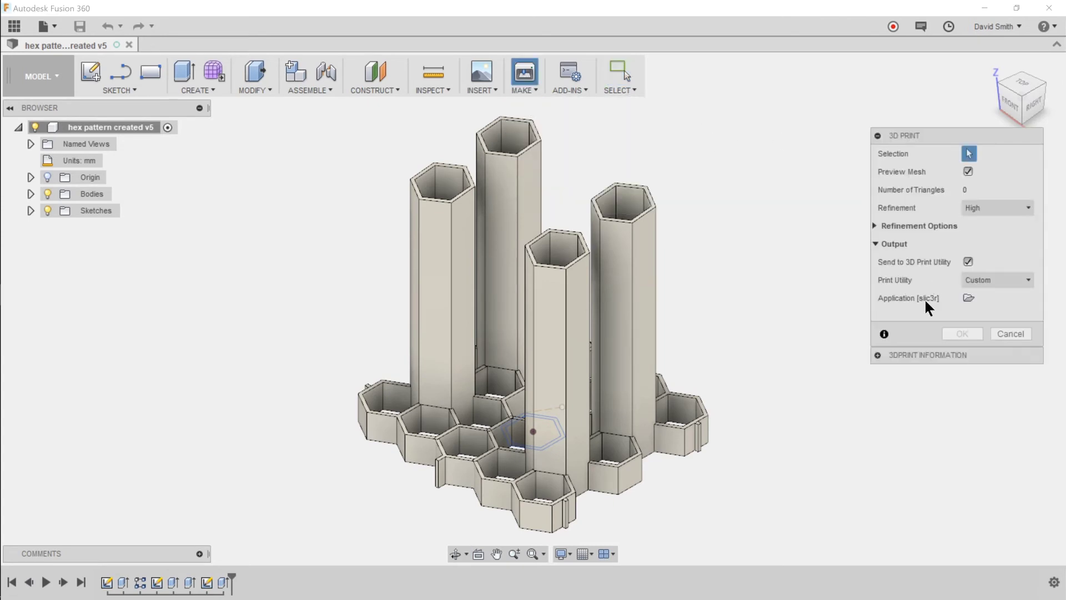
left_click(125, 127)
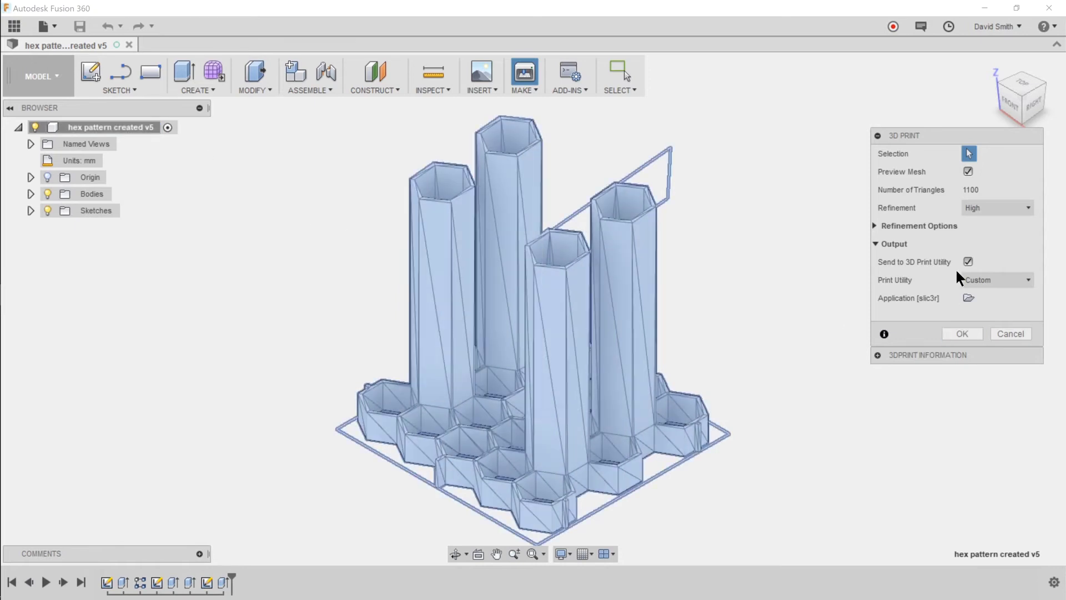
left_click(962, 333)
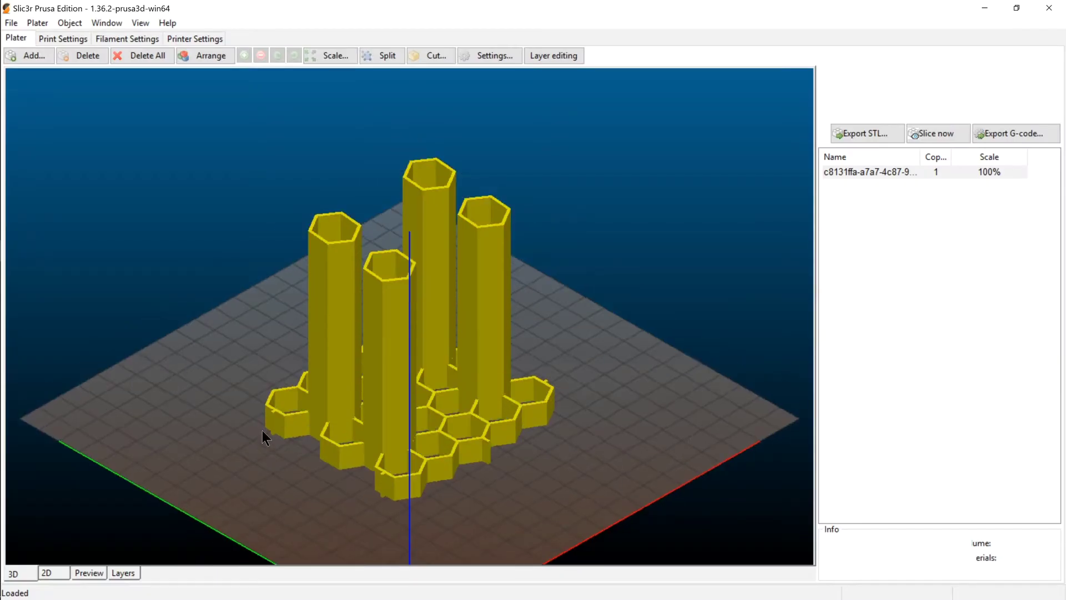
Step: Set the layer height to 0.3 mm in the Slic3r print settings, keeping the first layer height as it is
left_click_drag(262, 431, 231, 437)
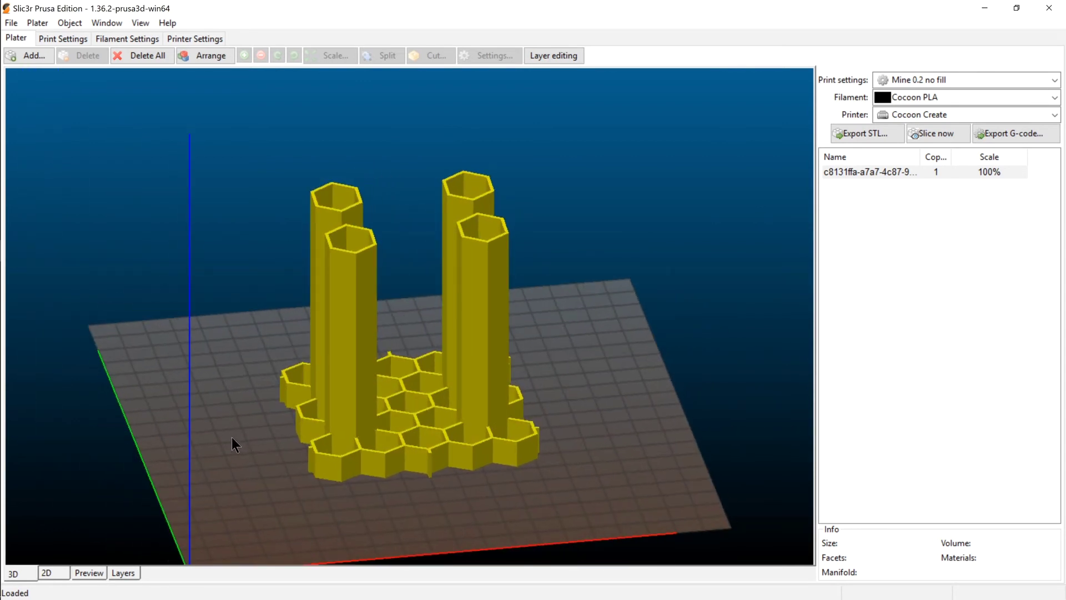
left_click(63, 39)
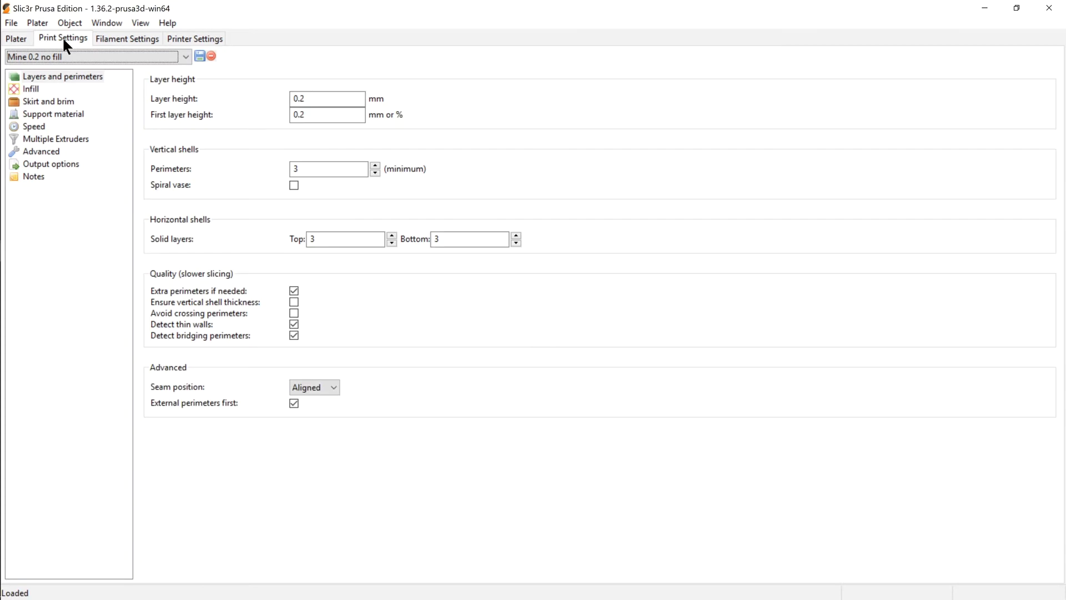
left_click(315, 99)
key("BackSpace")
type("3")
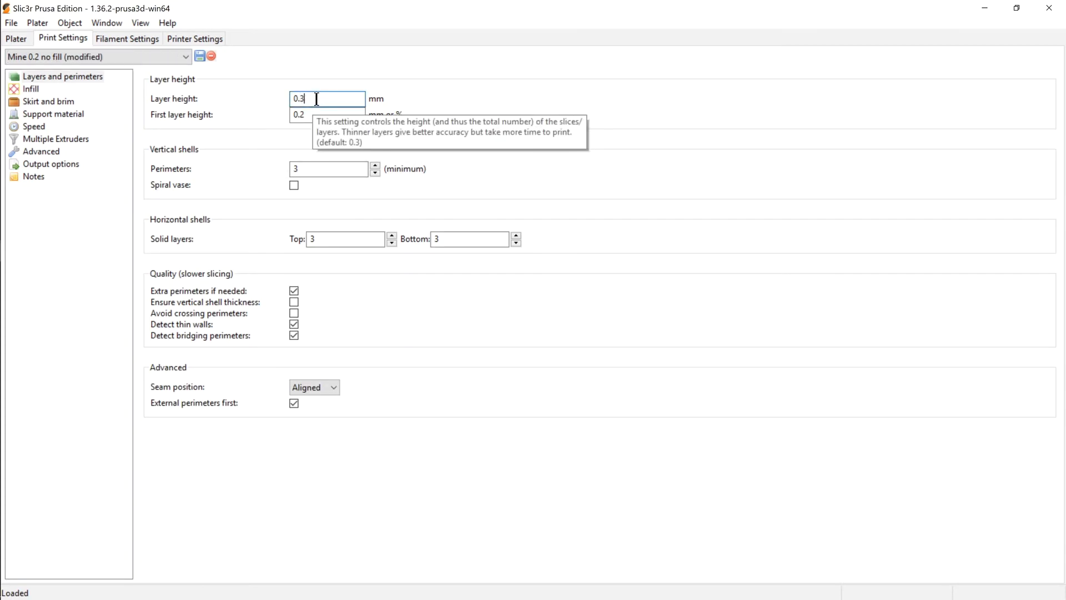